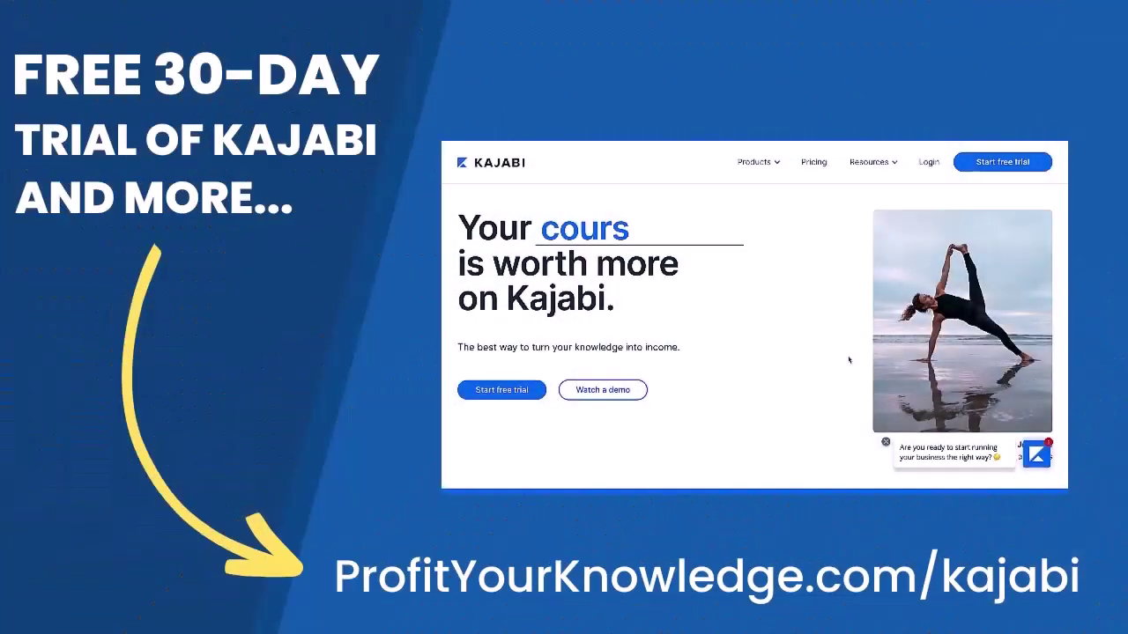
Close the chat greeting and scroll down the Kajabi homepage through features to the testimonials
left_click(885, 443)
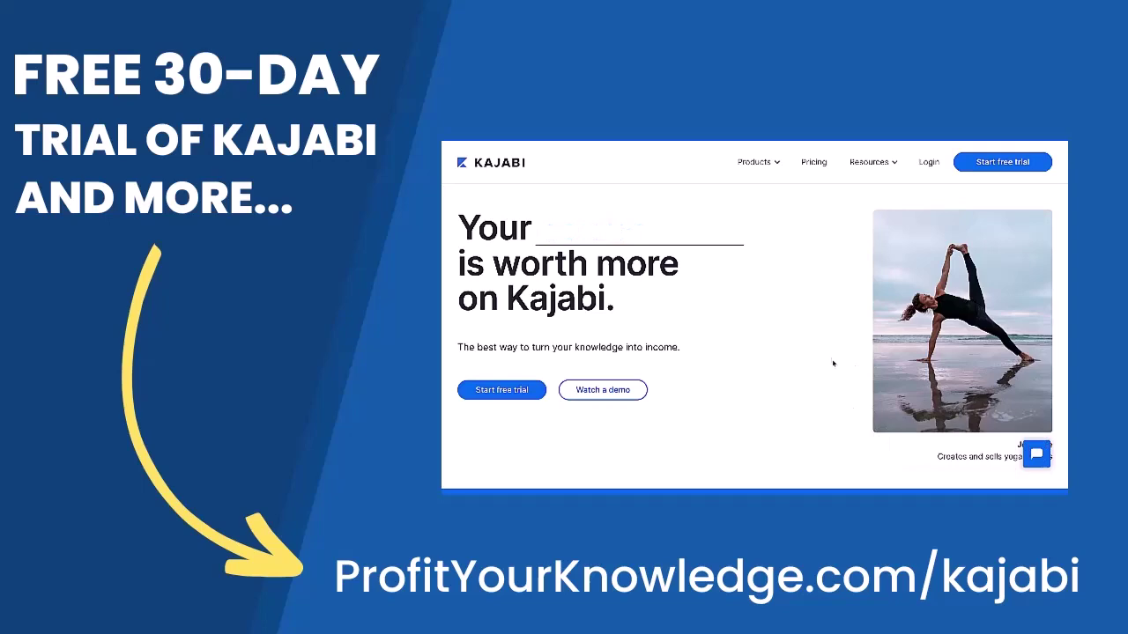
scroll(832, 360, "down", 3)
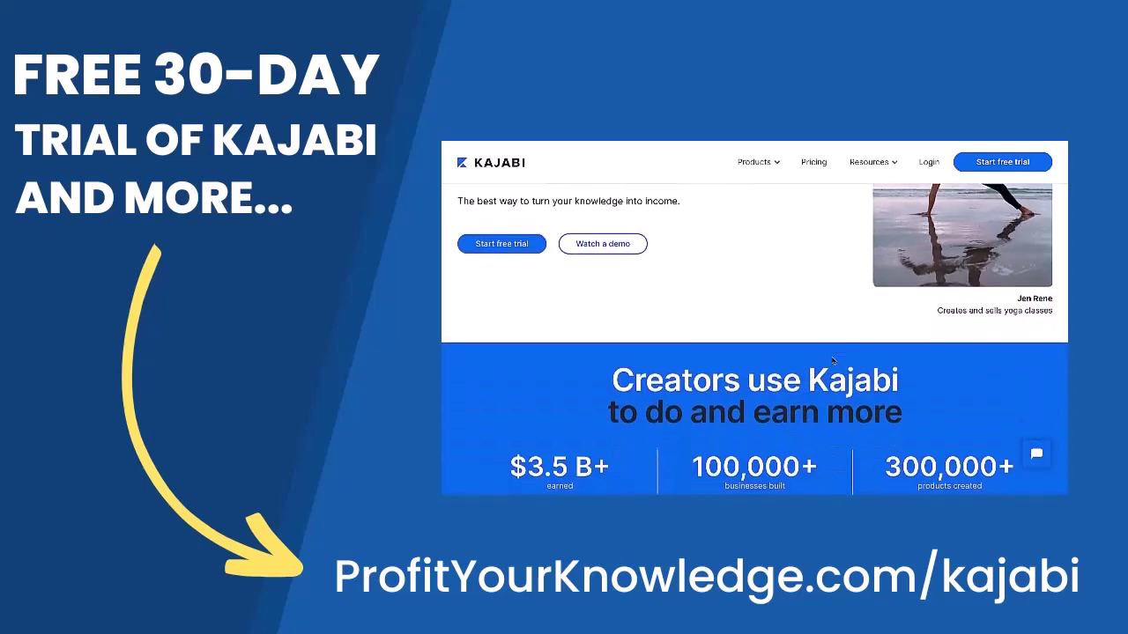
scroll(832, 360, "down", 2)
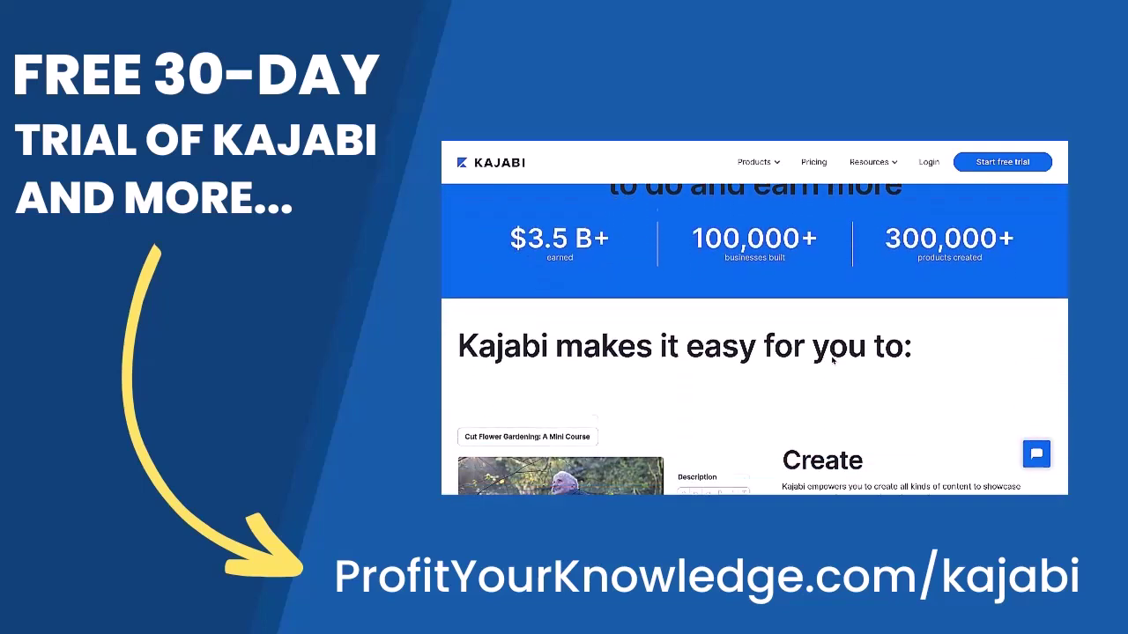
scroll(831, 360, "down", 5)
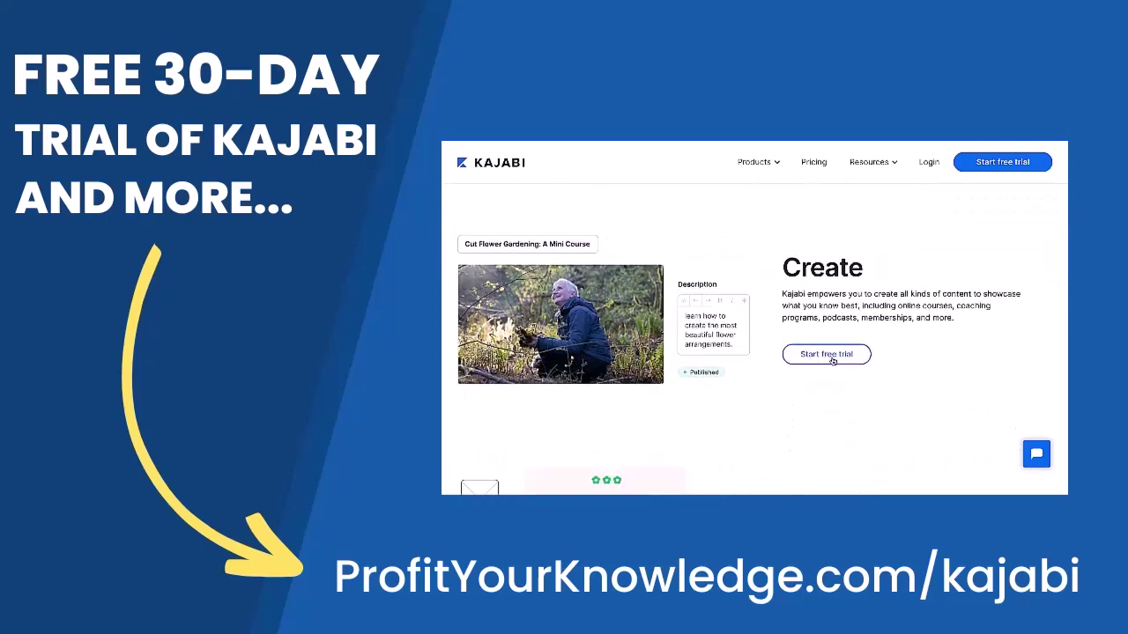
scroll(976, 337, "down", 3)
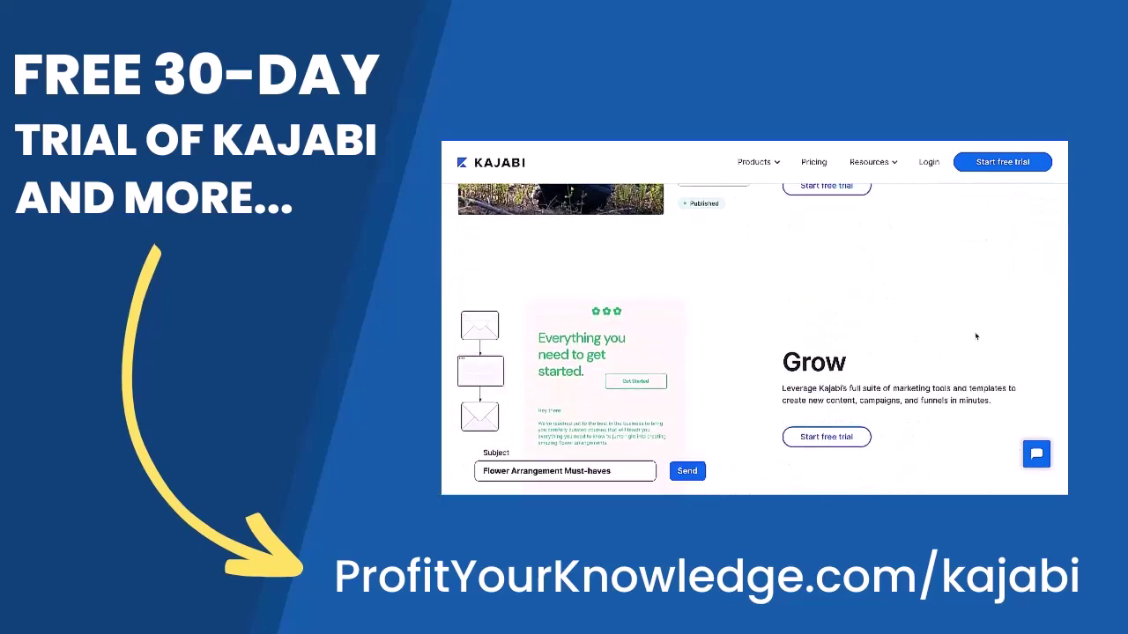
scroll(976, 337, "down", 3)
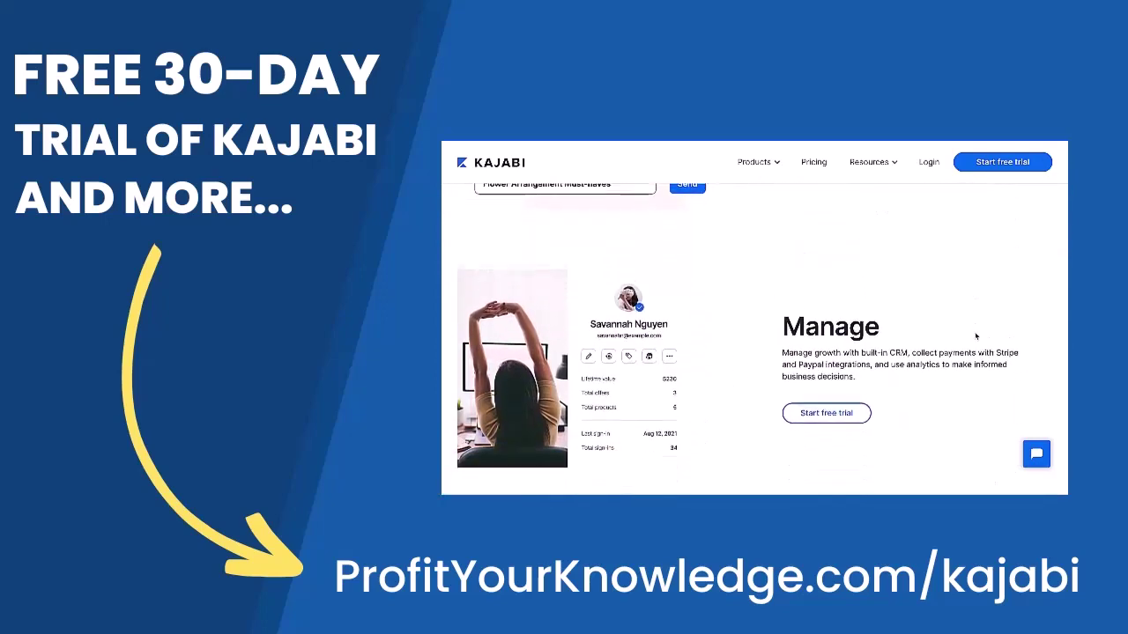
scroll(976, 336, "down", 3)
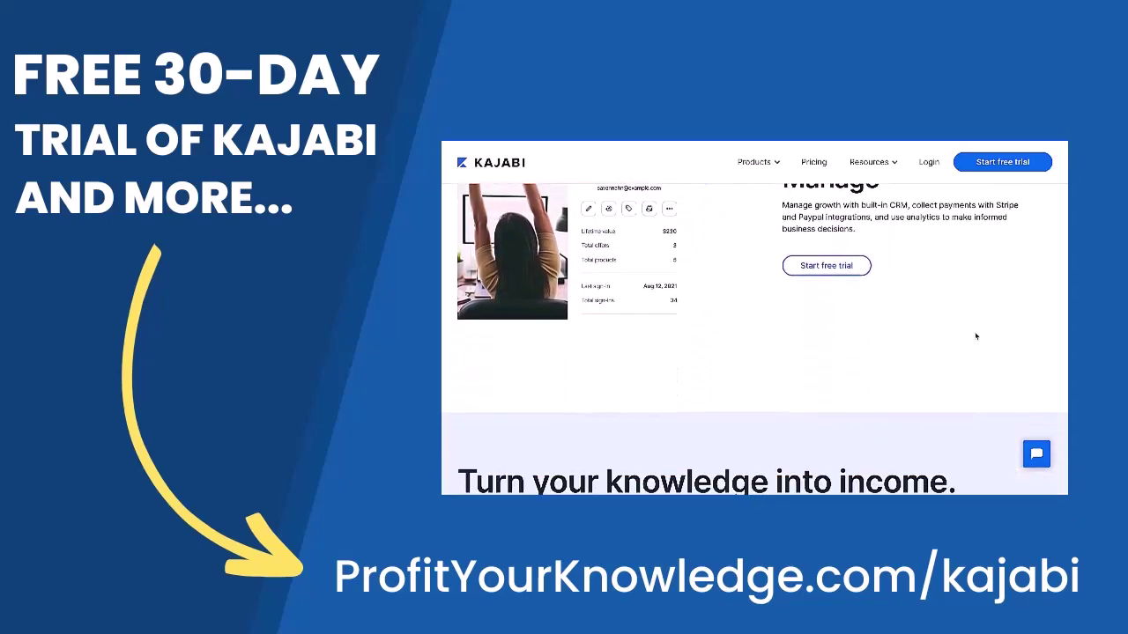
scroll(976, 337, "down", 4)
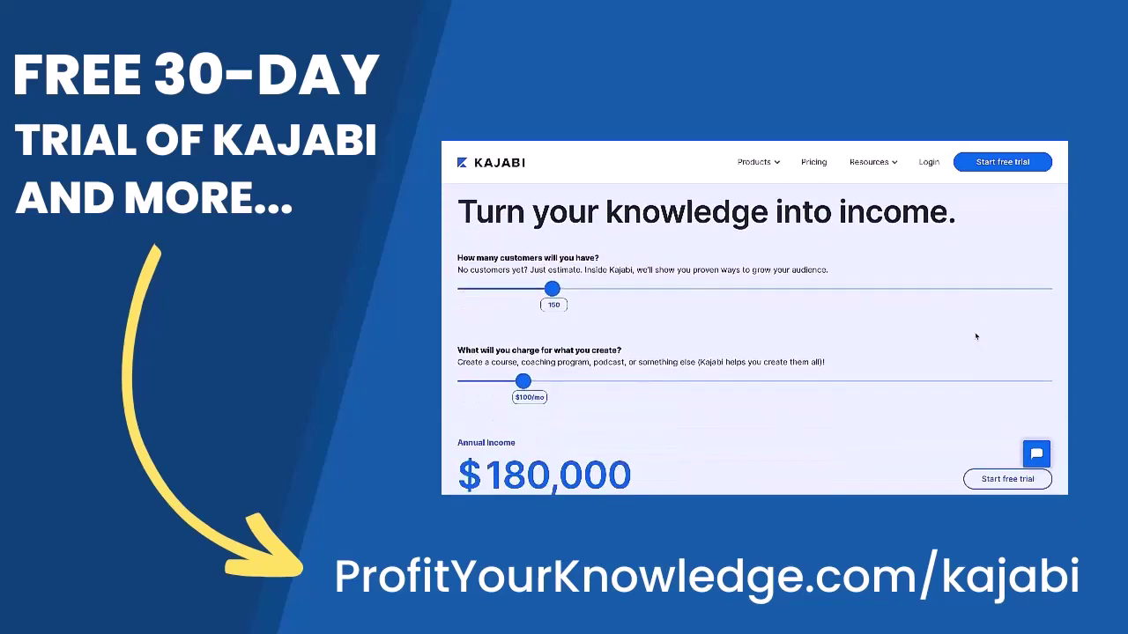
scroll(975, 337, "down", 3)
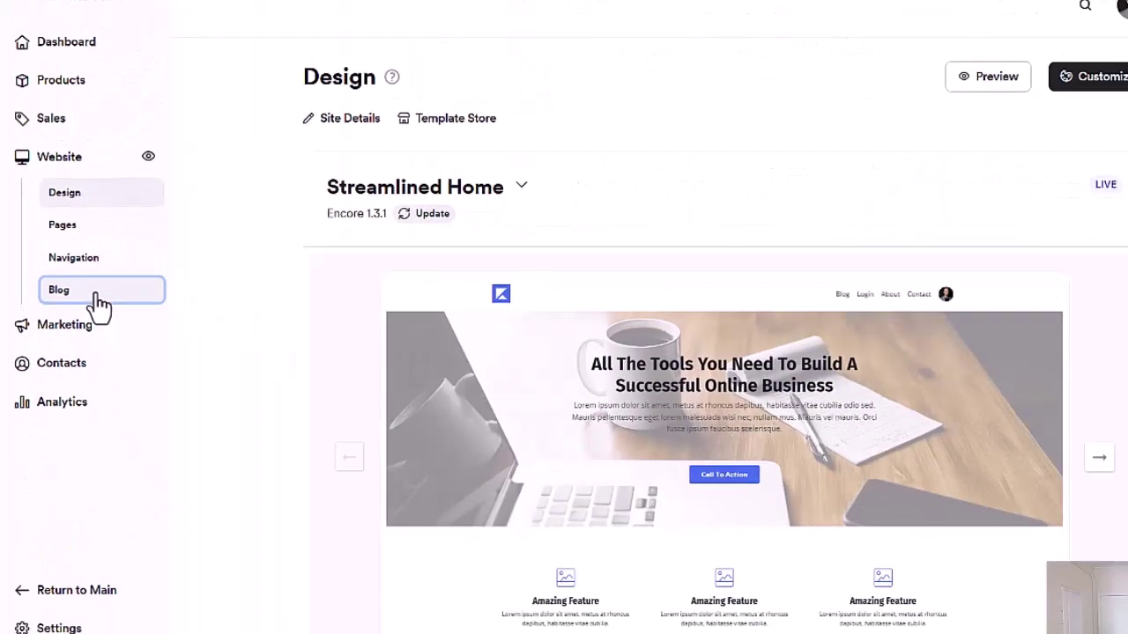
Go to the website's Blog section and start a new, empty blog post
left_click(300, 518)
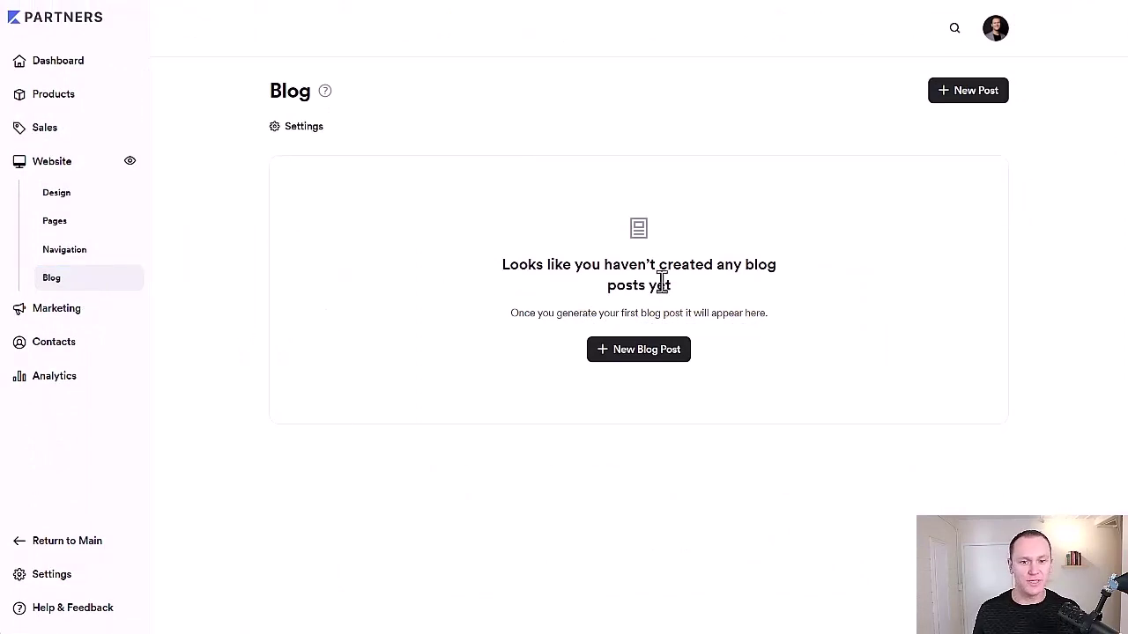
left_click(631, 362)
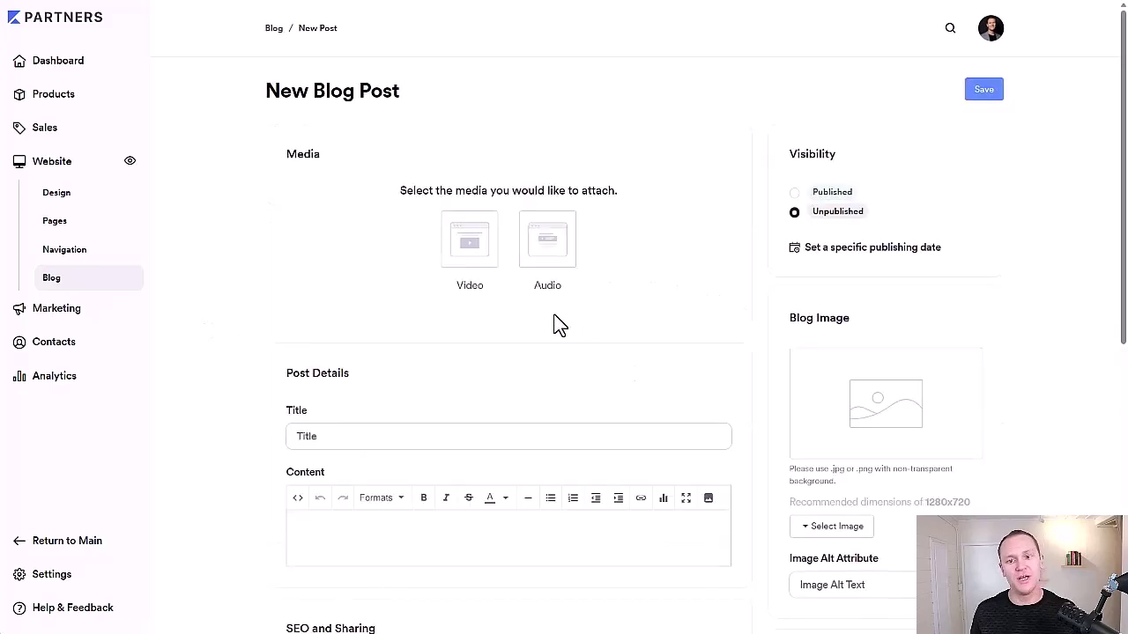
triple_click(555, 322)
left_click(230, 245)
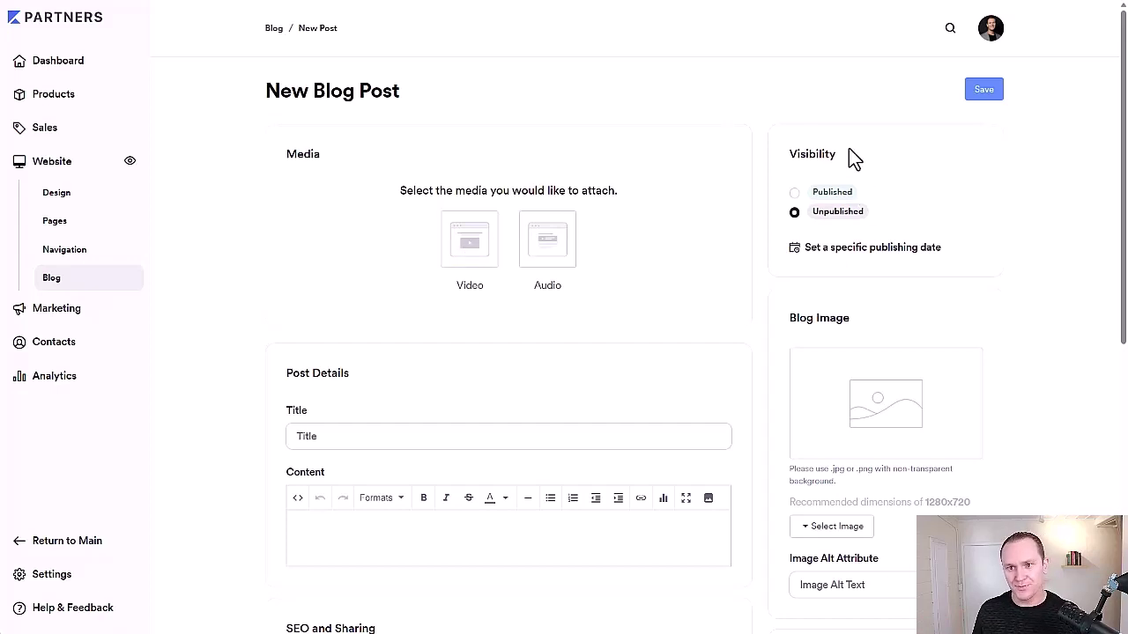
left_click_drag(851, 156, 787, 156)
left_click(795, 211)
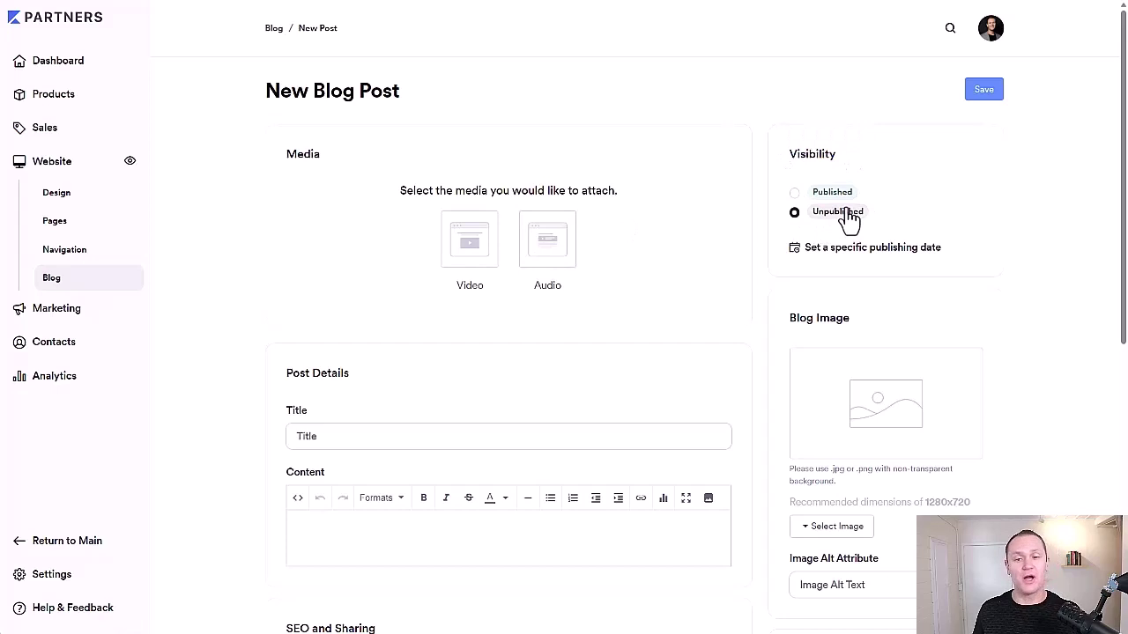
left_click(814, 250)
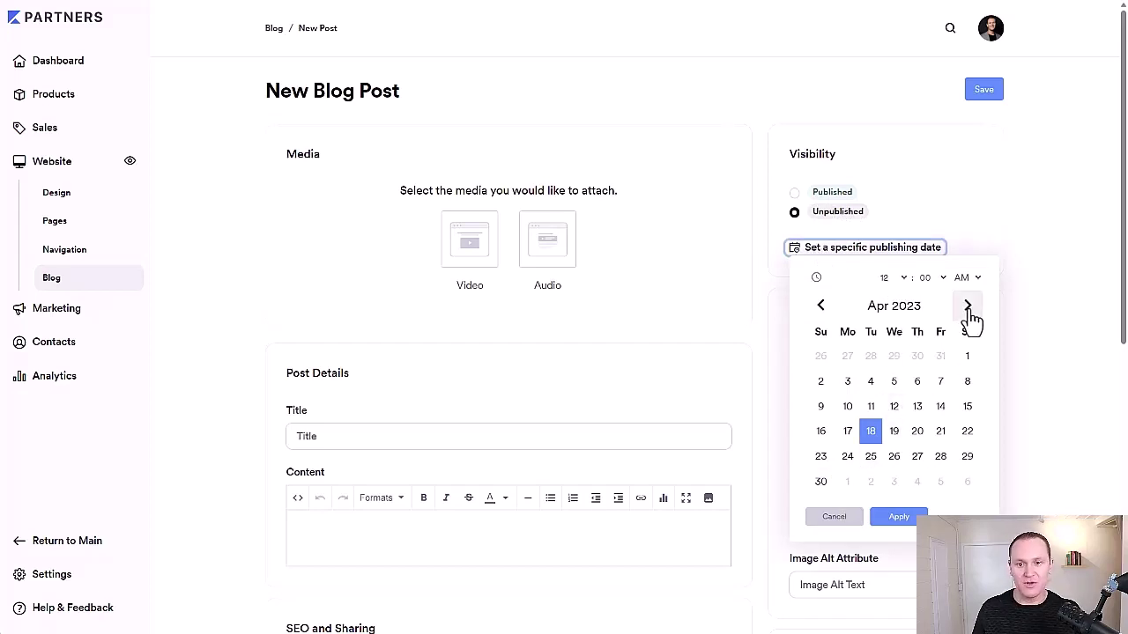
left_click(834, 517)
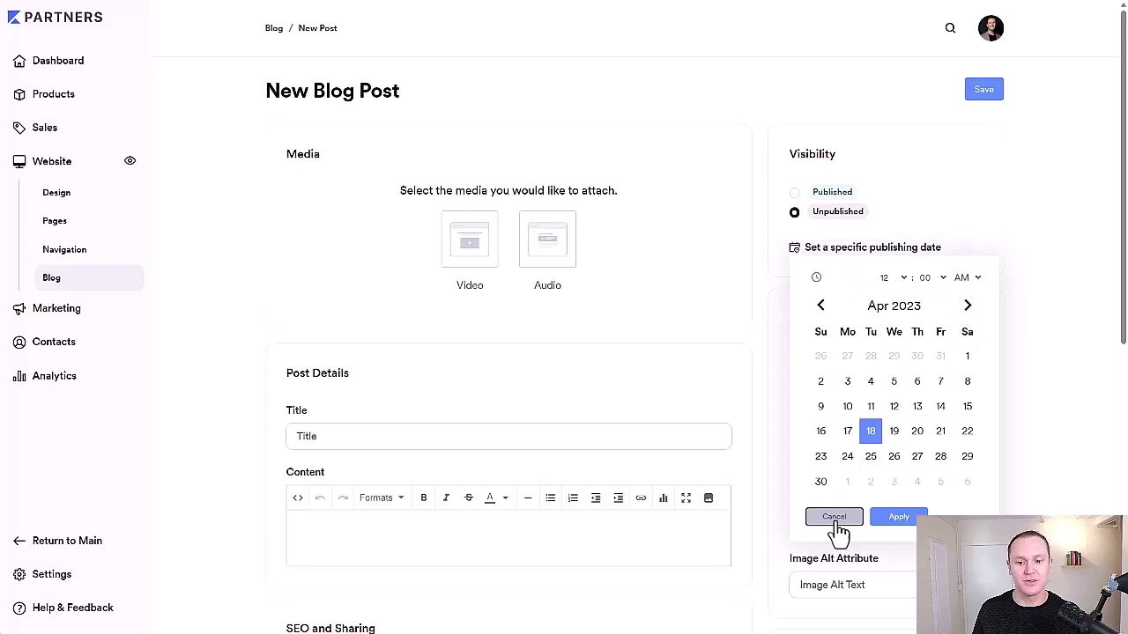
scroll(757, 290, "down", 3)
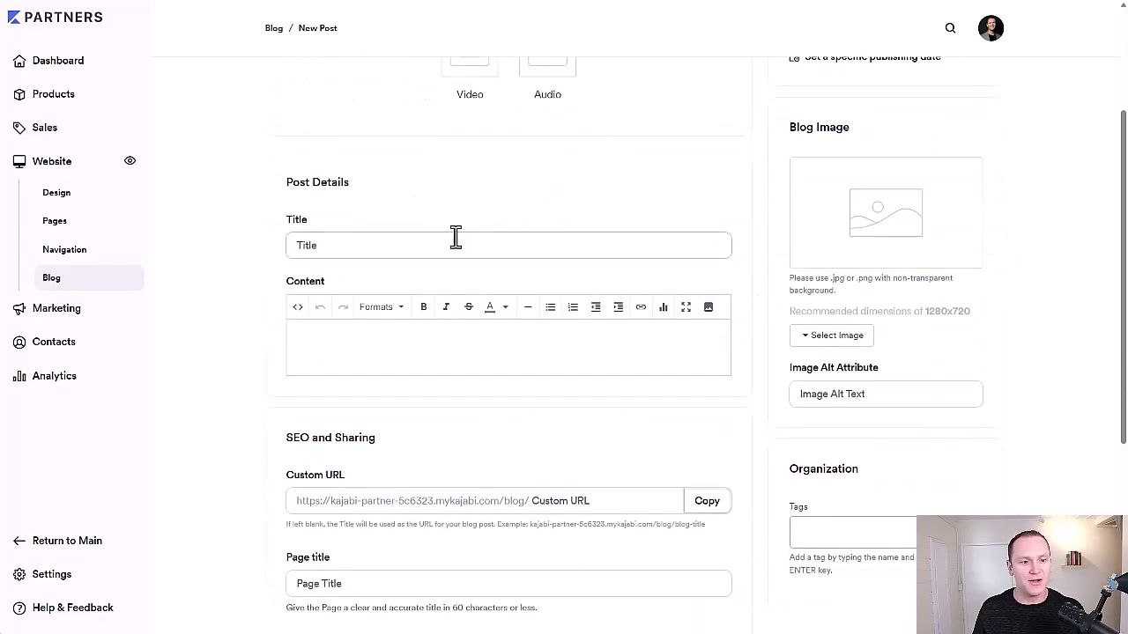
left_click_drag(370, 192, 273, 184)
left_click(230, 216)
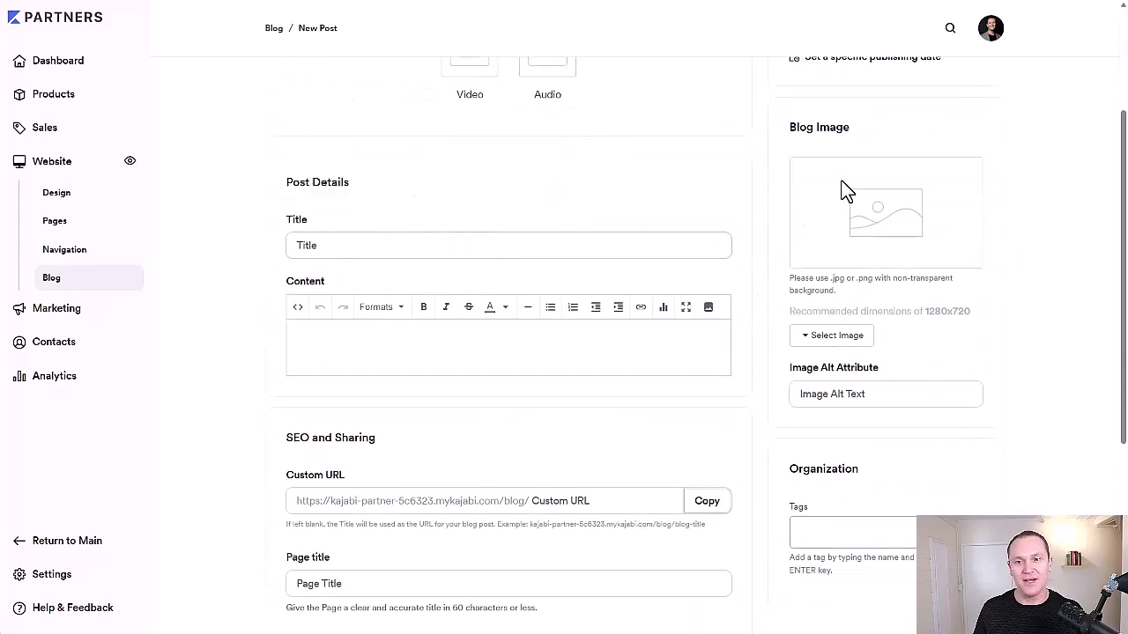
left_click_drag(863, 134, 784, 144)
left_click(786, 150)
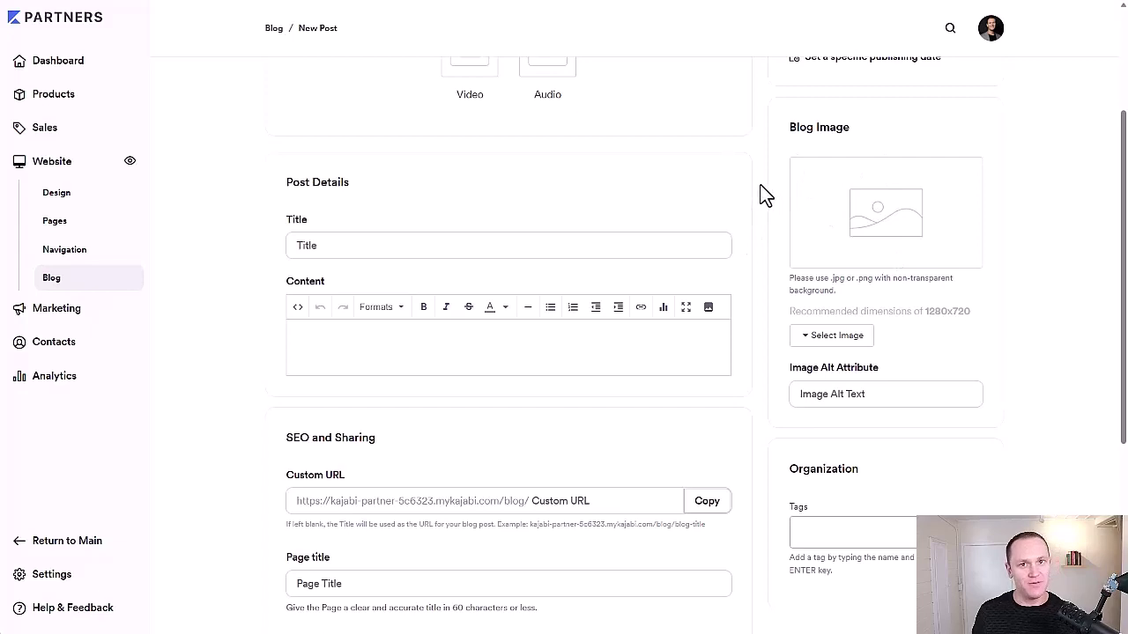
scroll(763, 193, "down", 1)
scroll(763, 196, "up", 1)
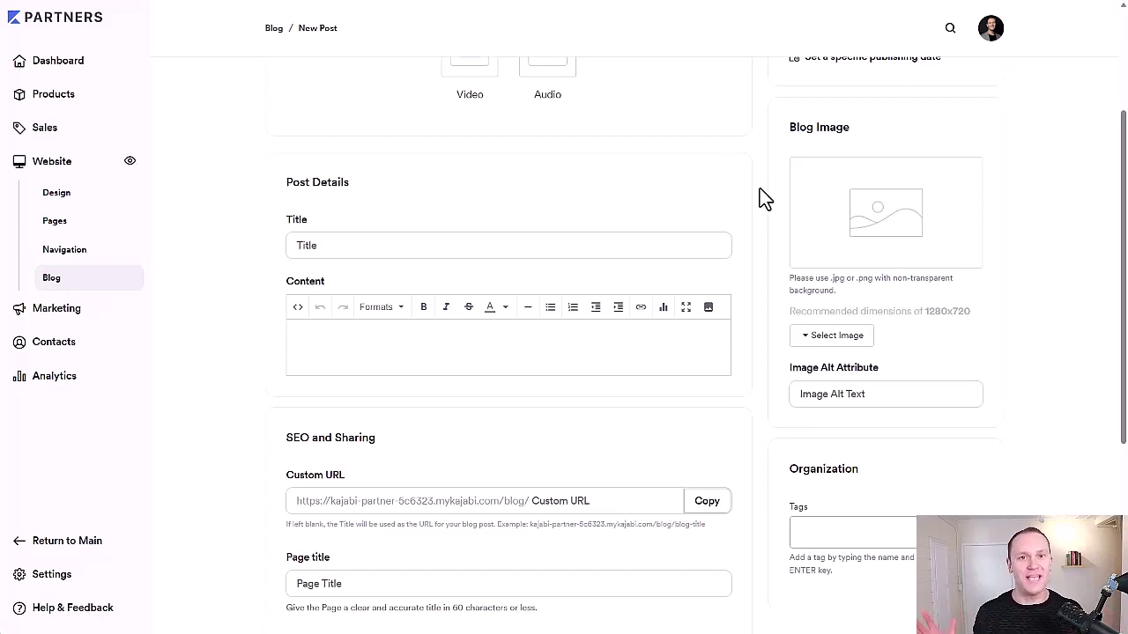
scroll(763, 198, "down", 1)
scroll(763, 198, "up", 1)
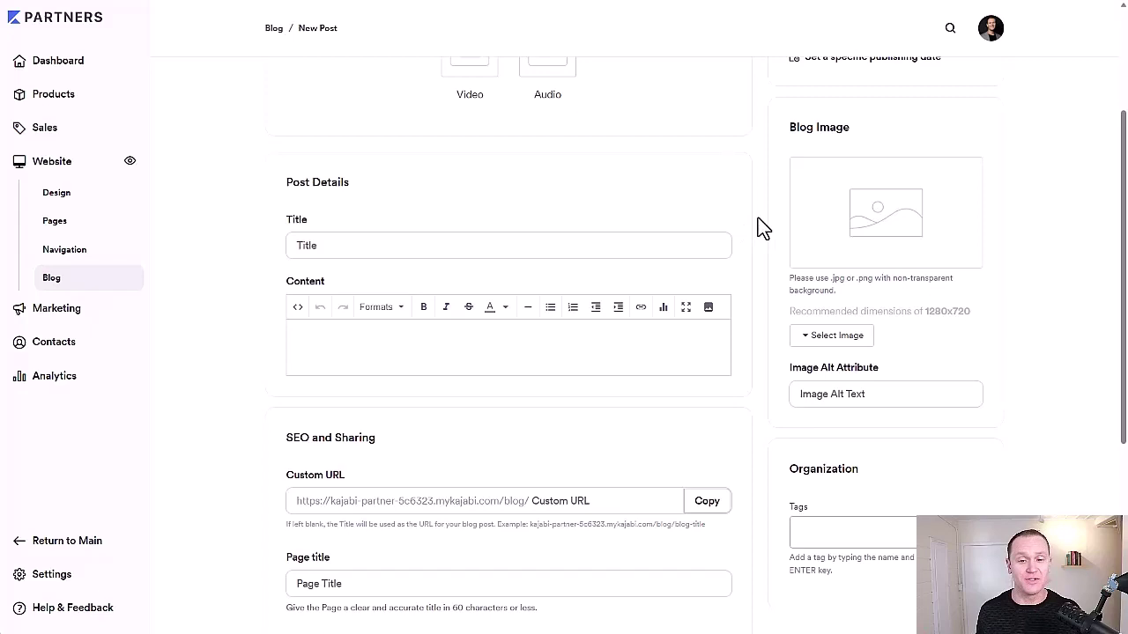
scroll(763, 224, "down", 1)
scroll(768, 231, "up", 1)
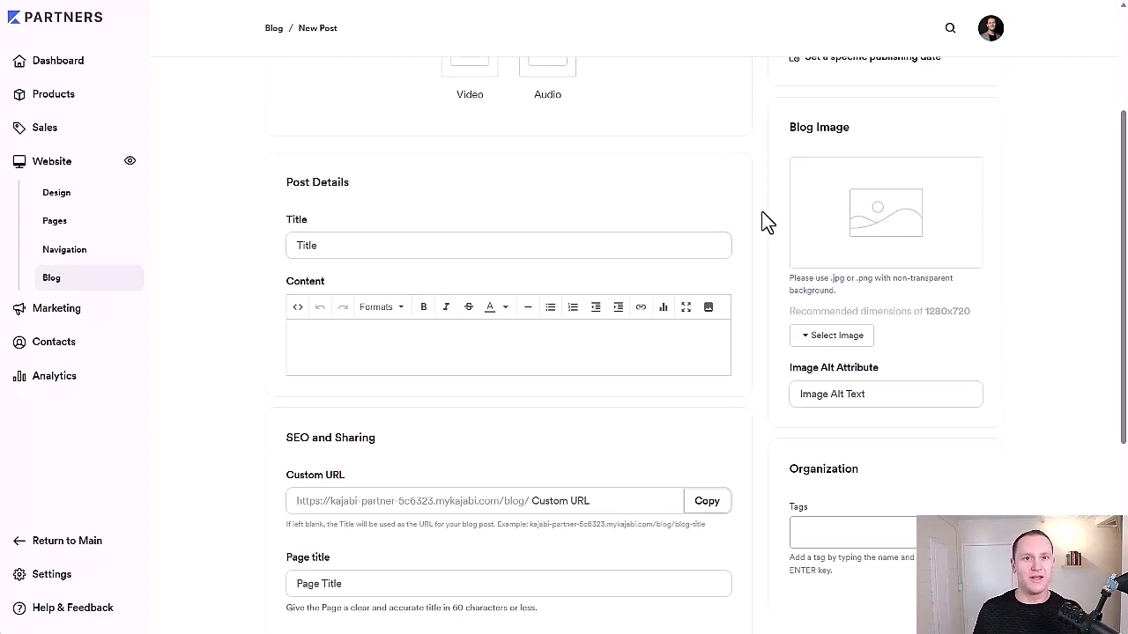
scroll(767, 222, "down", 1)
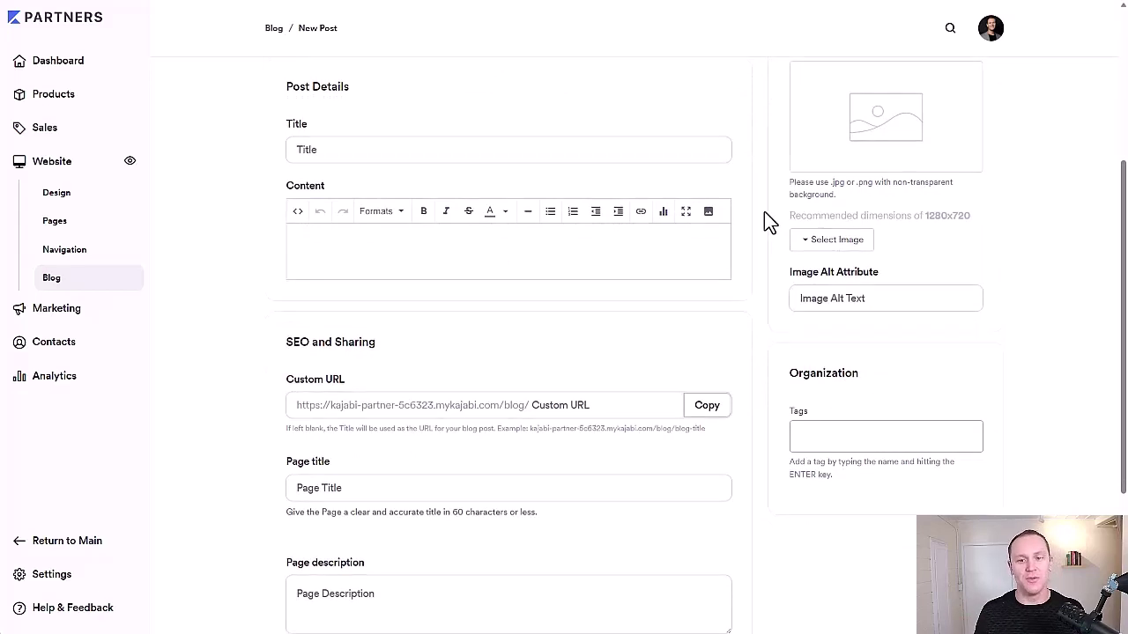
Type the opening line 'Hey in this article I'll cover ...' into the post's content body
left_click(342, 146)
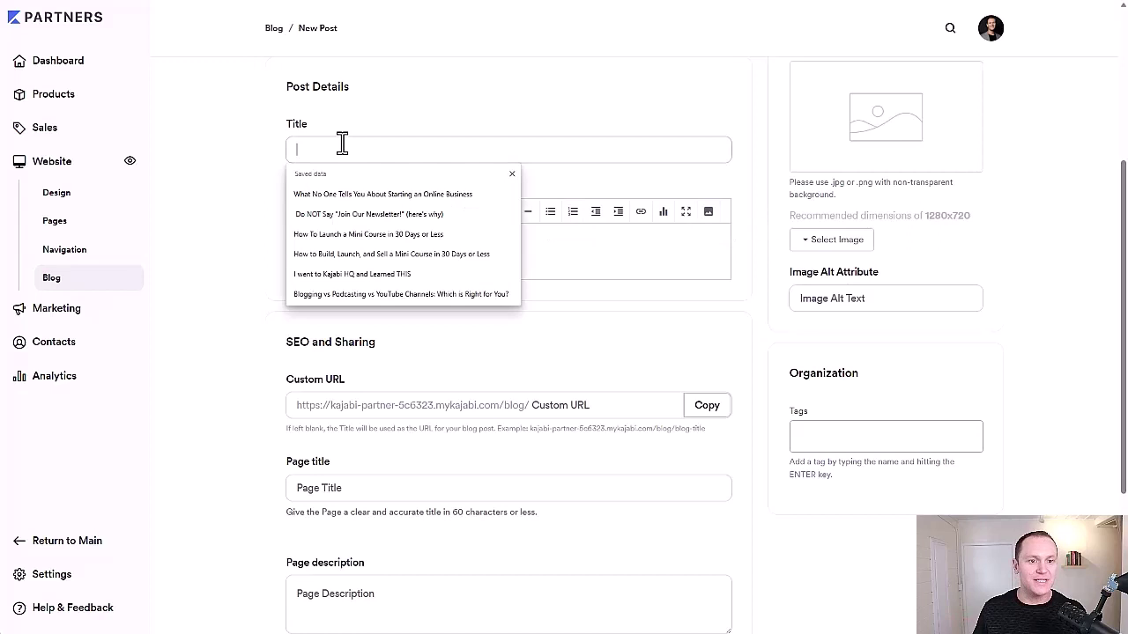
left_click(437, 113)
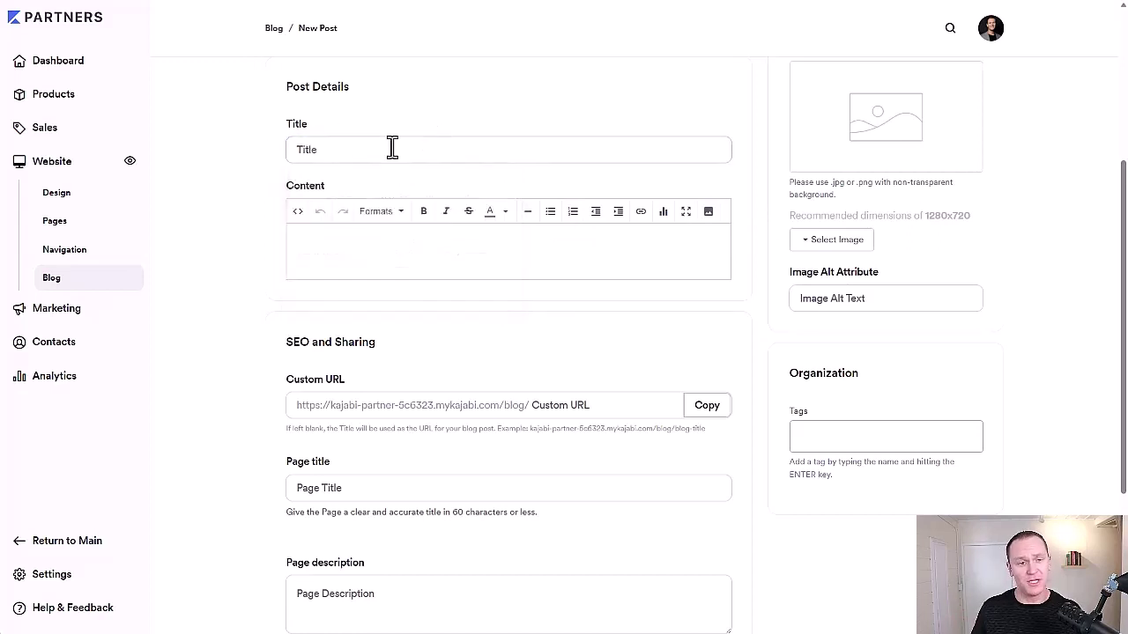
left_click(318, 235)
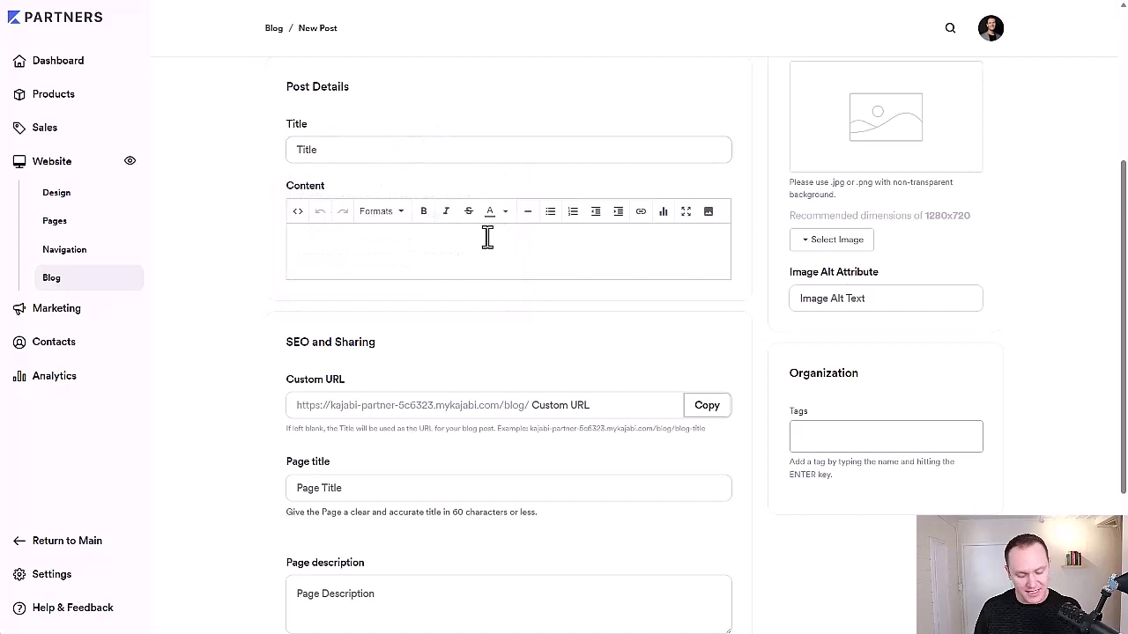
type("Hey in ")
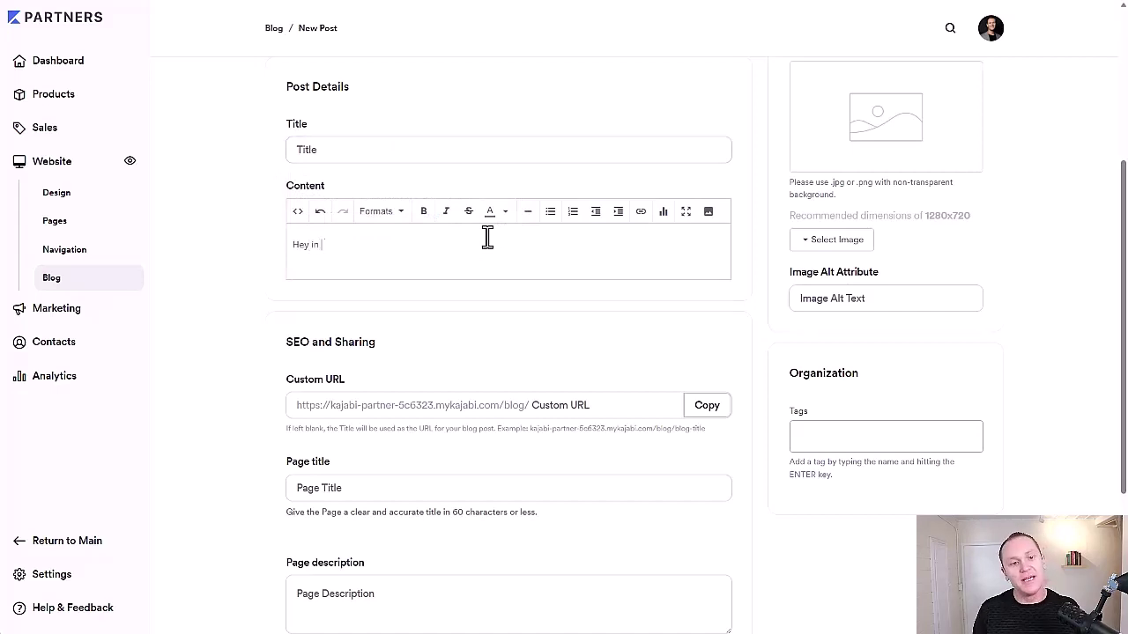
type("this article ")
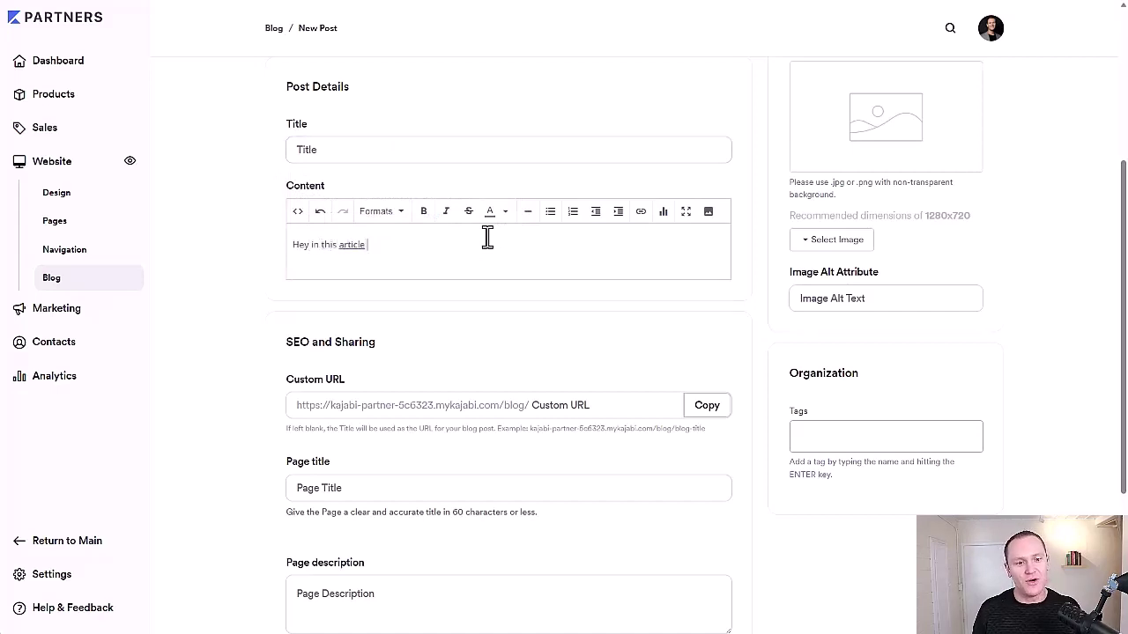
type("I'll co")
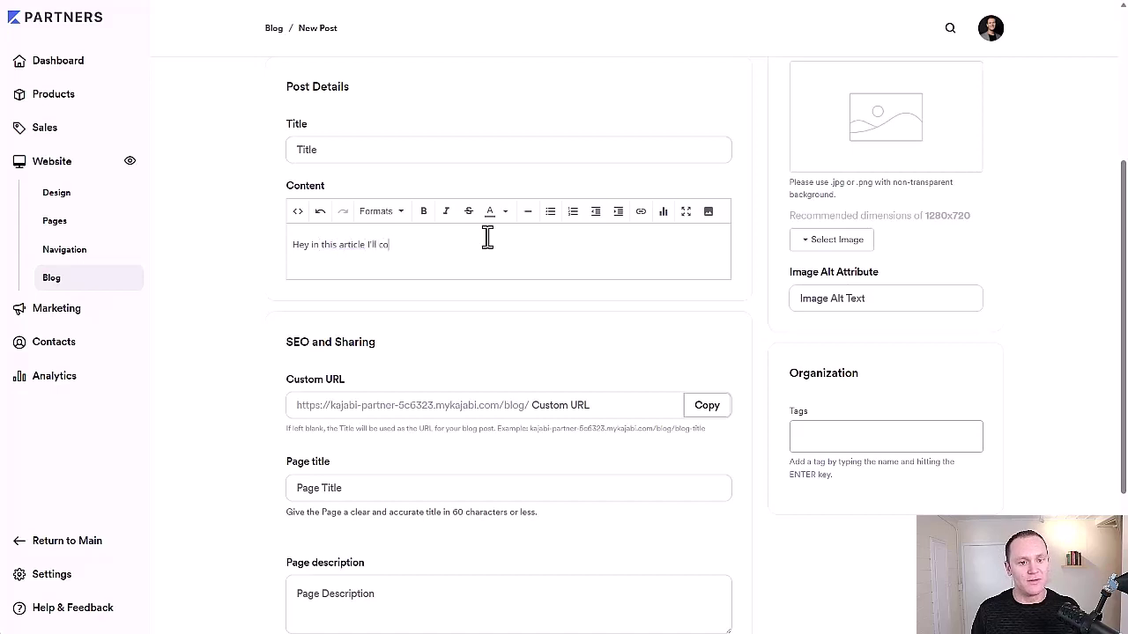
type("ver ...")
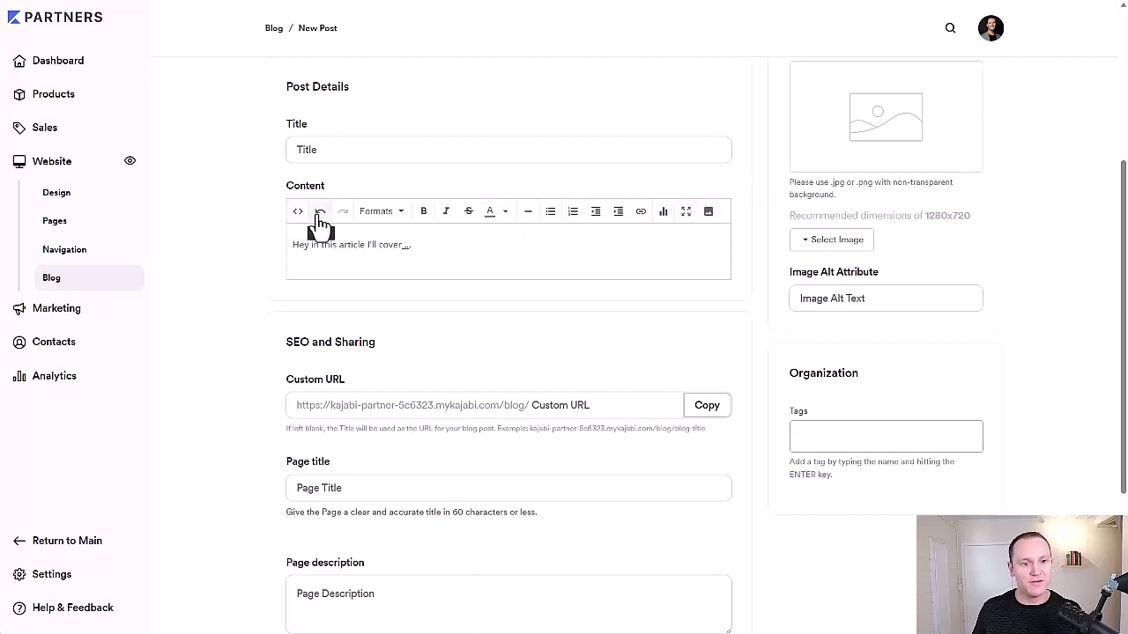
Make the content editor fullscreen, browse the Formats list, and add empty lines above the opening sentence
left_click(687, 213)
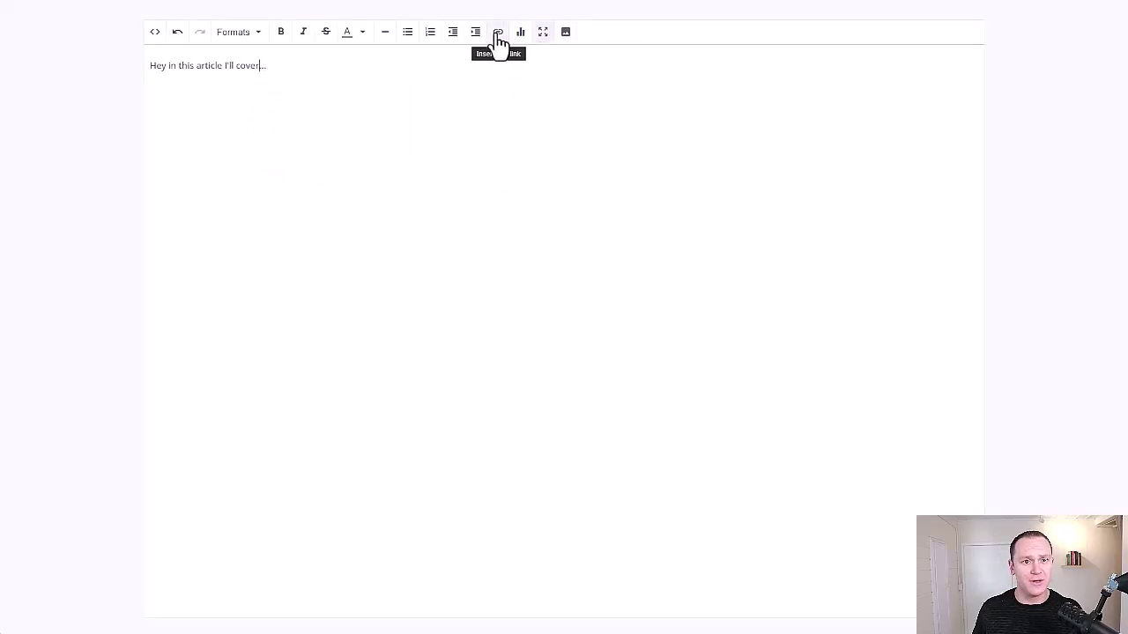
left_click(251, 36)
mouse_move(249, 58)
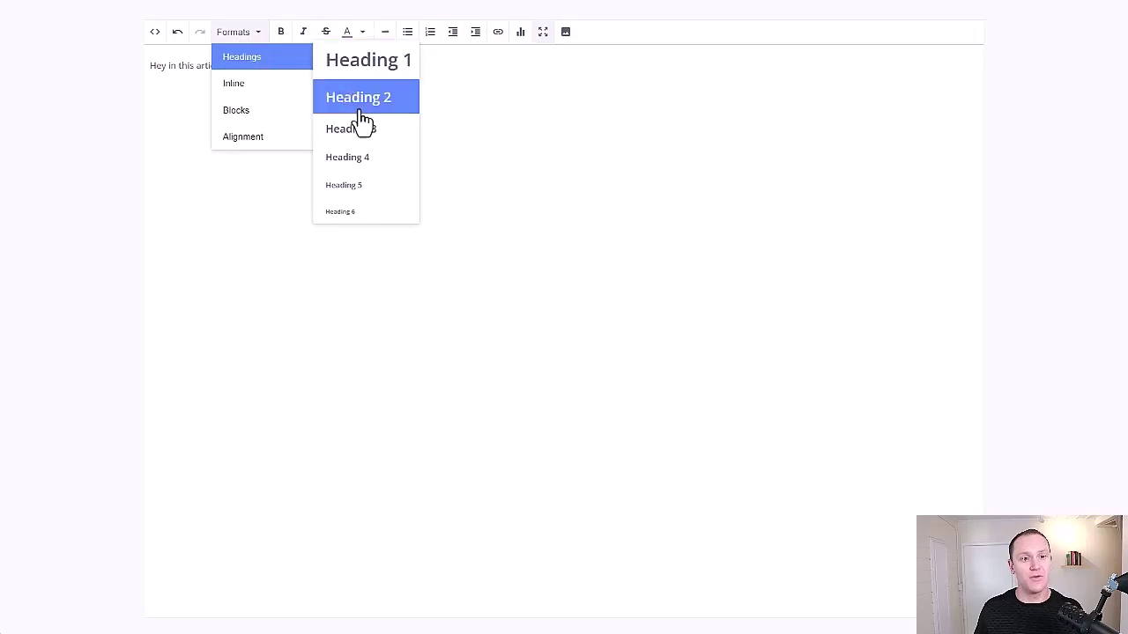
mouse_move(272, 80)
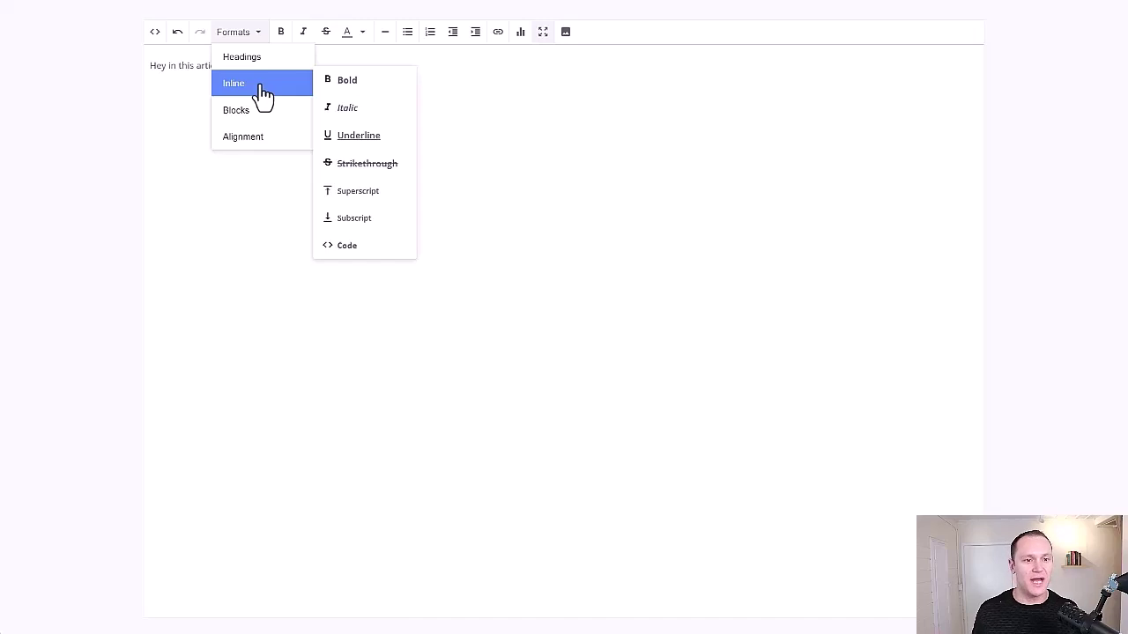
mouse_move(251, 148)
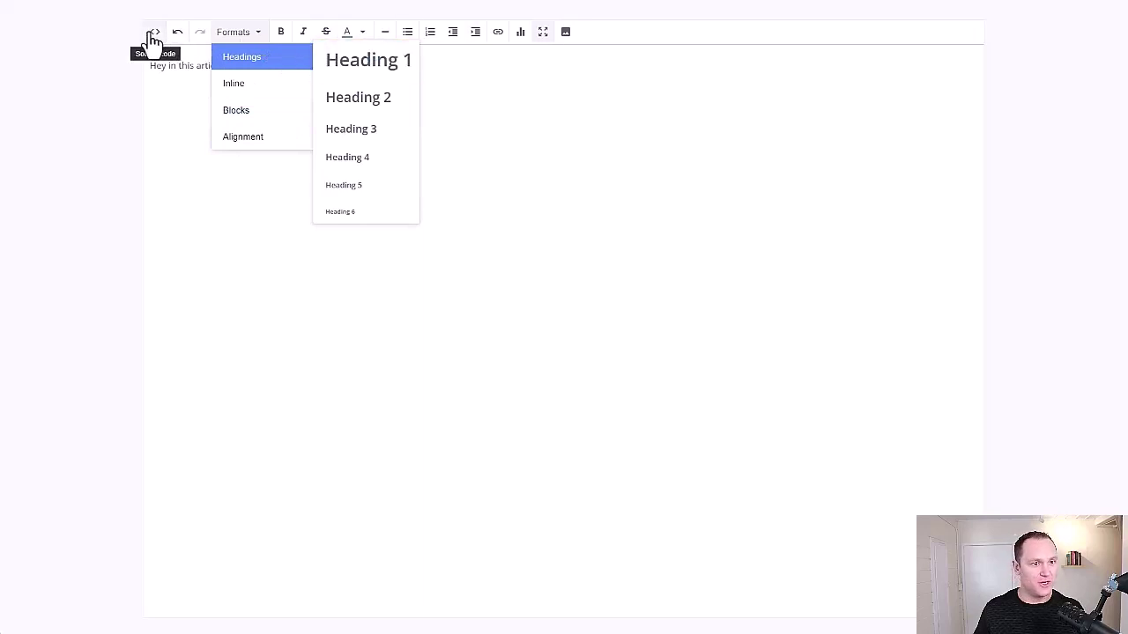
left_click(196, 234)
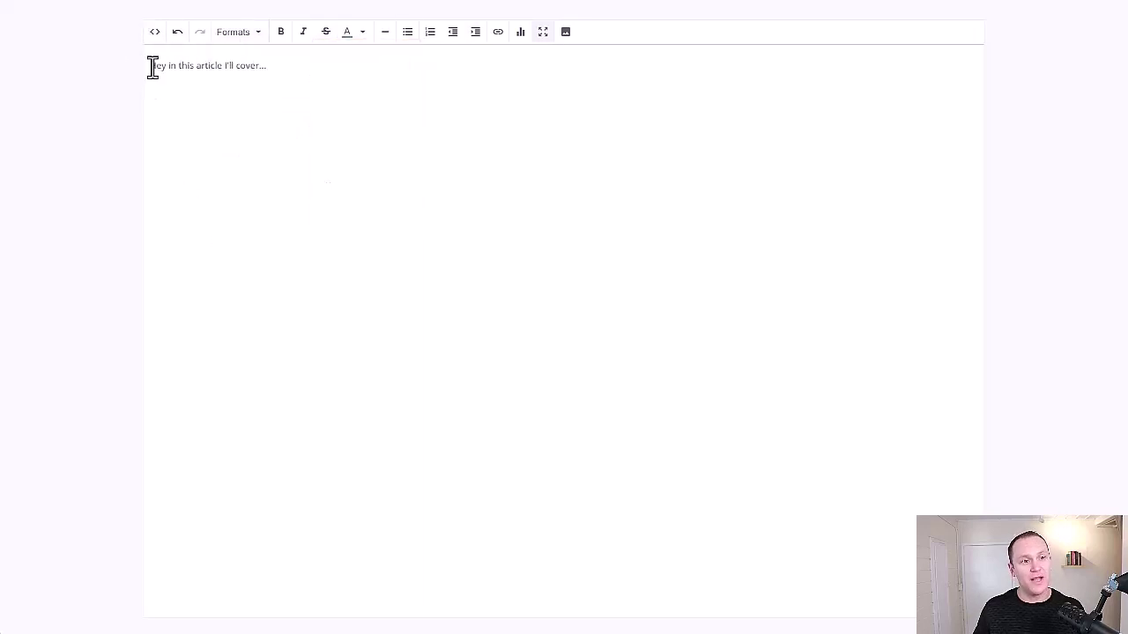
key("Return")
key("Return")
key("Up")
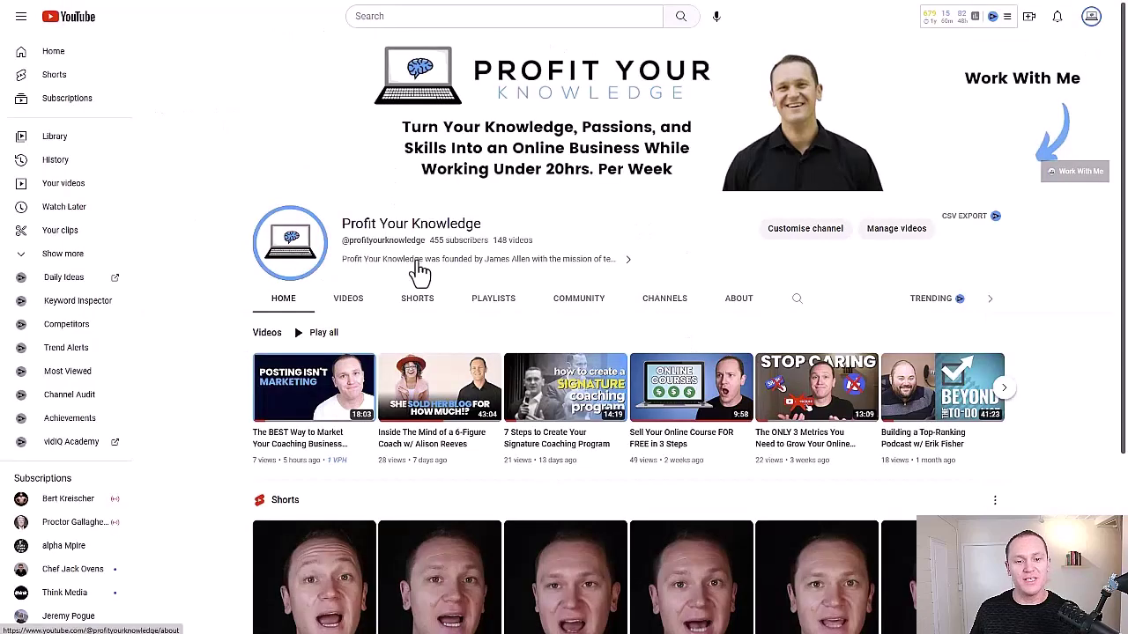
Open and pause the 'Sell Your Online Course FOR FREE in 3 Steps' video and show its embed code
left_click(697, 432)
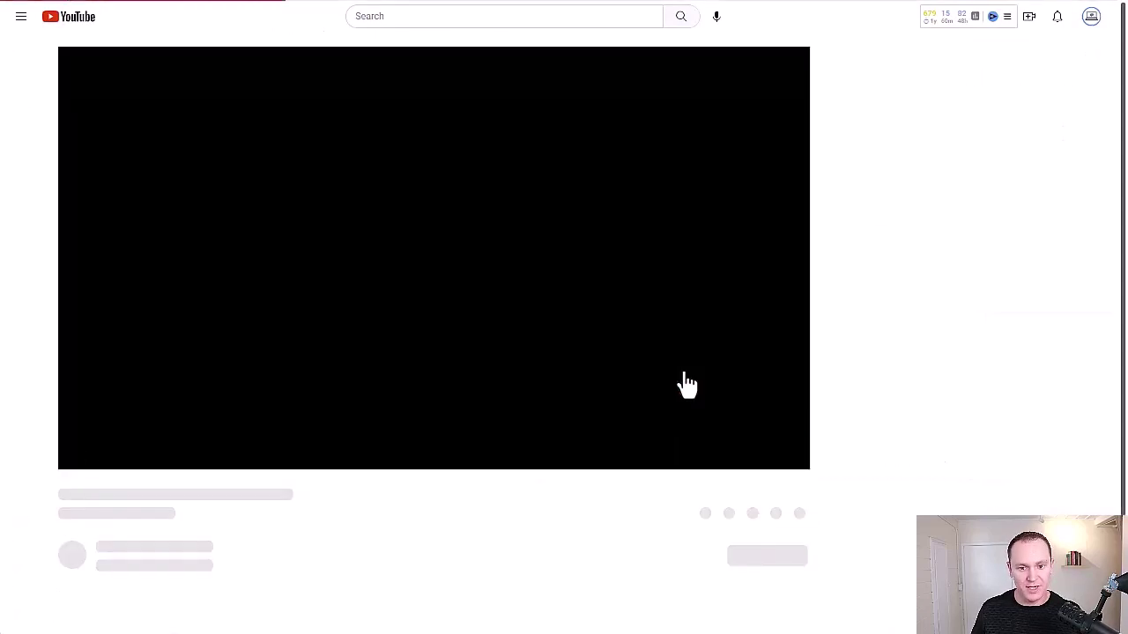
left_click(78, 455)
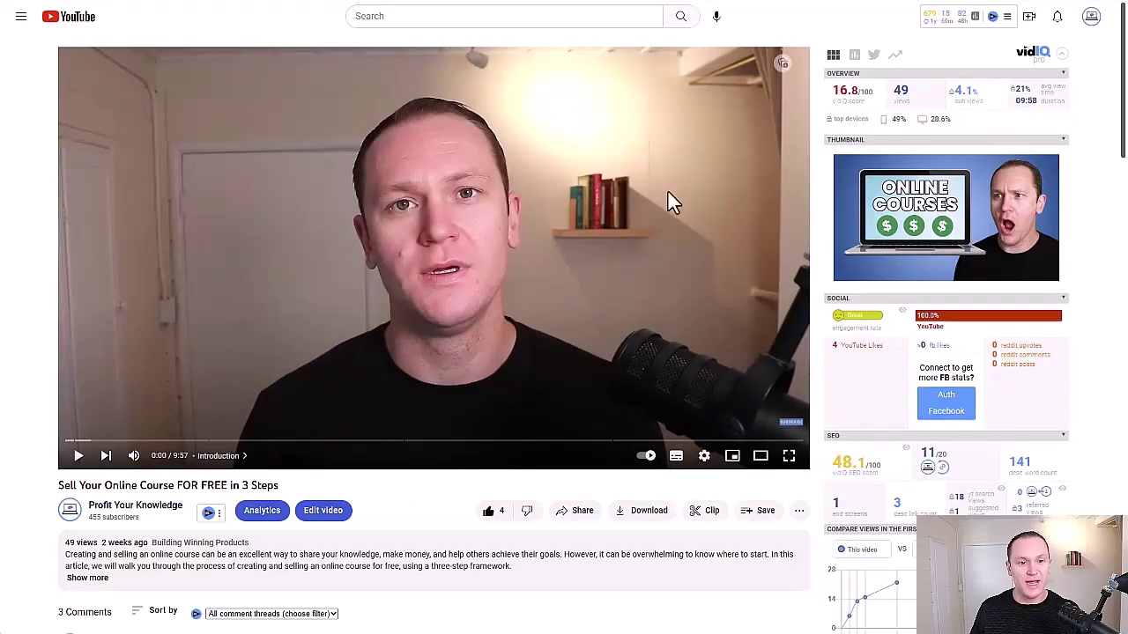
left_click(577, 513)
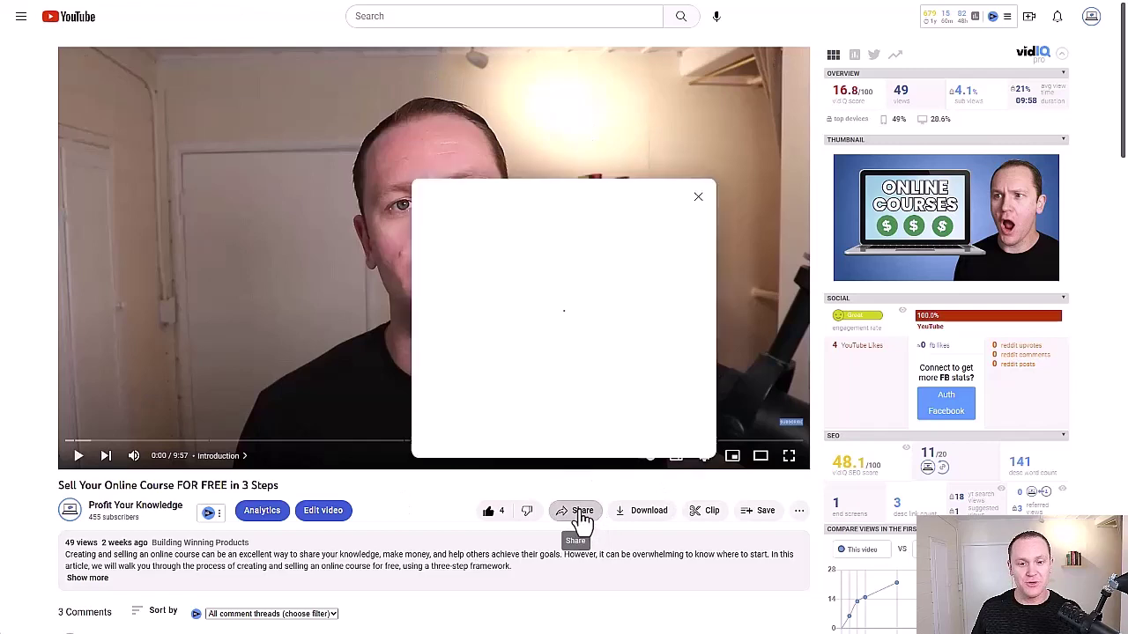
left_click(447, 328)
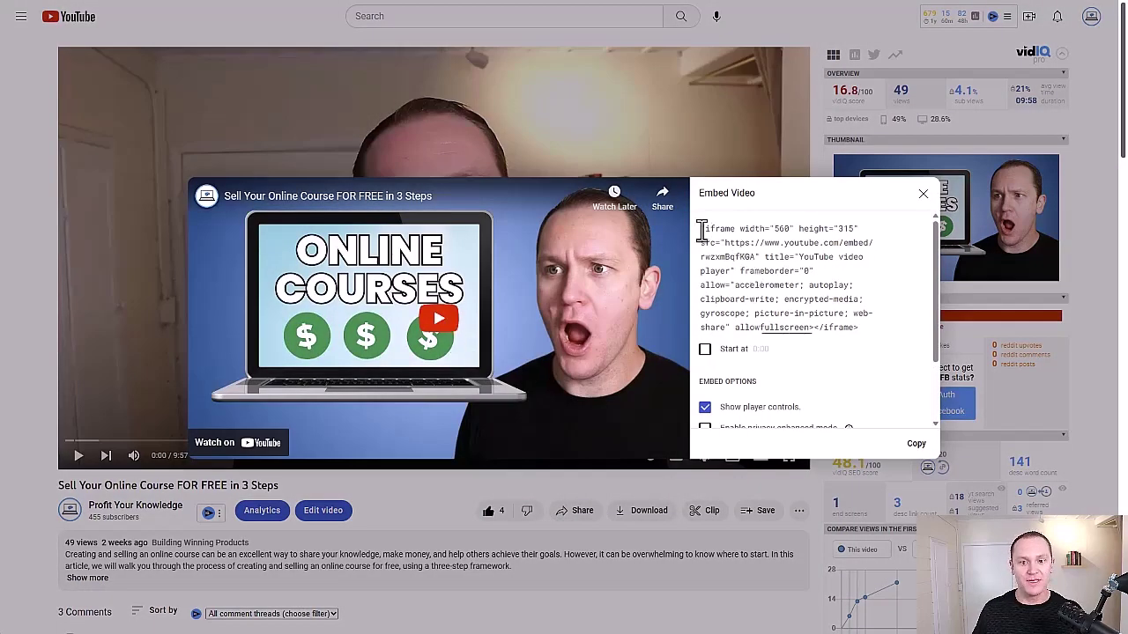
Copy the full iframe embed code, leaving the start time at 0:00
left_click_drag(700, 229, 884, 352)
left_click(875, 331)
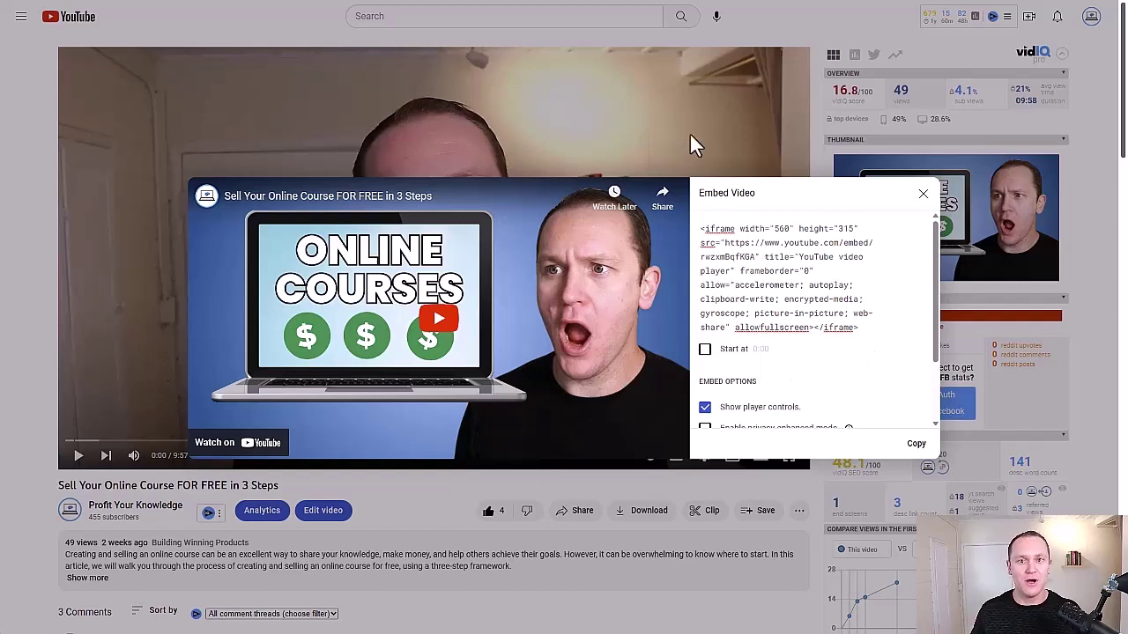
left_click(705, 350)
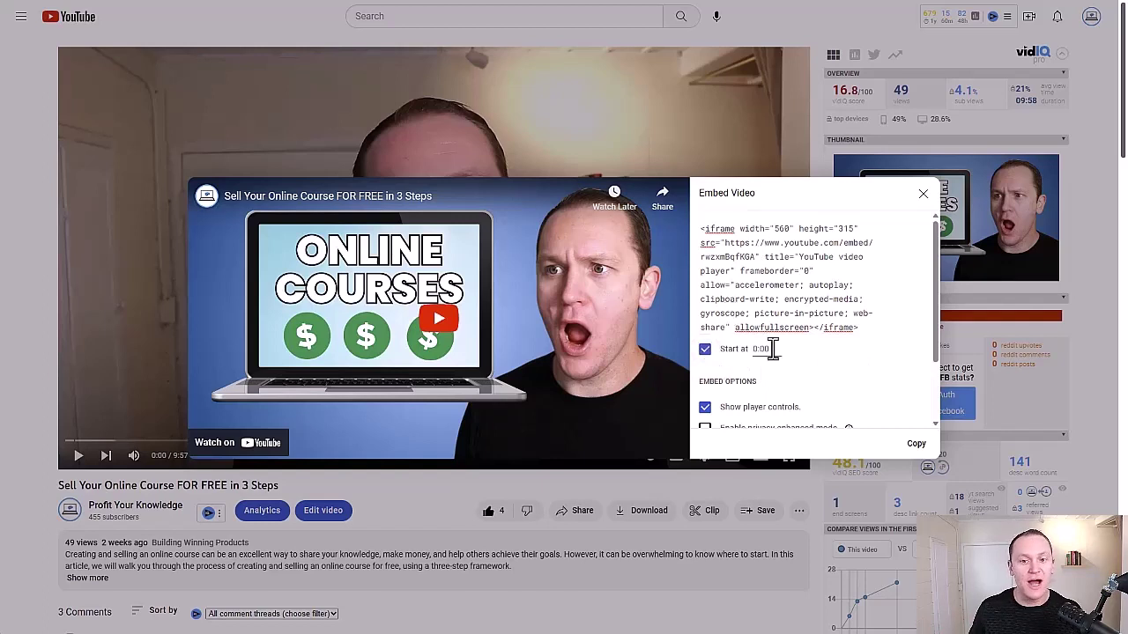
left_click(758, 351)
left_click(779, 381)
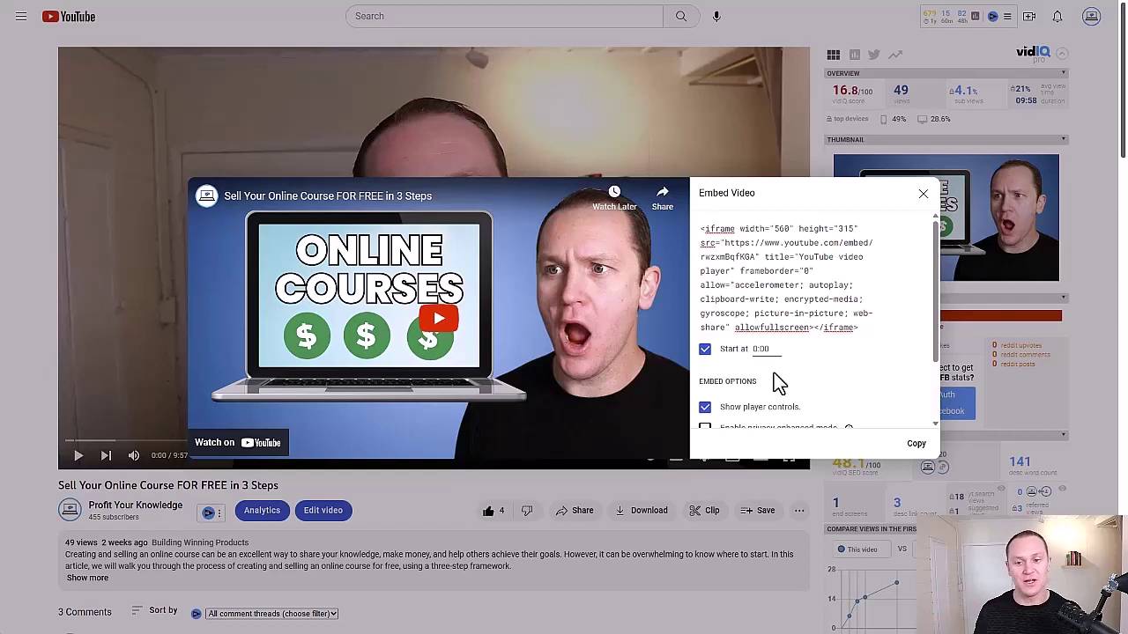
left_click_drag(866, 326, 675, 234)
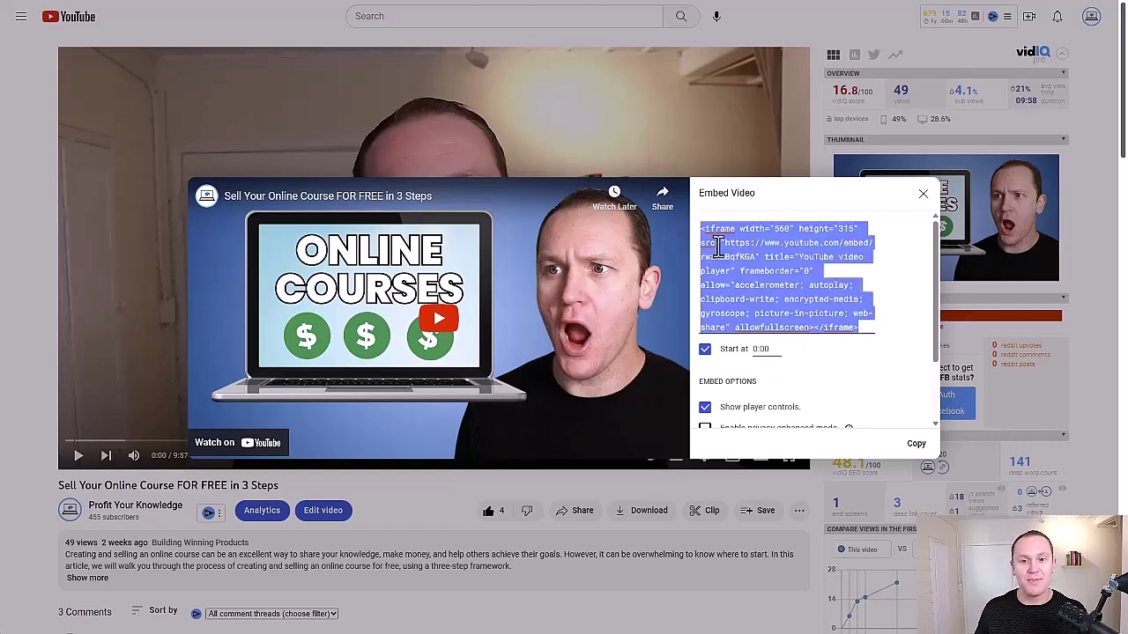
left_click(916, 446)
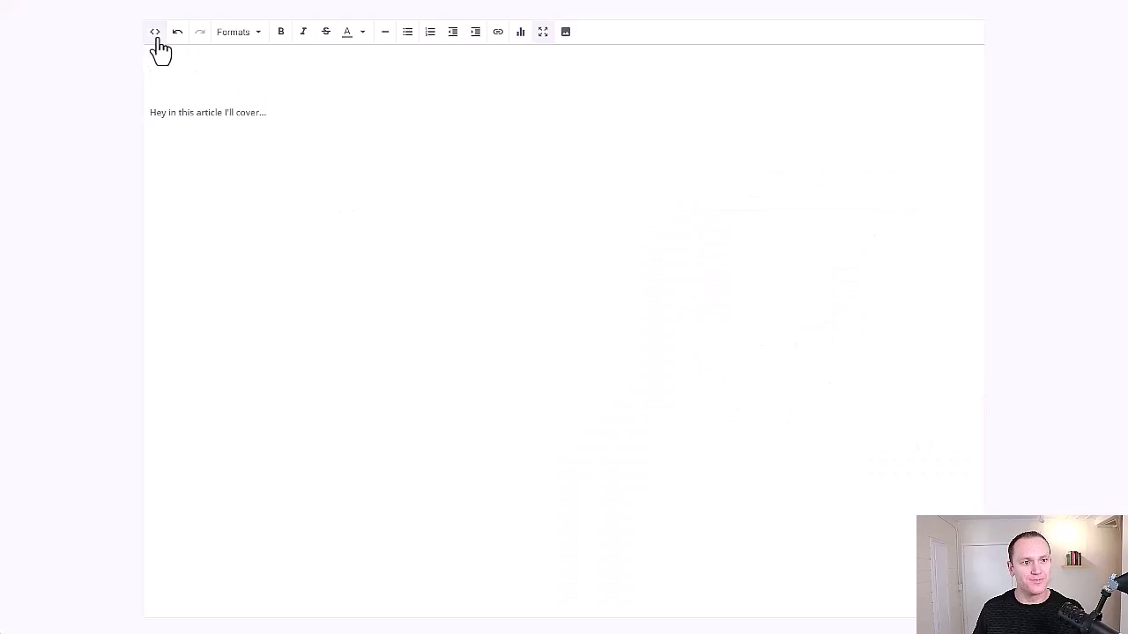
Paste the YouTube iframe at the top of the post's HTML source and apply it
left_click(158, 40)
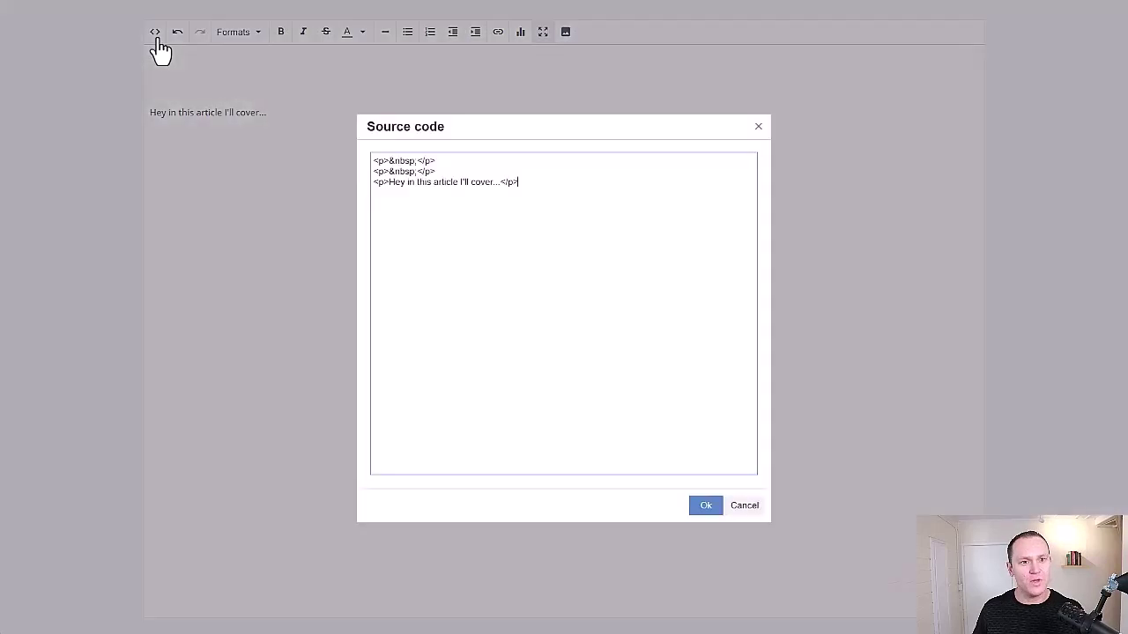
left_click_drag(522, 187, 378, 155)
left_click(538, 186)
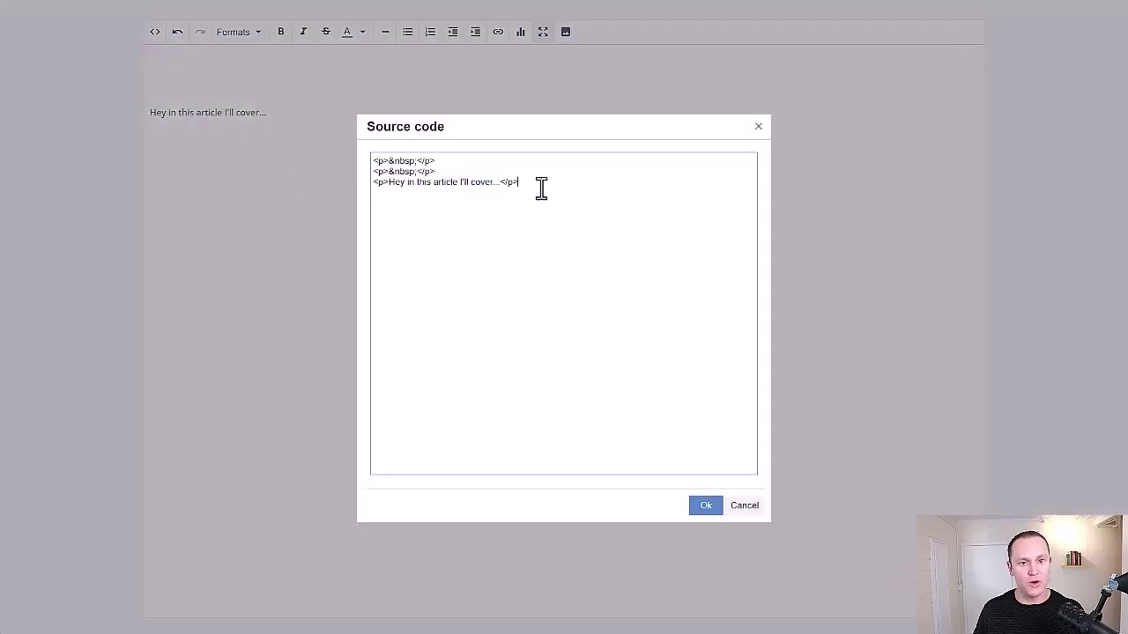
left_click(374, 162)
key("ctrl+v")
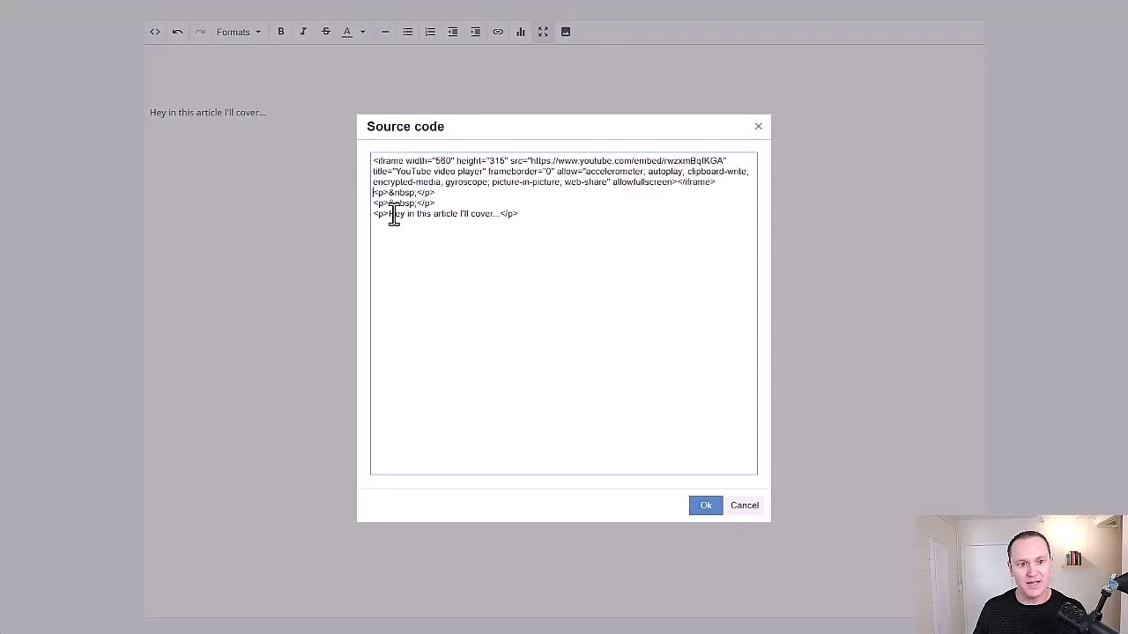
left_click(705, 505)
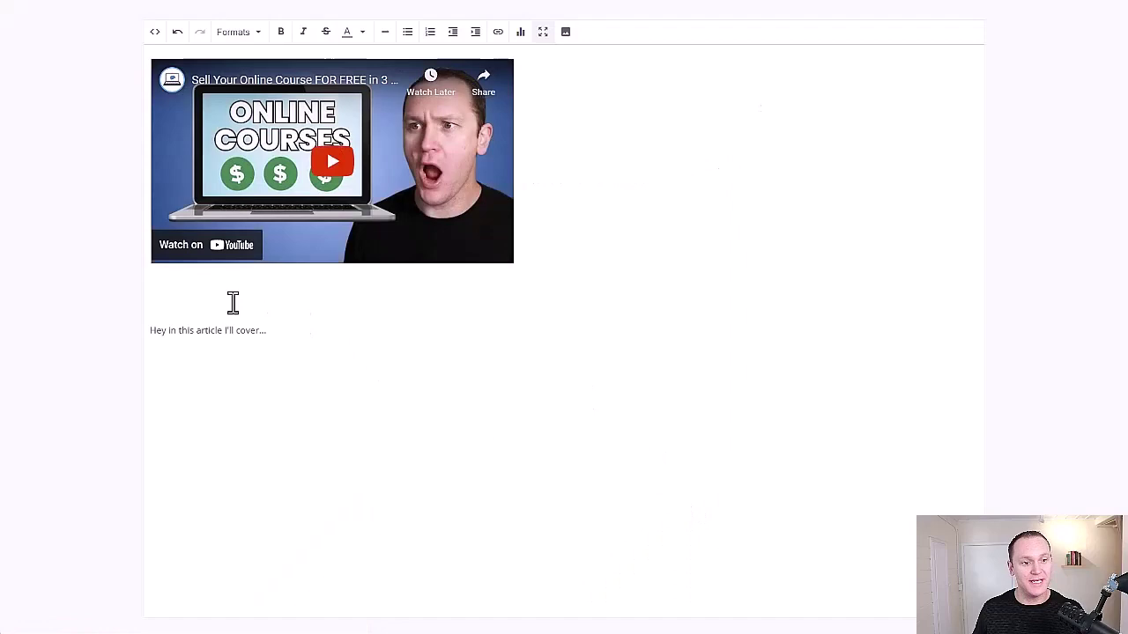
Delete one empty line below the video and return the editor to normal size
left_click(232, 302)
key("BackSpace")
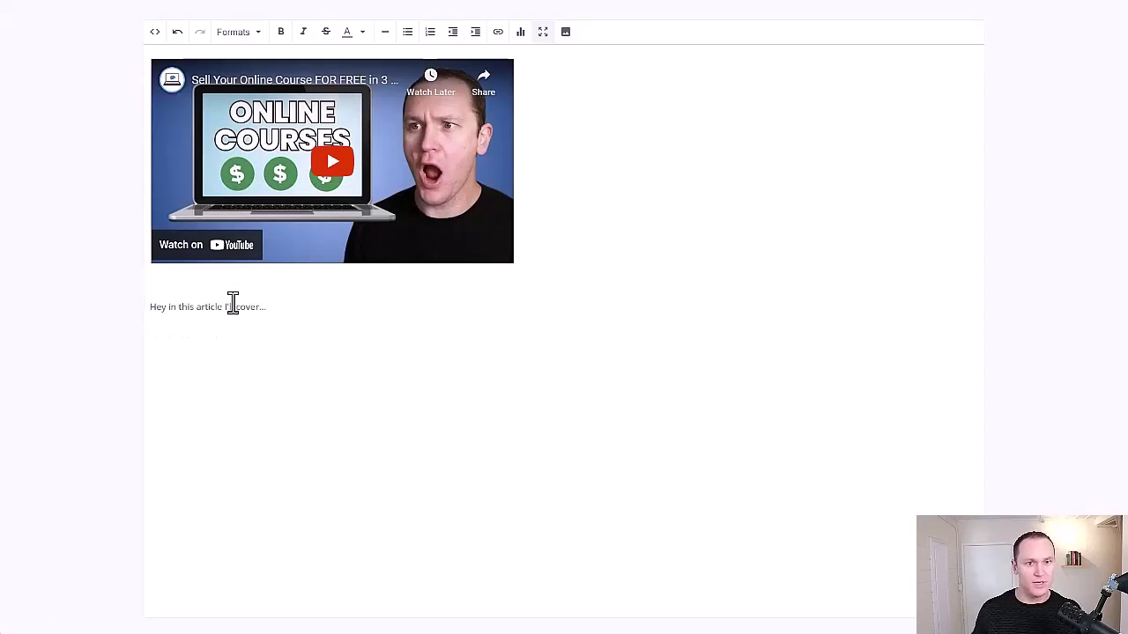
left_click(543, 31)
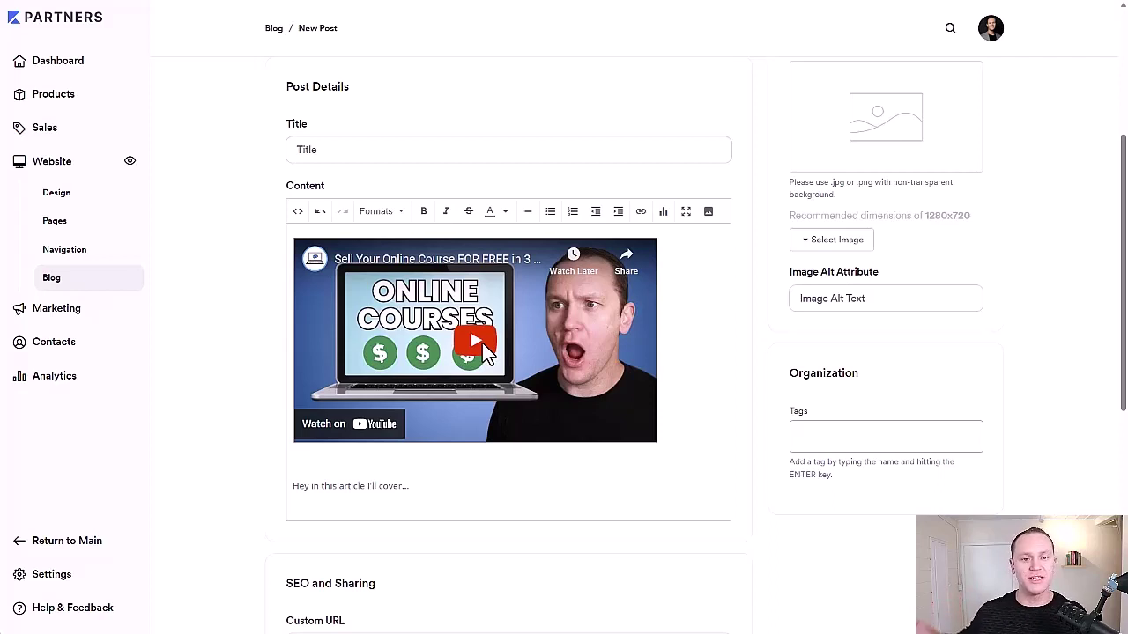
Title the post 'How to sell your online course for free' and paste that title as the SEO page title
left_click(429, 149)
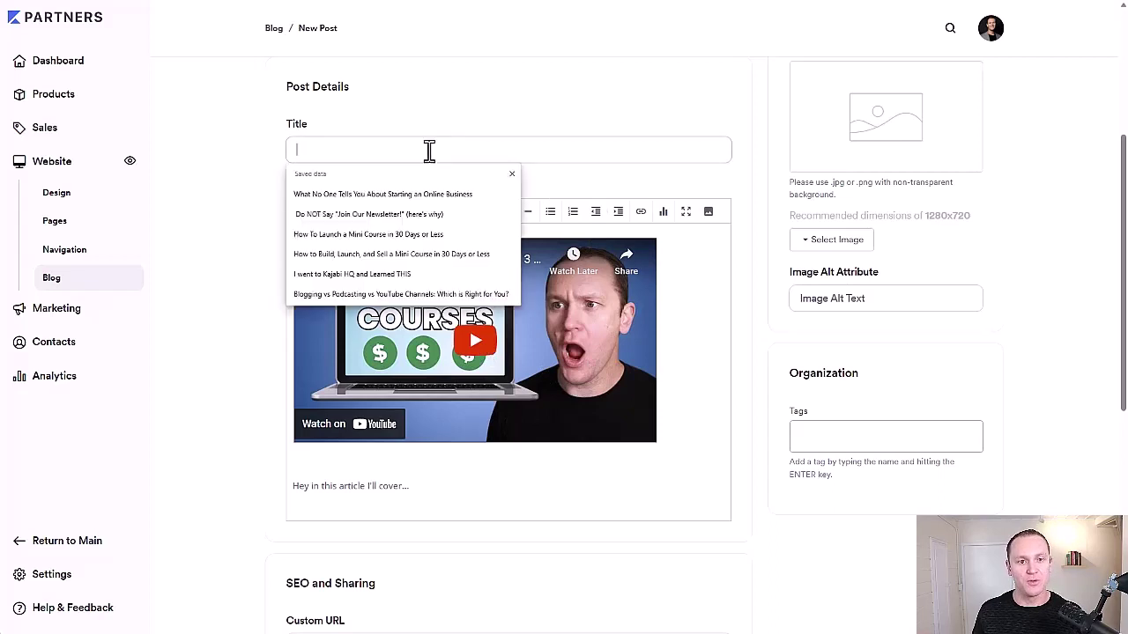
type("How to ")
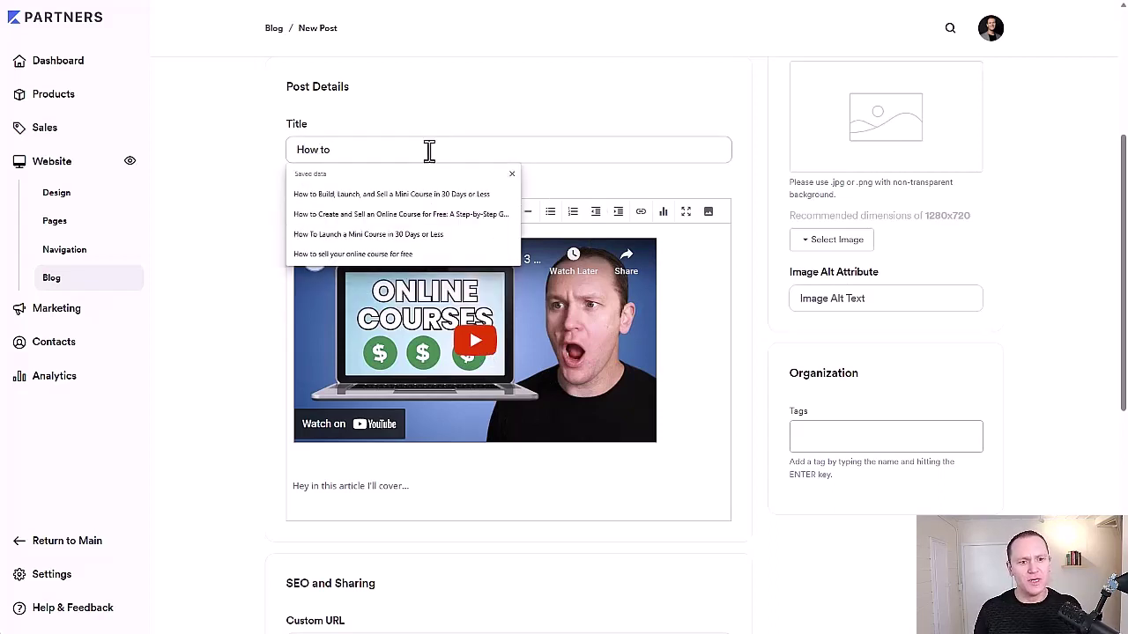
type("sell your online")
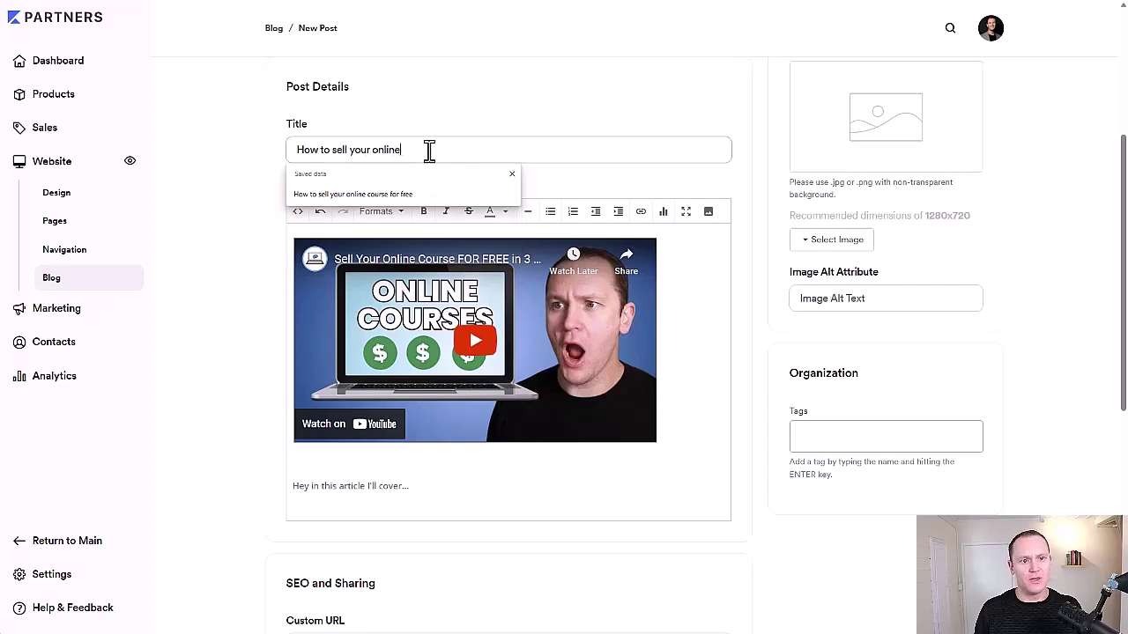
type(" course for free")
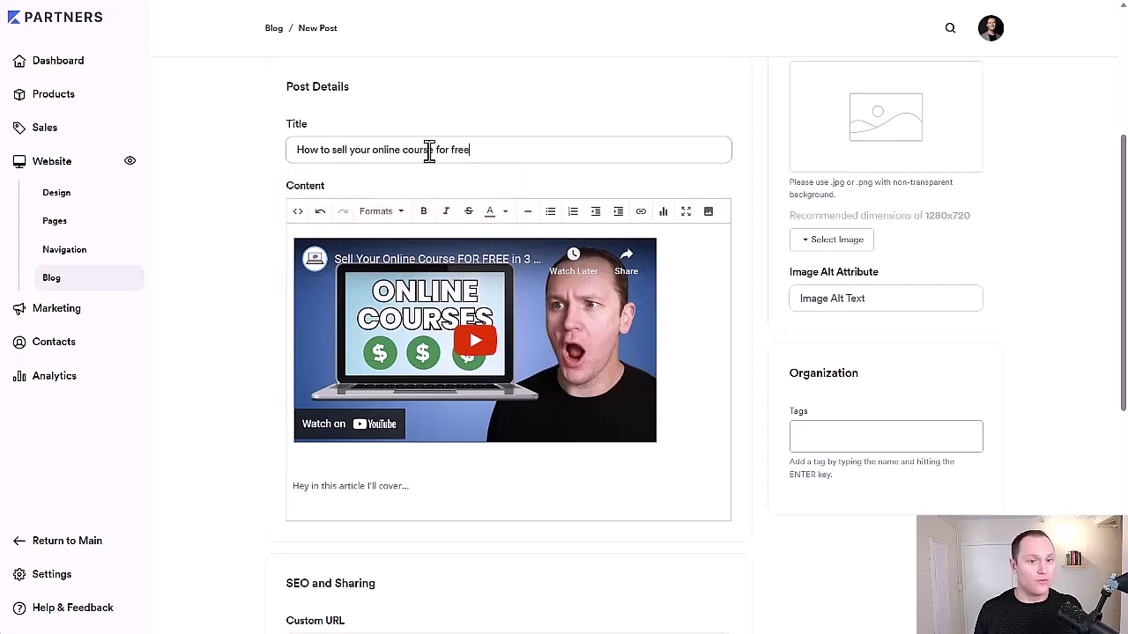
left_click_drag(616, 150, 290, 150)
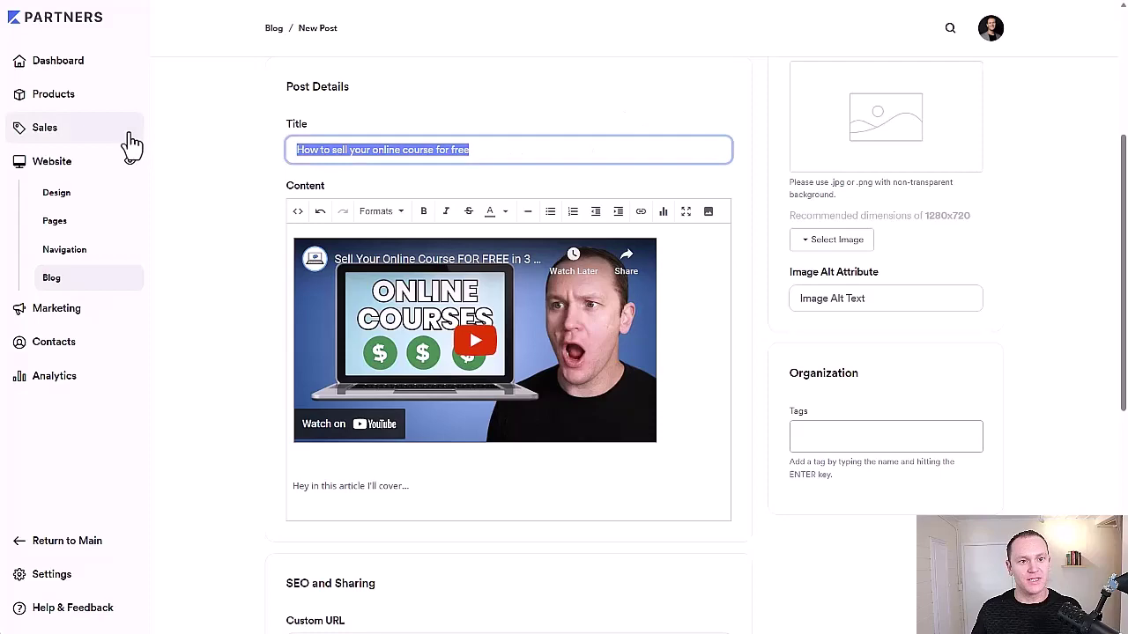
scroll(290, 192, "down", 5)
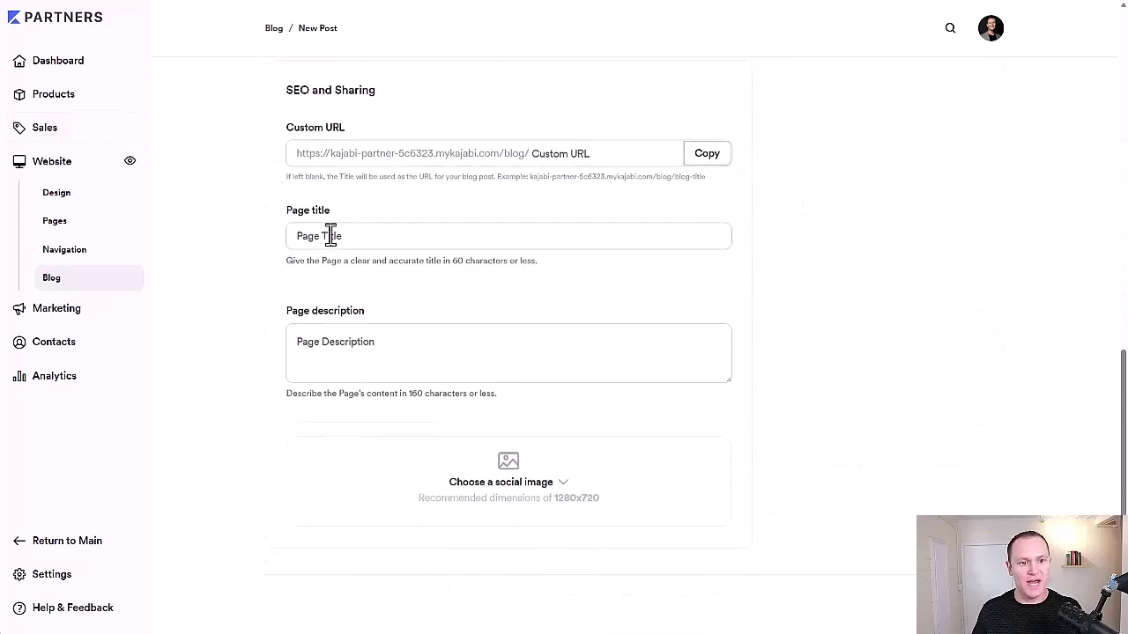
left_click(331, 236)
key("ctrl+v")
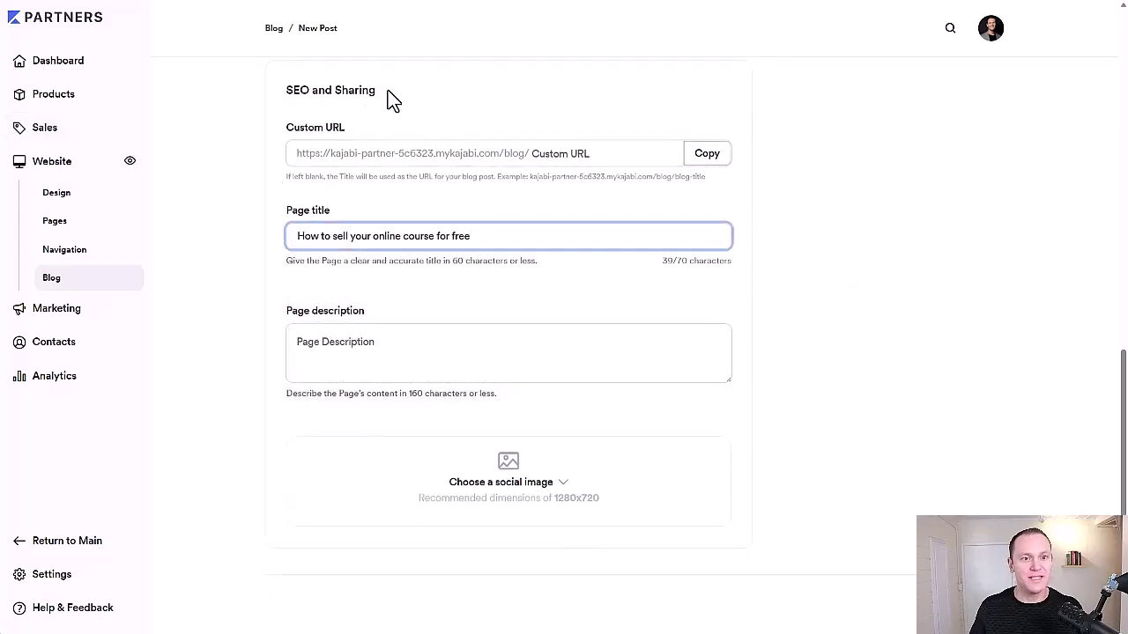
Inspect the post's Custom URL field and reselect the SEO page title text
left_click_drag(393, 99, 282, 96)
left_click(272, 96)
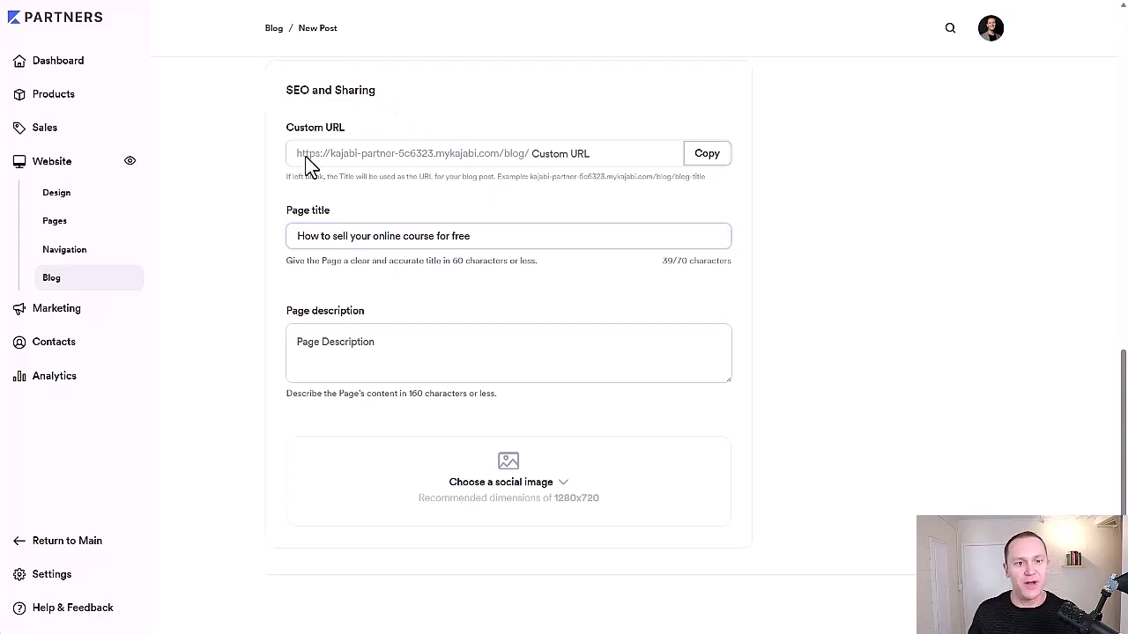
mouse_move(331, 157)
left_mouse_down()
mouse_move(503, 161)
mouse_move(333, 168)
left_mouse_up()
left_click(502, 164)
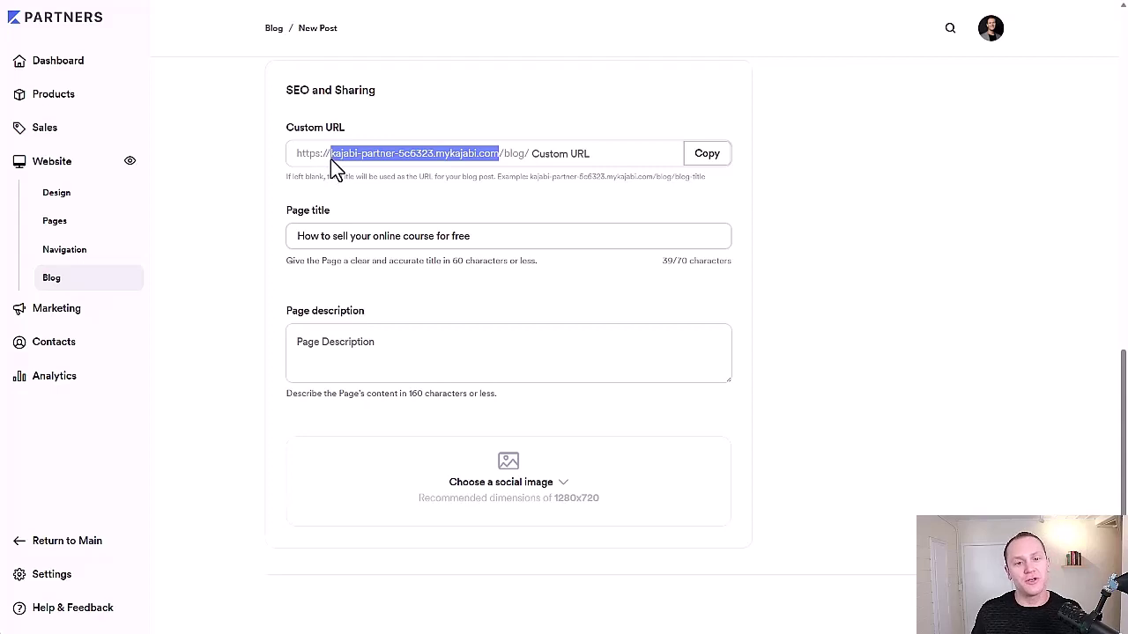
left_click(331, 159)
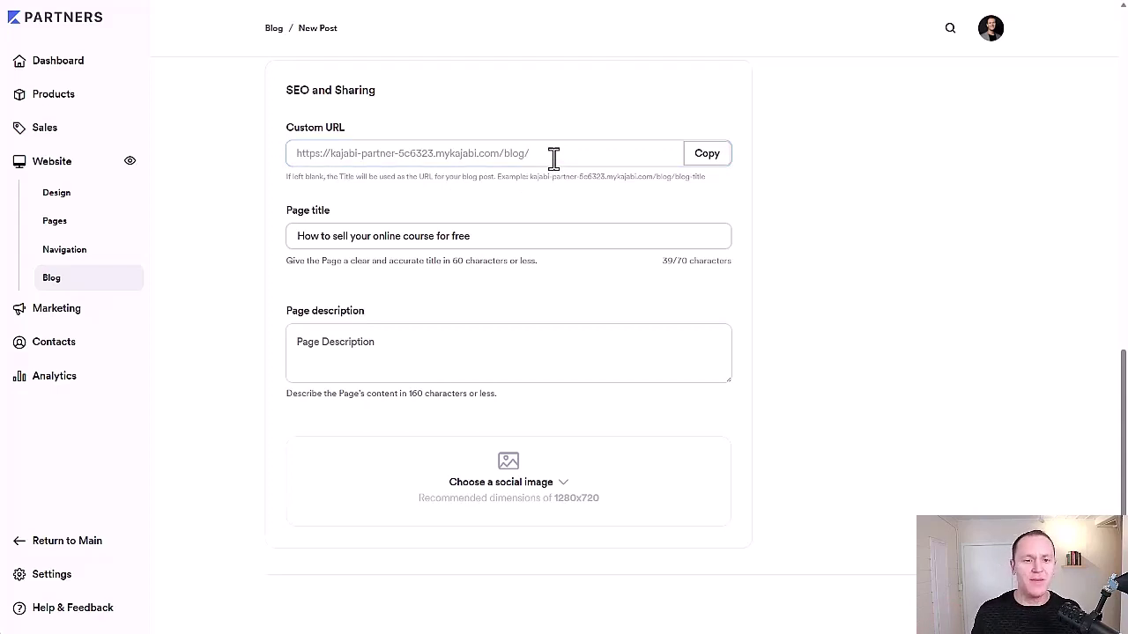
left_click_drag(505, 244, 262, 252)
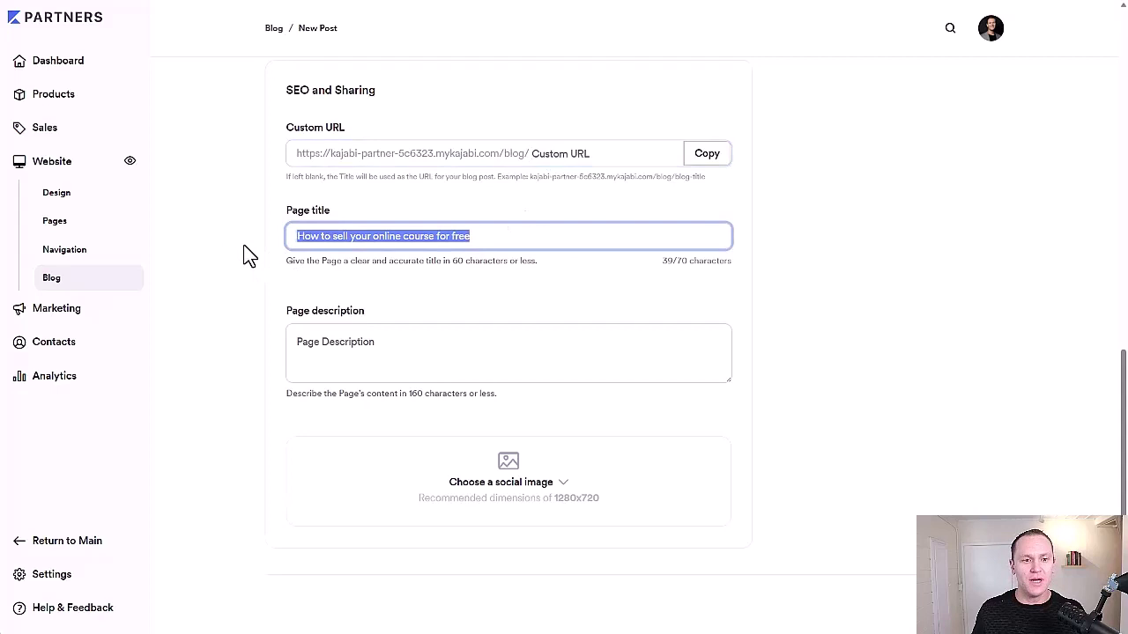
Enter 'sell-course-for-free' as the custom URL slug after /blog/
left_click(585, 152)
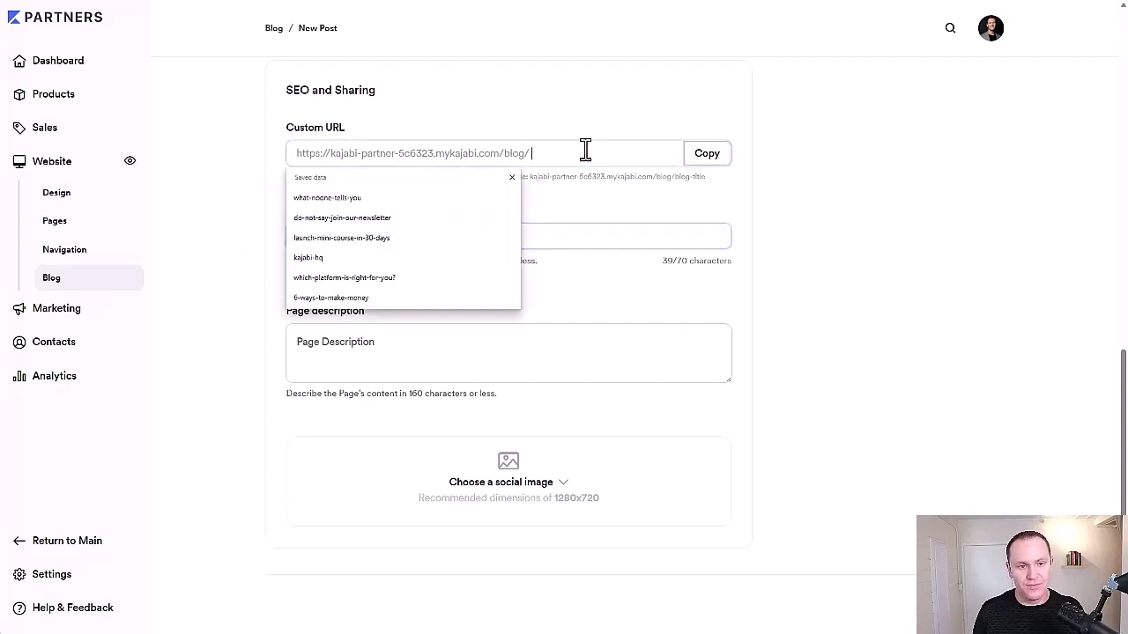
type("sell")
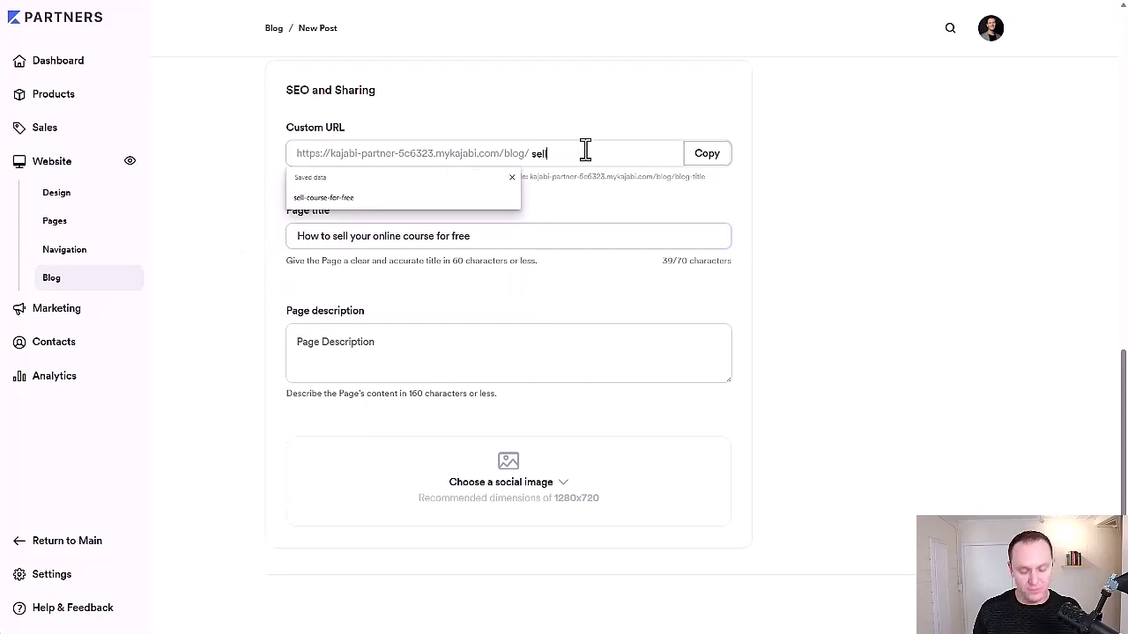
type("-cours")
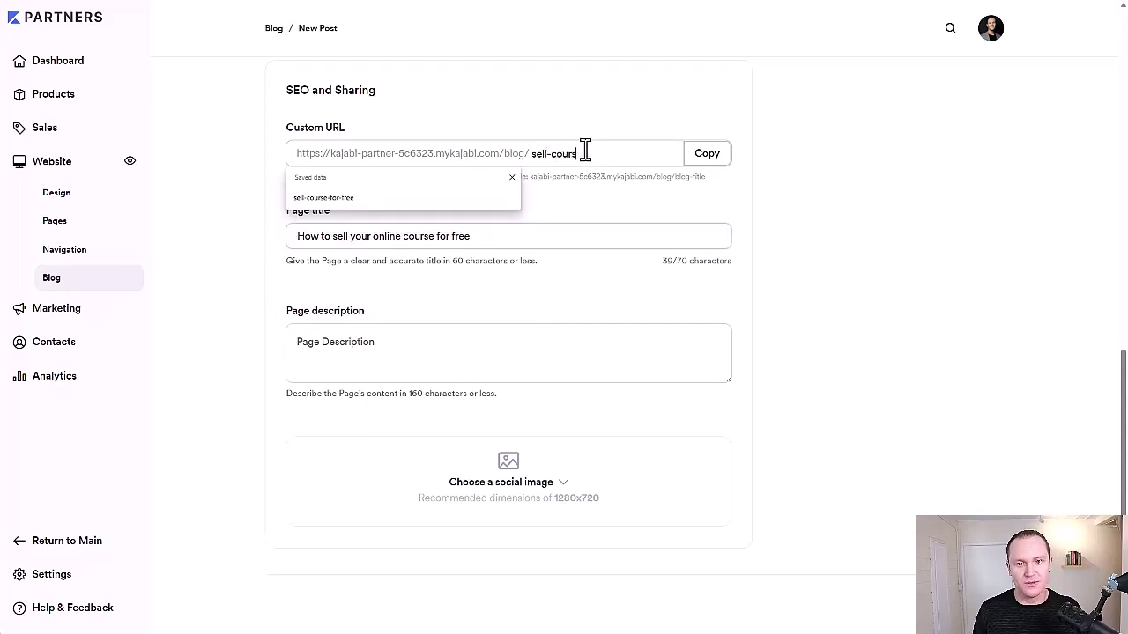
type("e-for-")
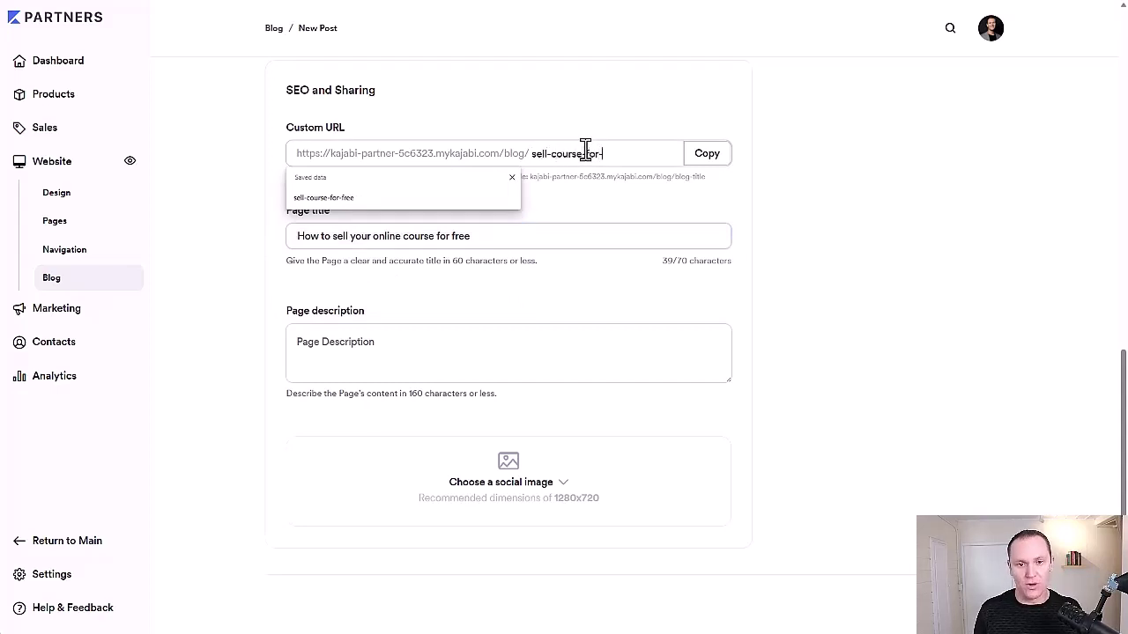
type("free")
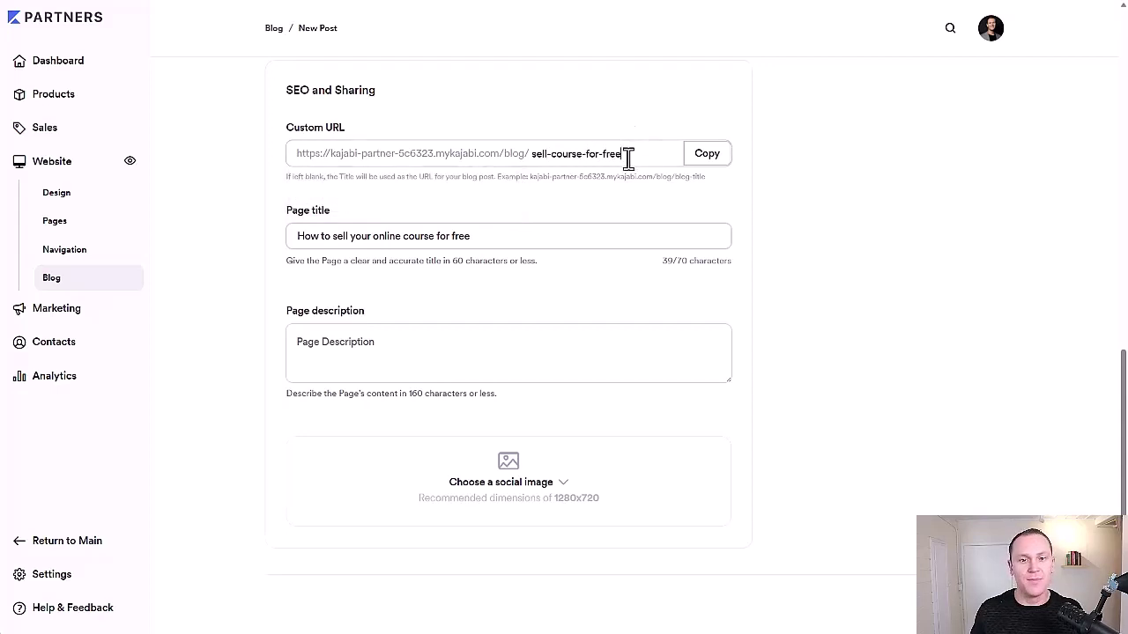
left_click_drag(628, 159, 515, 159)
left_click(620, 84)
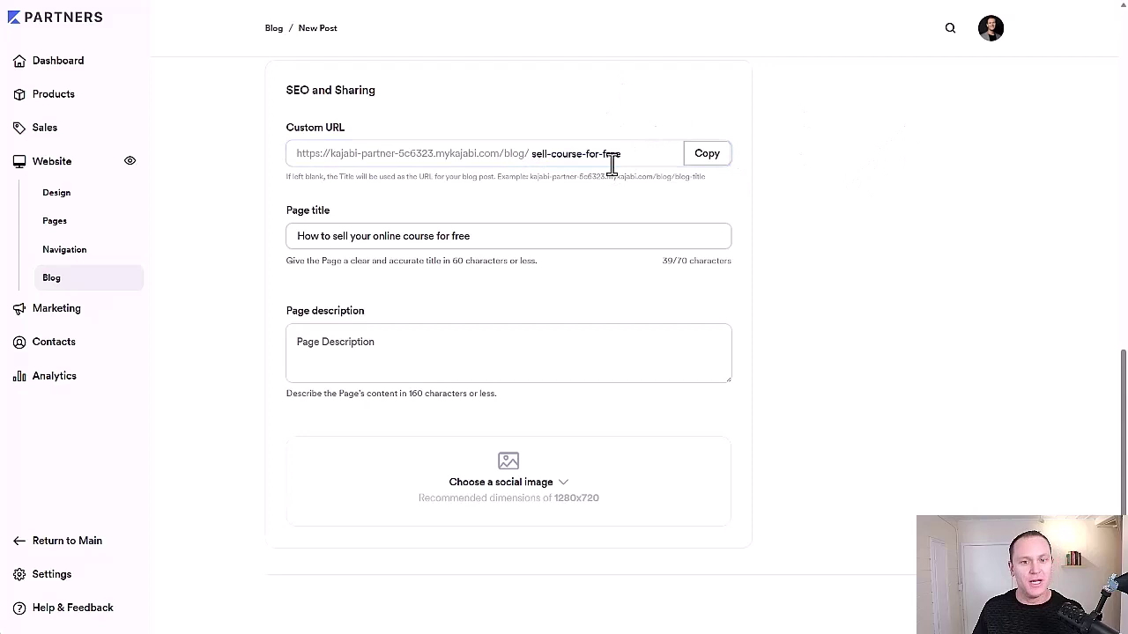
left_click_drag(625, 154, 503, 167)
left_click(540, 110)
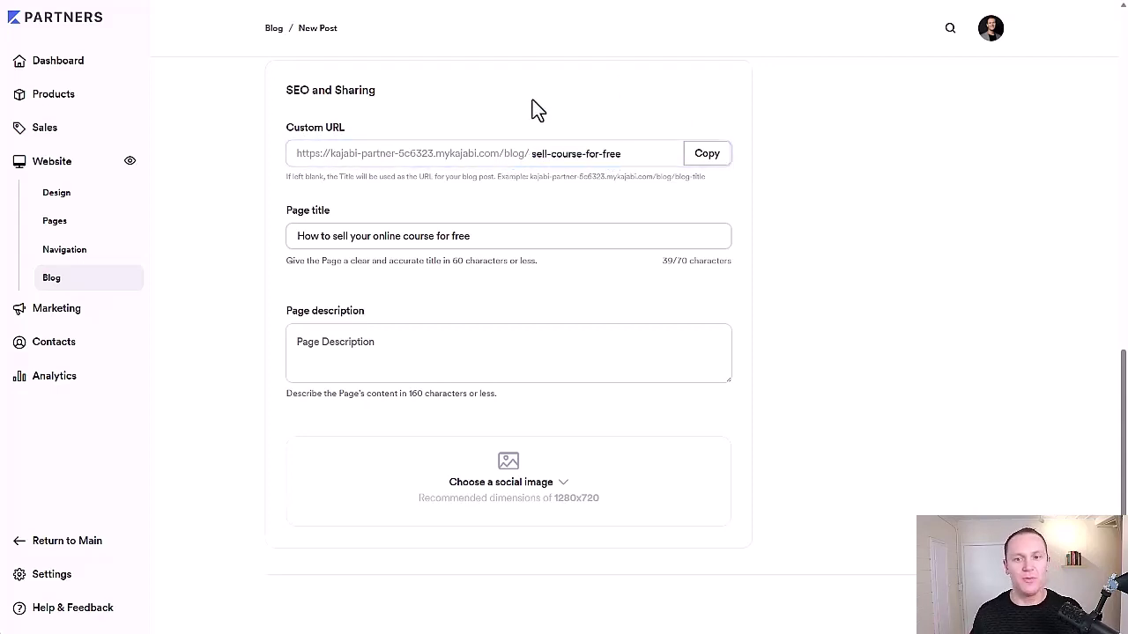
Copy the post's full URL ending in sell-course-for-free, then review the page title's 39/70 character count
left_click(696, 159)
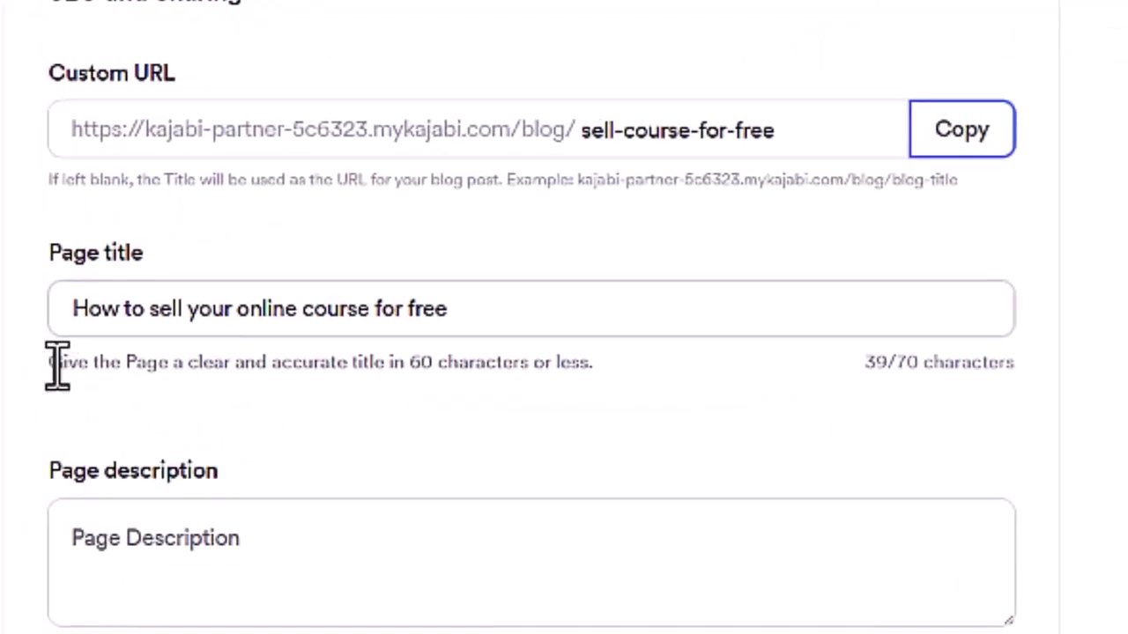
left_click_drag(56, 368, 599, 374)
left_click_drag(862, 366, 1014, 374)
left_click(1018, 372)
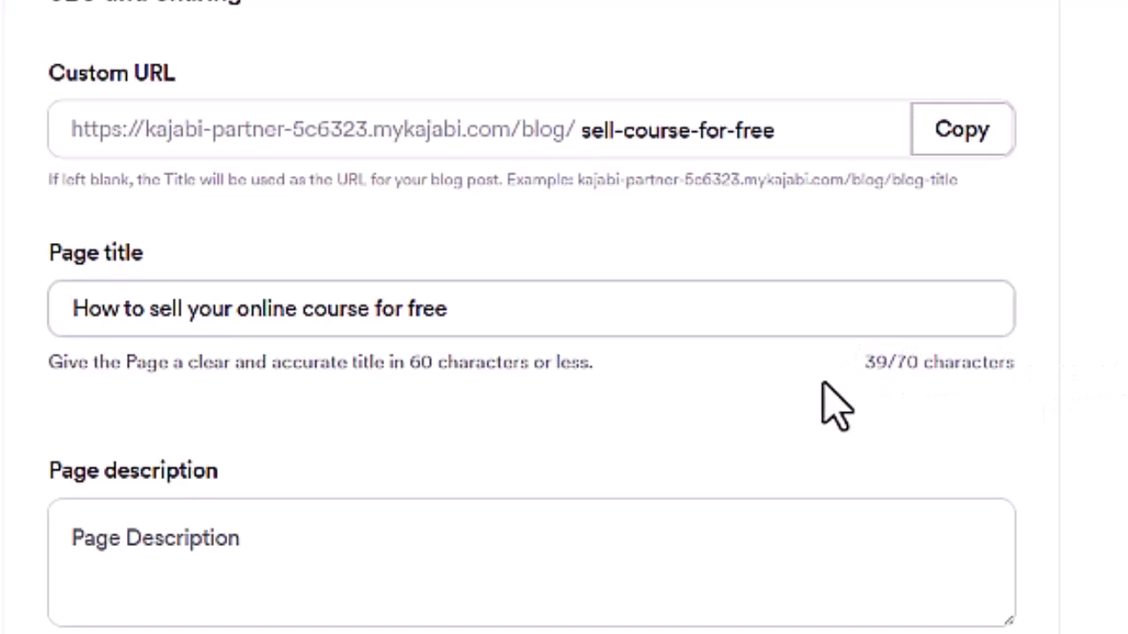
scroll(730, 395, "down", 3)
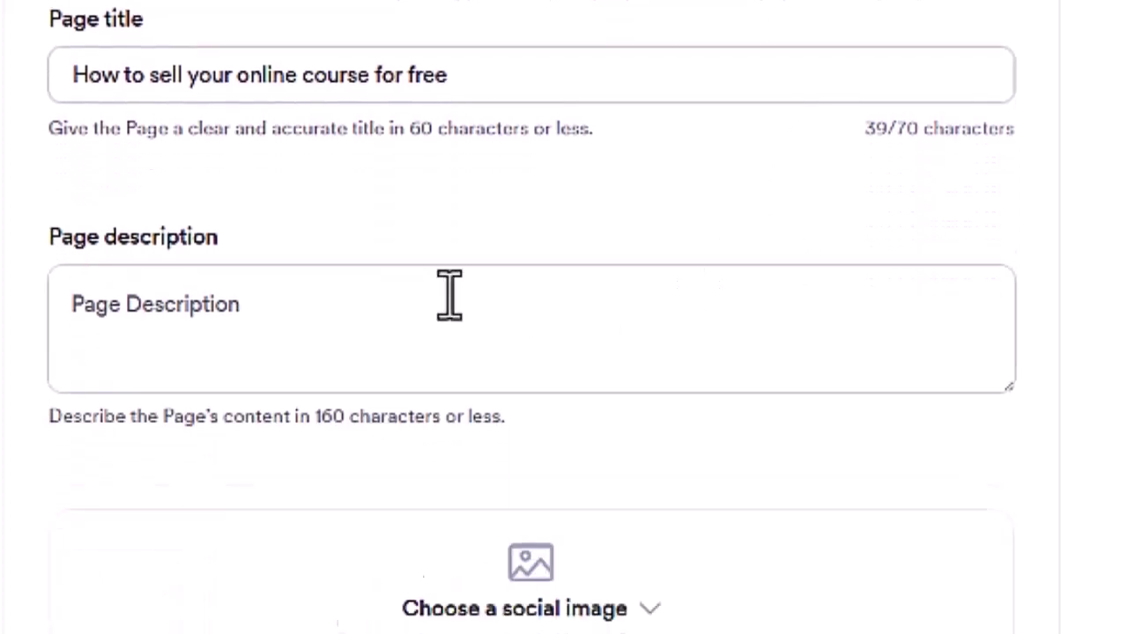
left_click(433, 232)
type("IN this ")
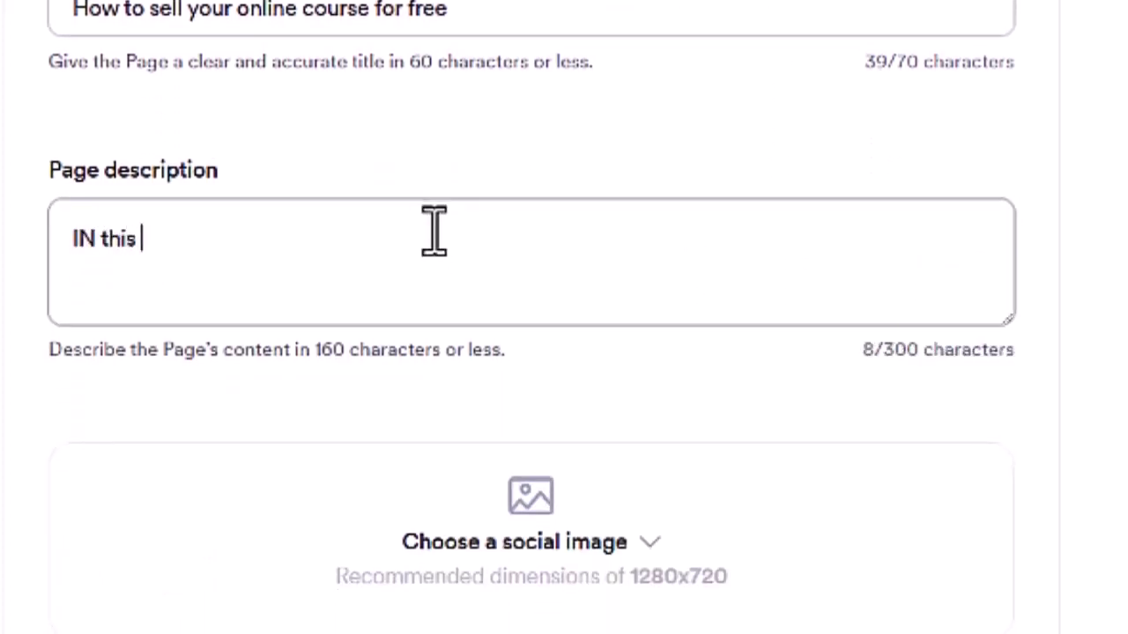
type("article")
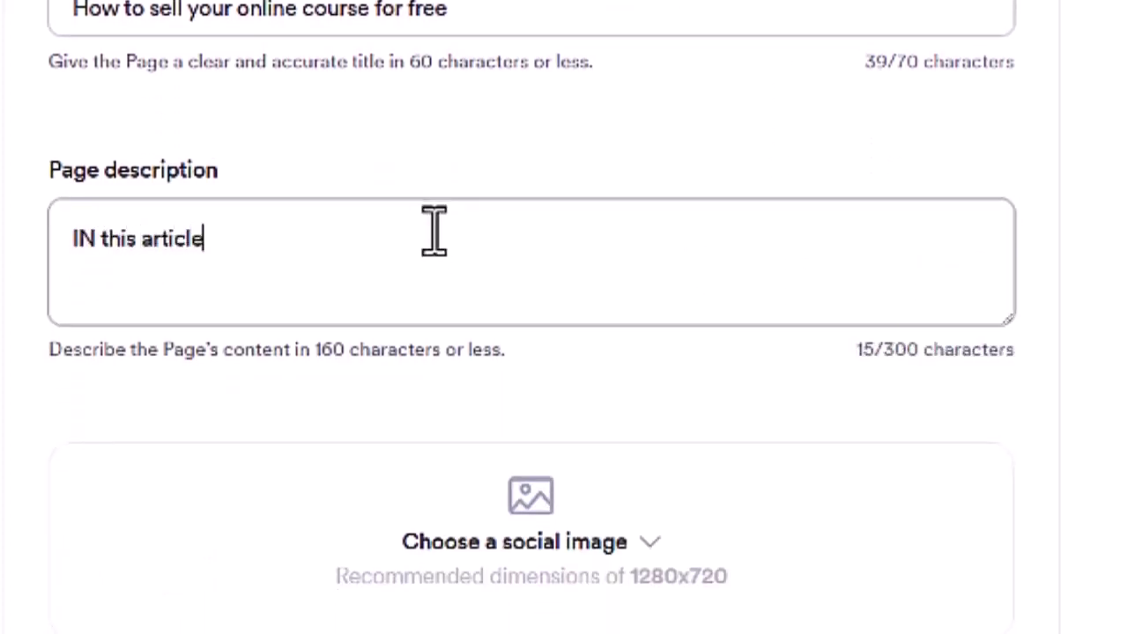
type(" we will...")
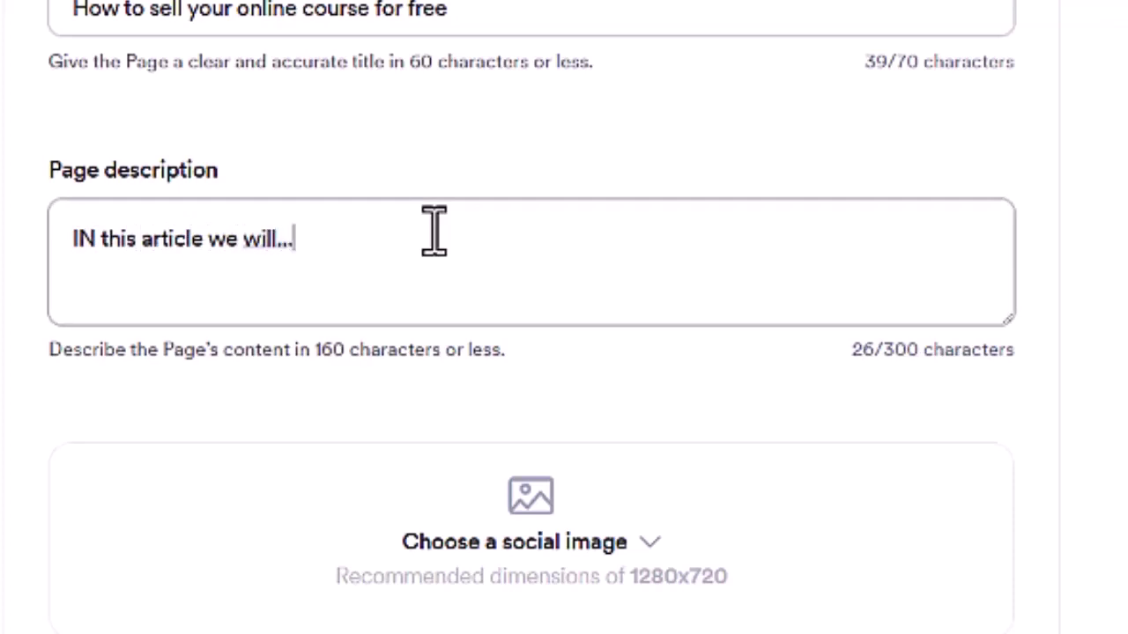
left_click(323, 370)
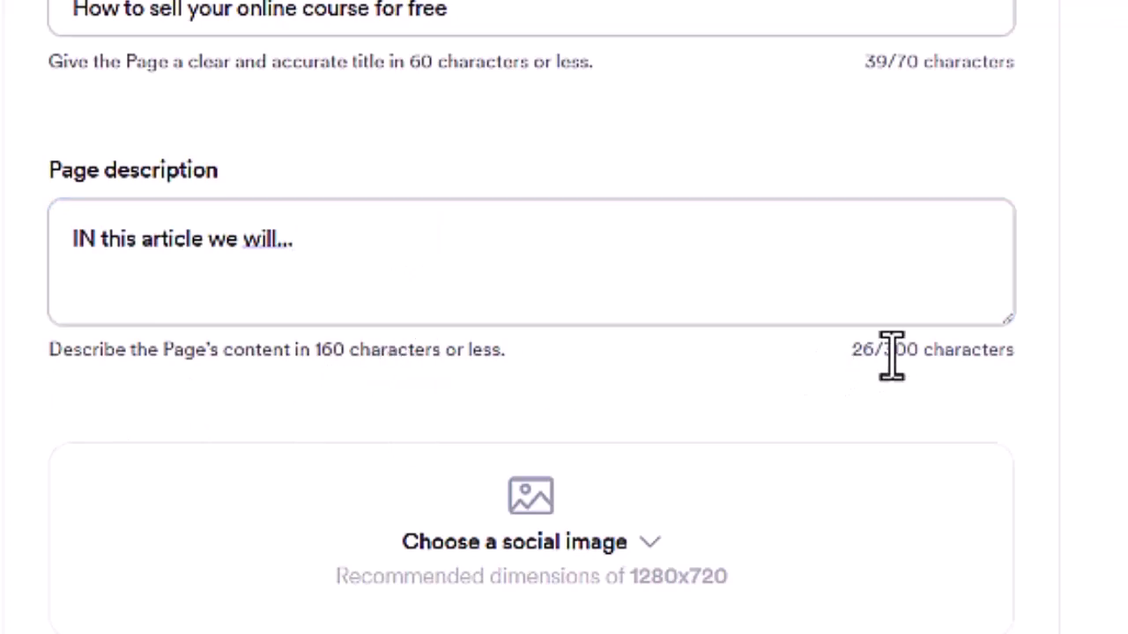
left_click_drag(1015, 352, 831, 365)
left_click(810, 383)
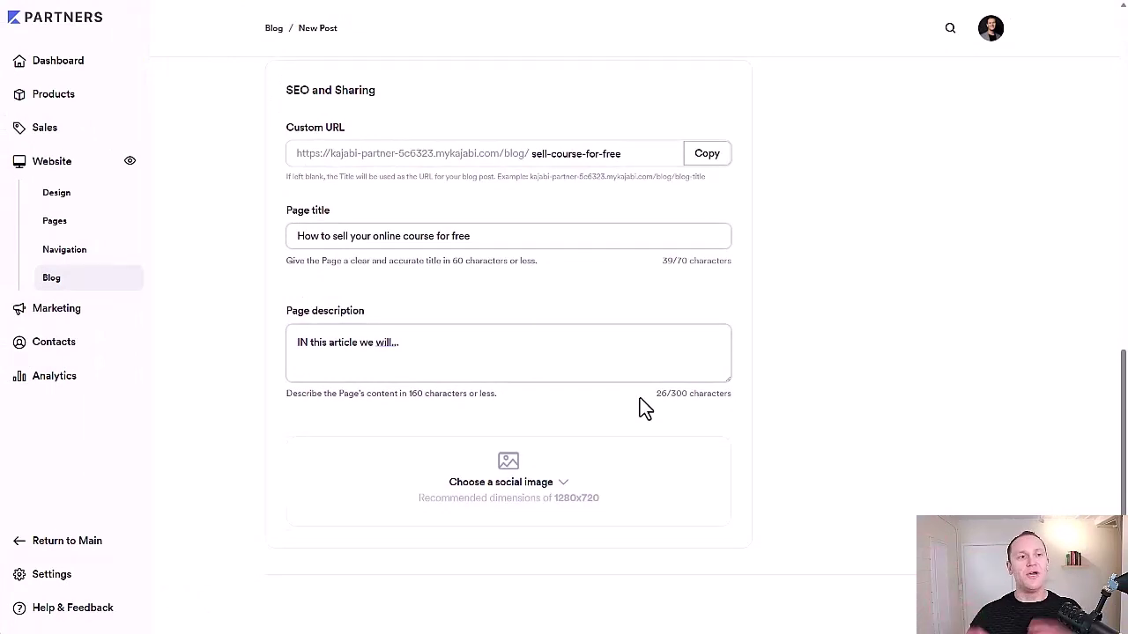
left_click(541, 486)
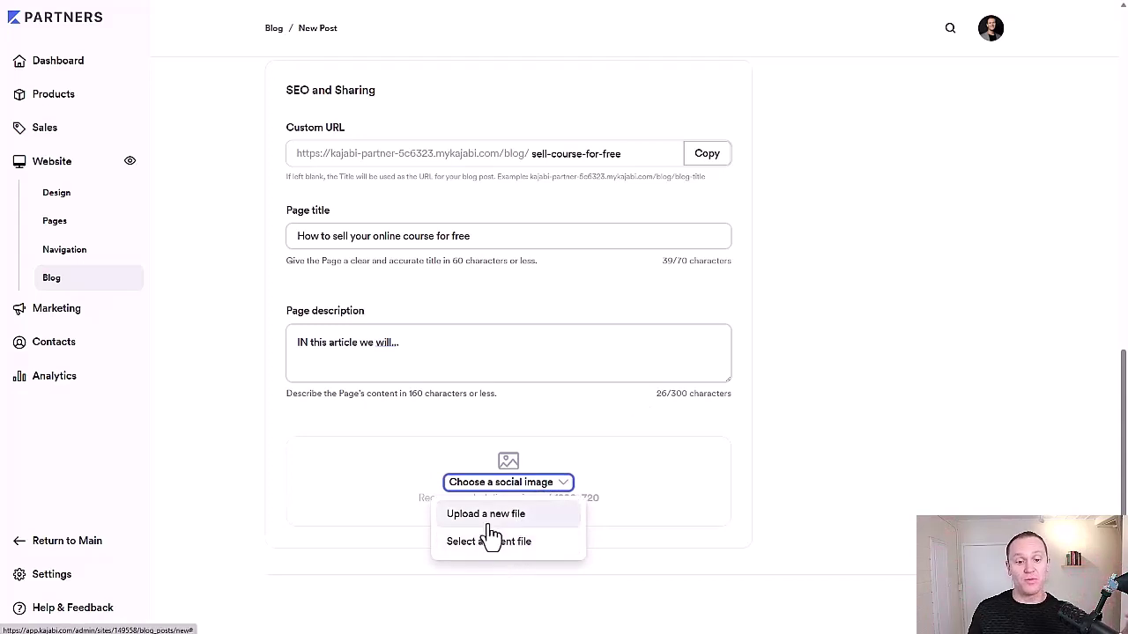
left_click(700, 469)
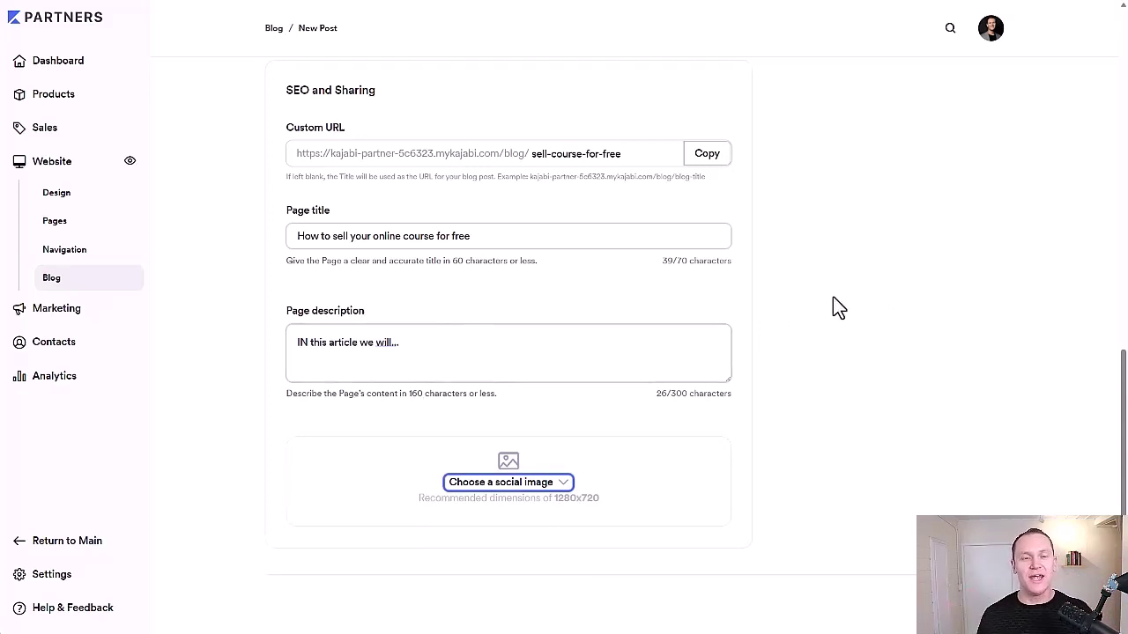
scroll(833, 297, "up", 1)
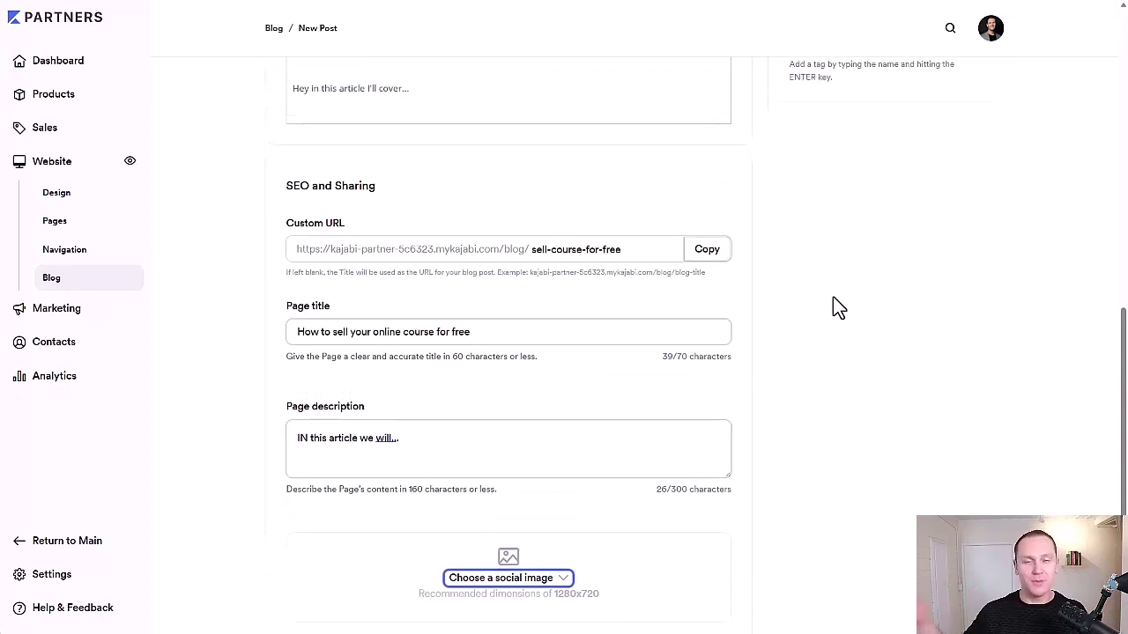
scroll(833, 297, "up", 5)
scroll(823, 297, "down", 2)
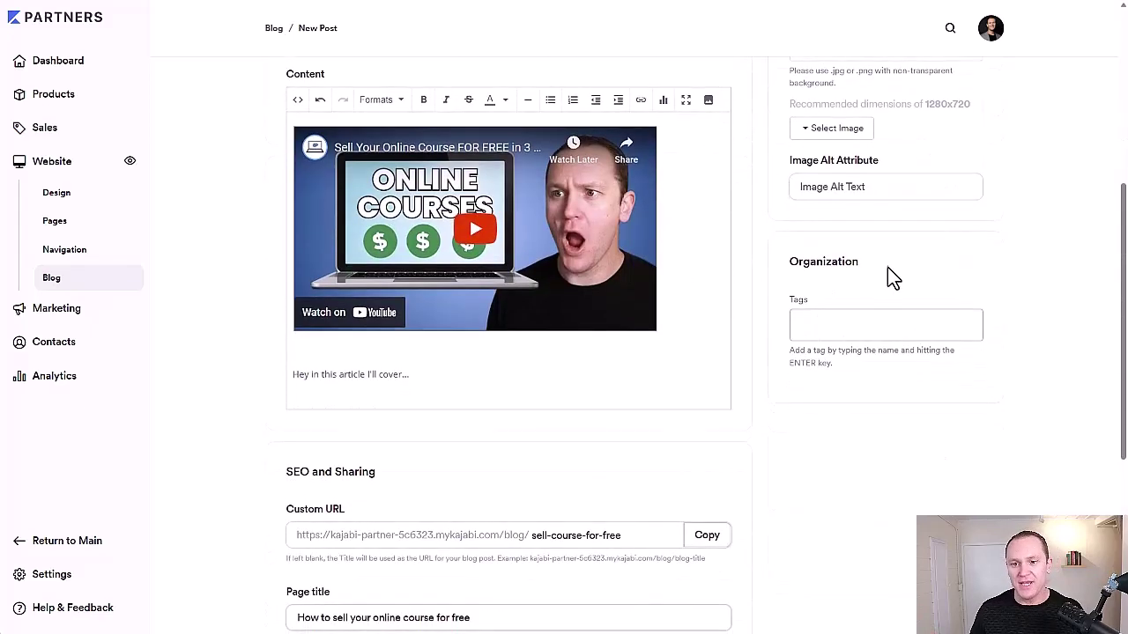
left_click_drag(887, 267, 789, 263)
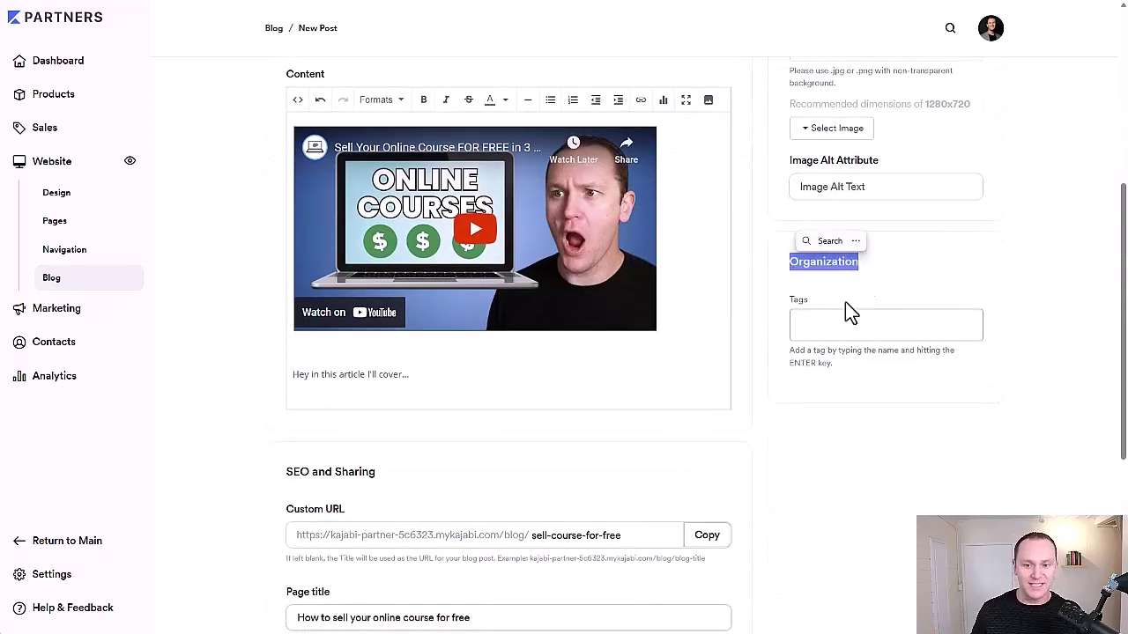
left_click(838, 324)
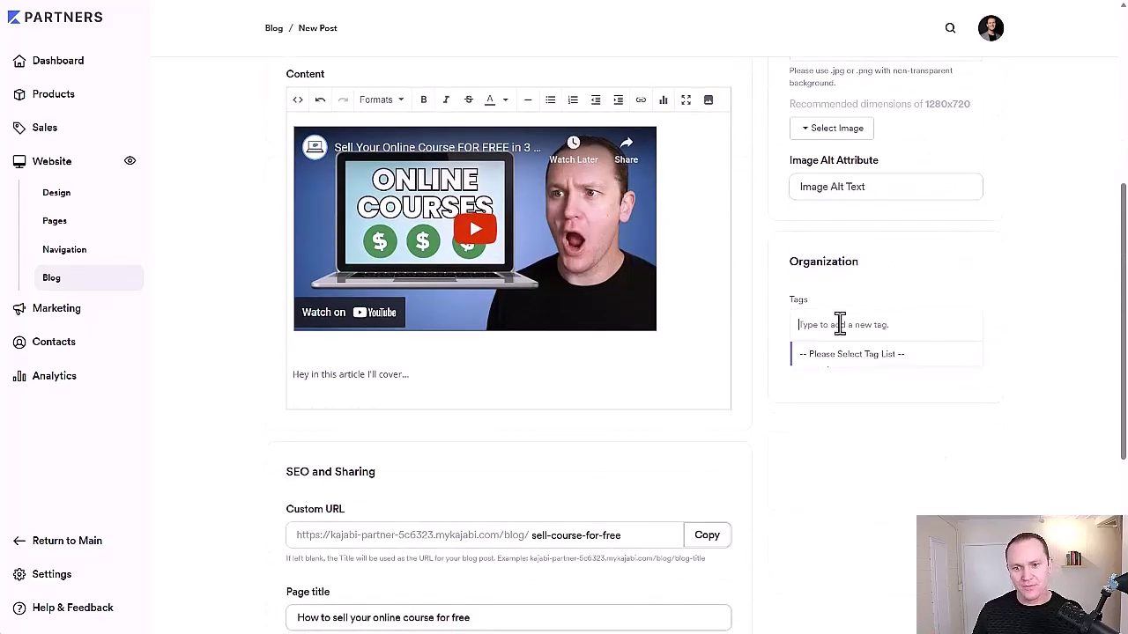
left_click(897, 292)
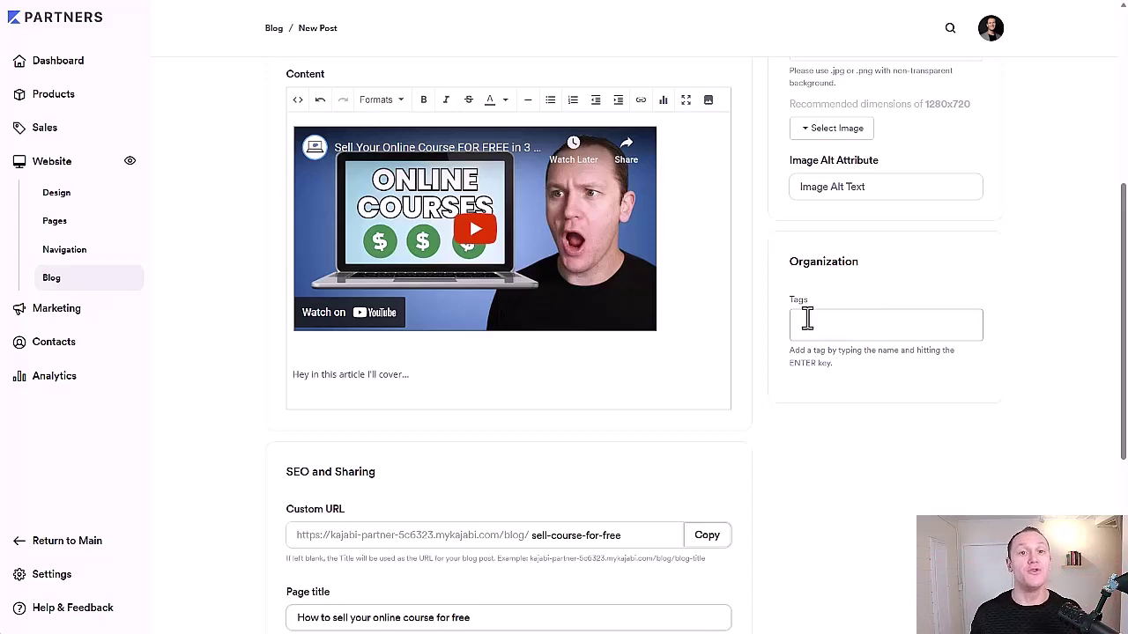
scroll(900, 225, "up", 2)
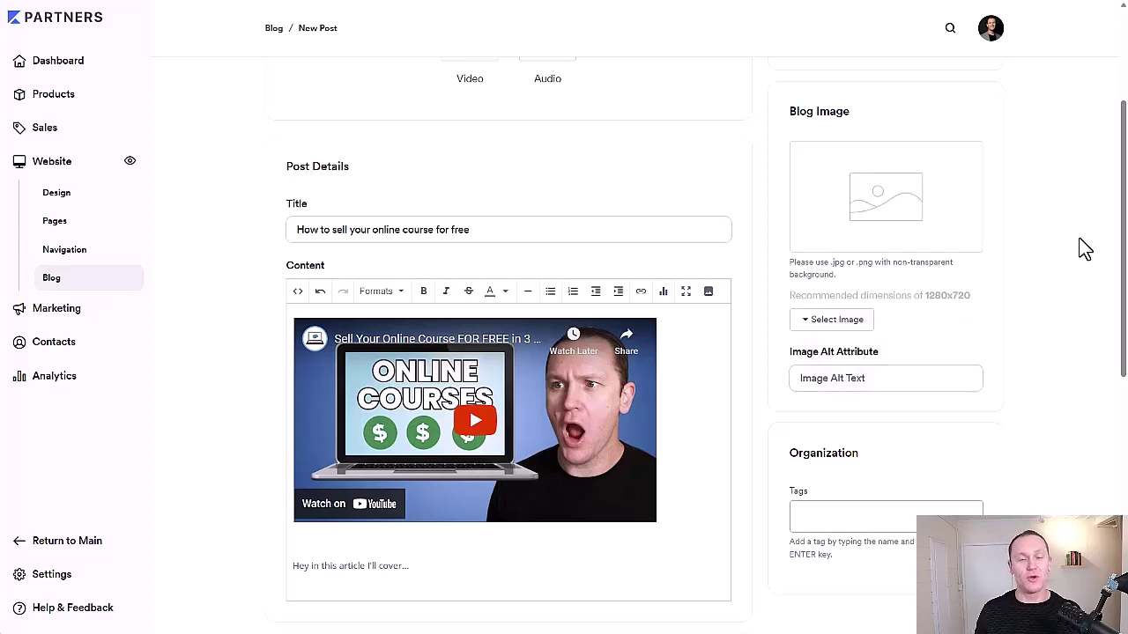
left_click(933, 380)
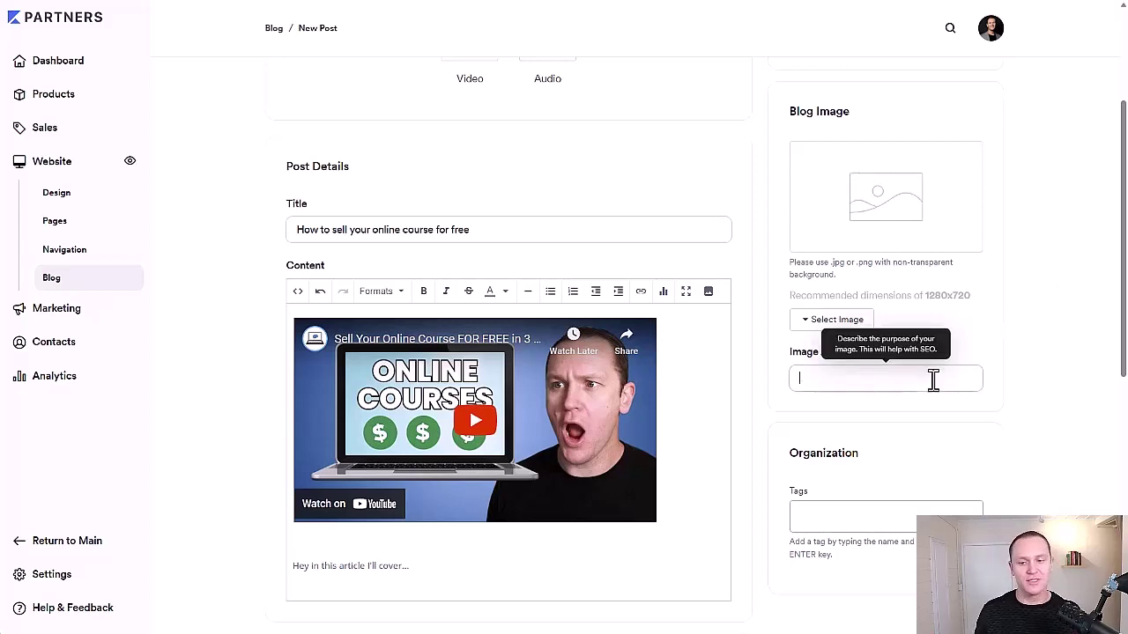
left_click(1048, 319)
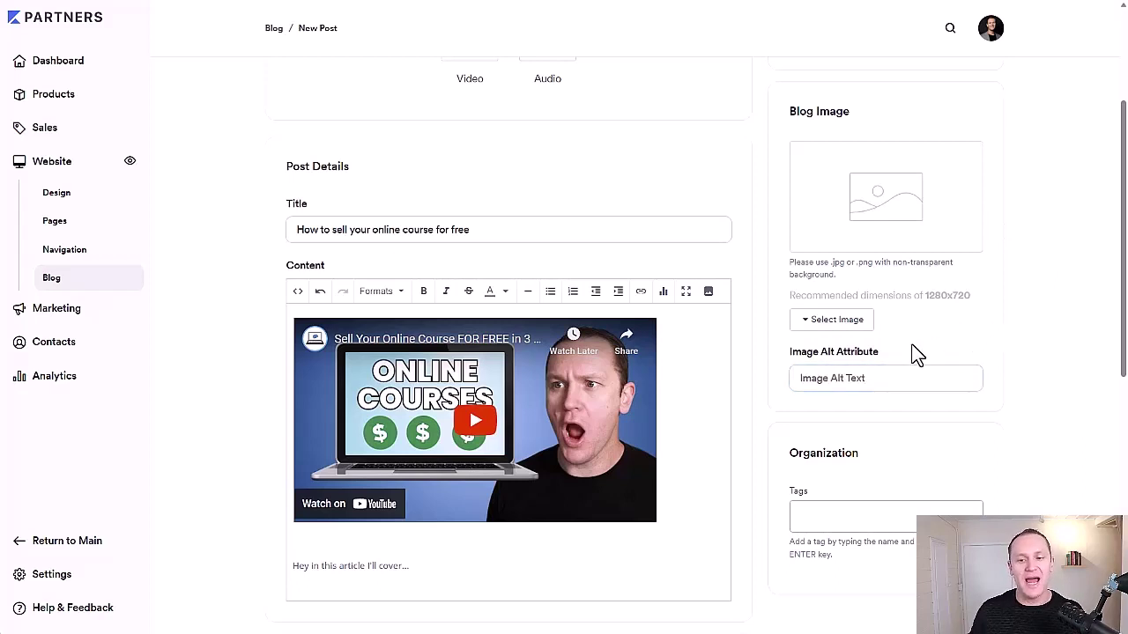
left_click(893, 377)
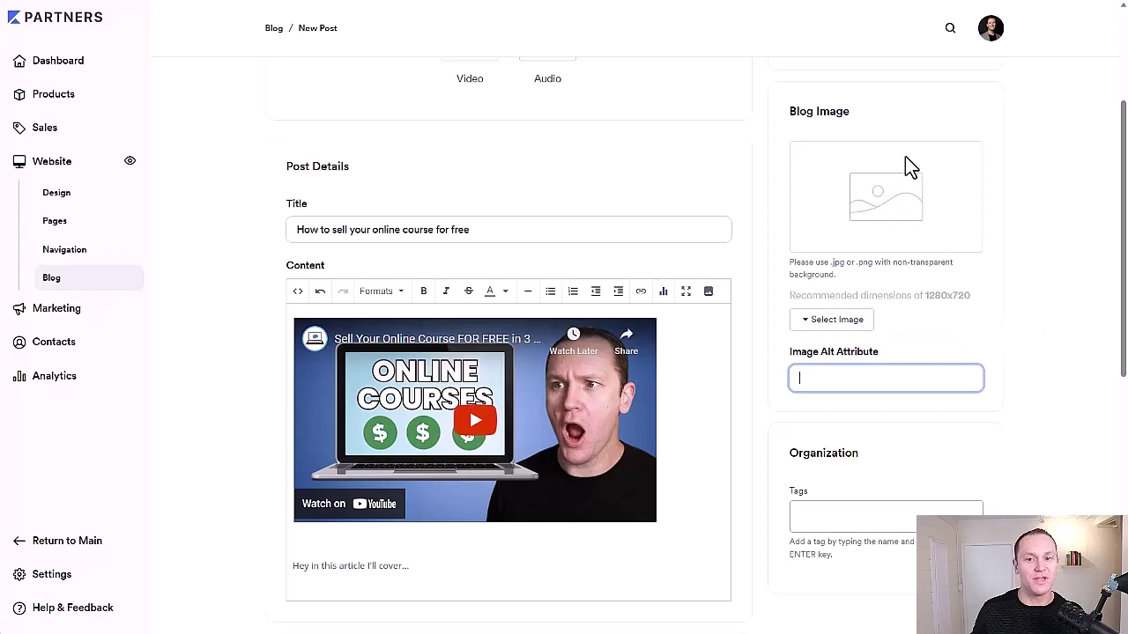
left_click(1026, 221)
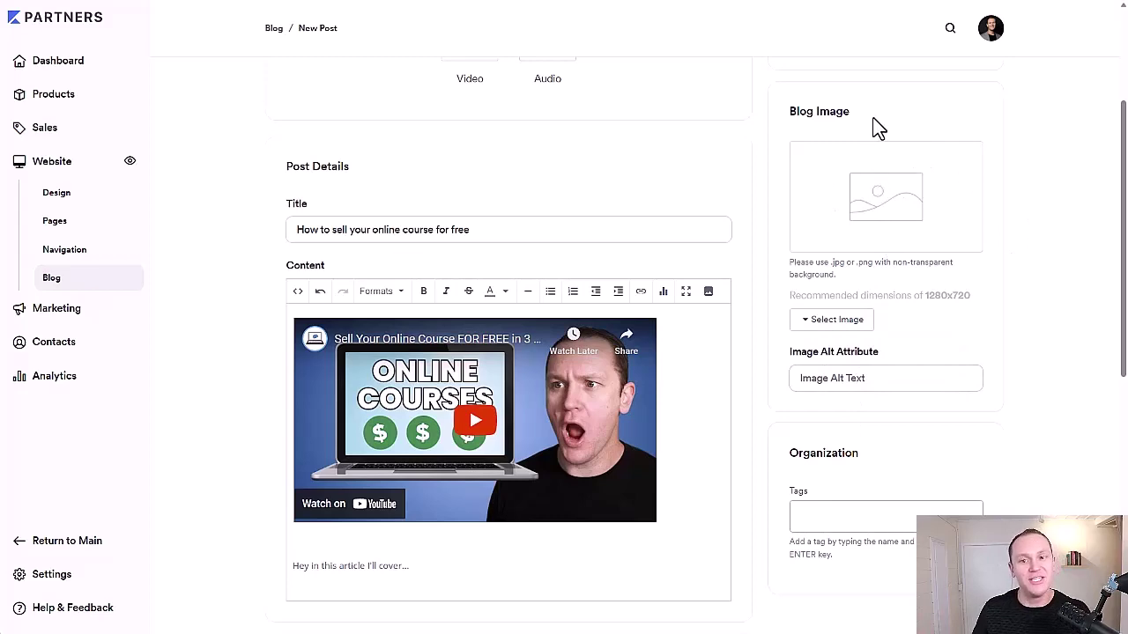
left_click_drag(874, 123, 794, 125)
left_click(793, 130)
scroll(541, 221, "down", 3)
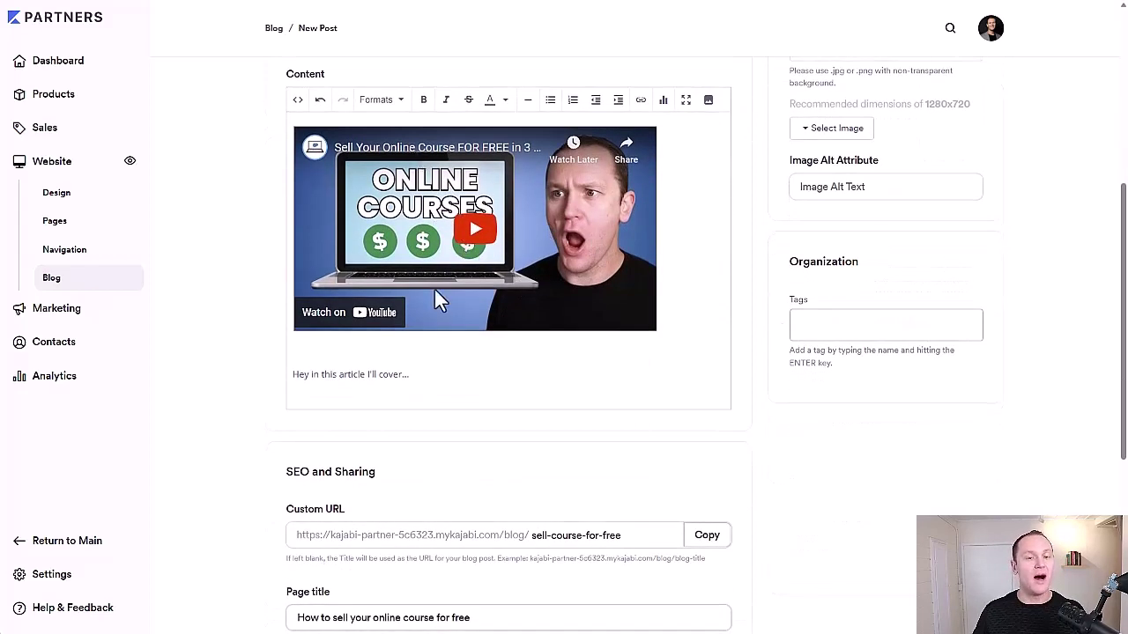
Save the blog post with its visibility set to Published
scroll(454, 303, "up", 5)
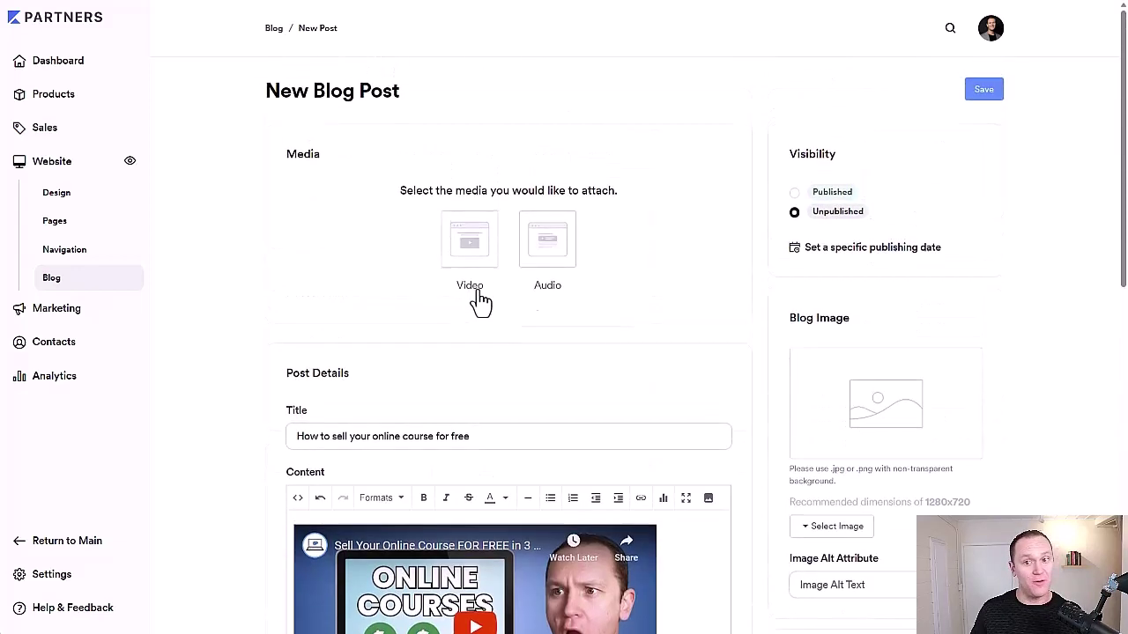
left_click(984, 92)
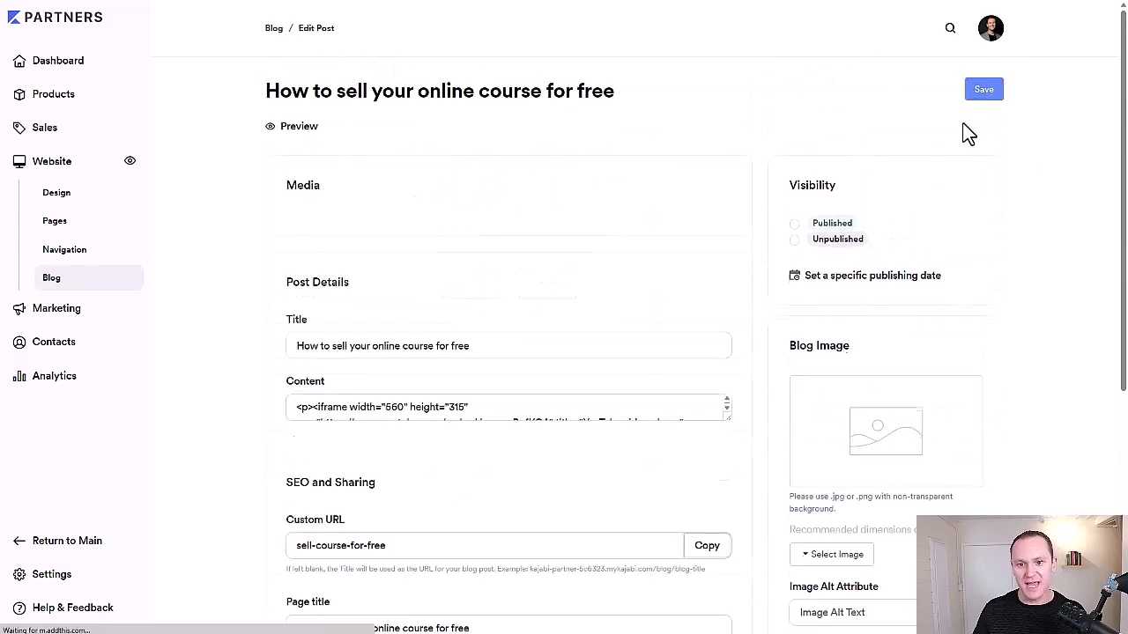
left_click(794, 224)
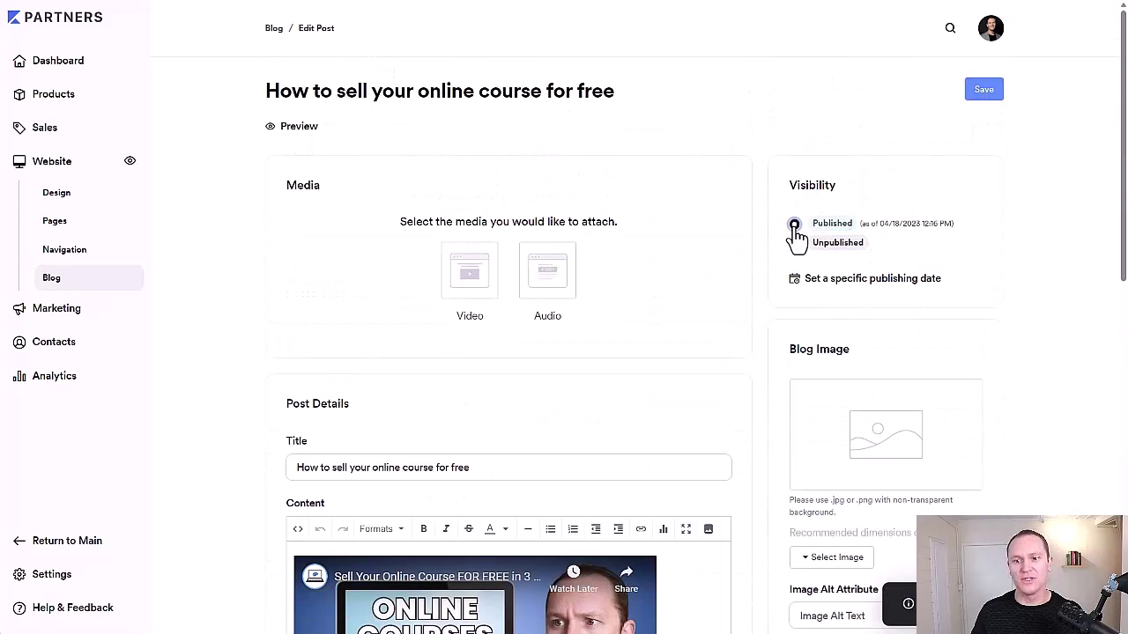
left_click(981, 90)
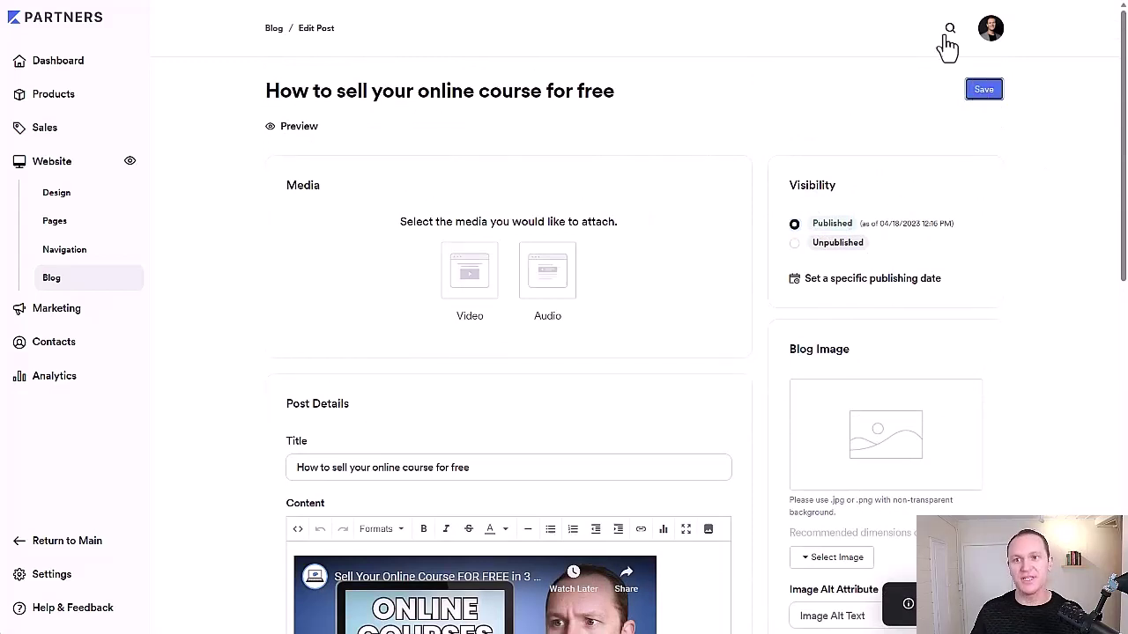
Preview the post in a new tab and play, pause, and rewind the embedded YouTube video
right_click(284, 126)
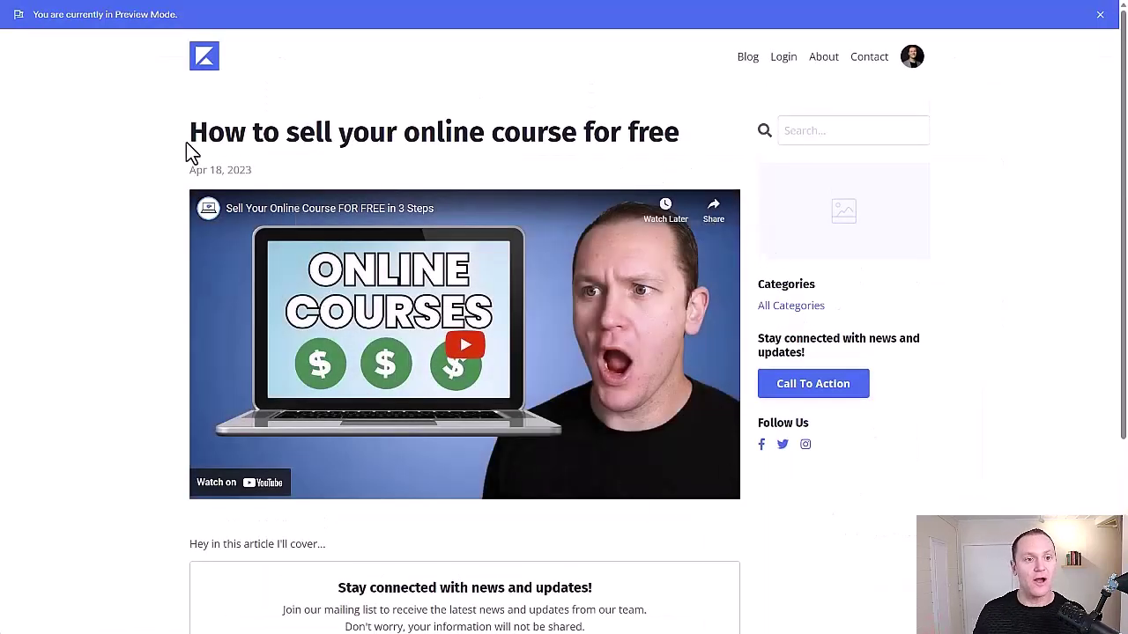
left_click_drag(192, 148, 712, 152)
left_click(712, 151)
scroll(710, 156, "down", 1)
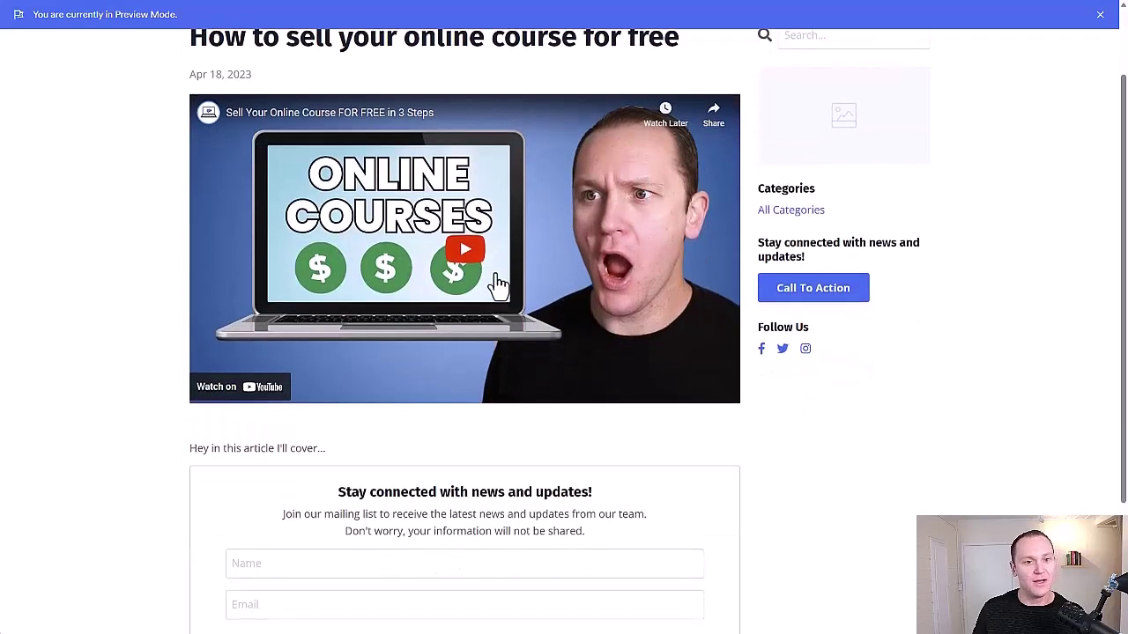
left_click(465, 256)
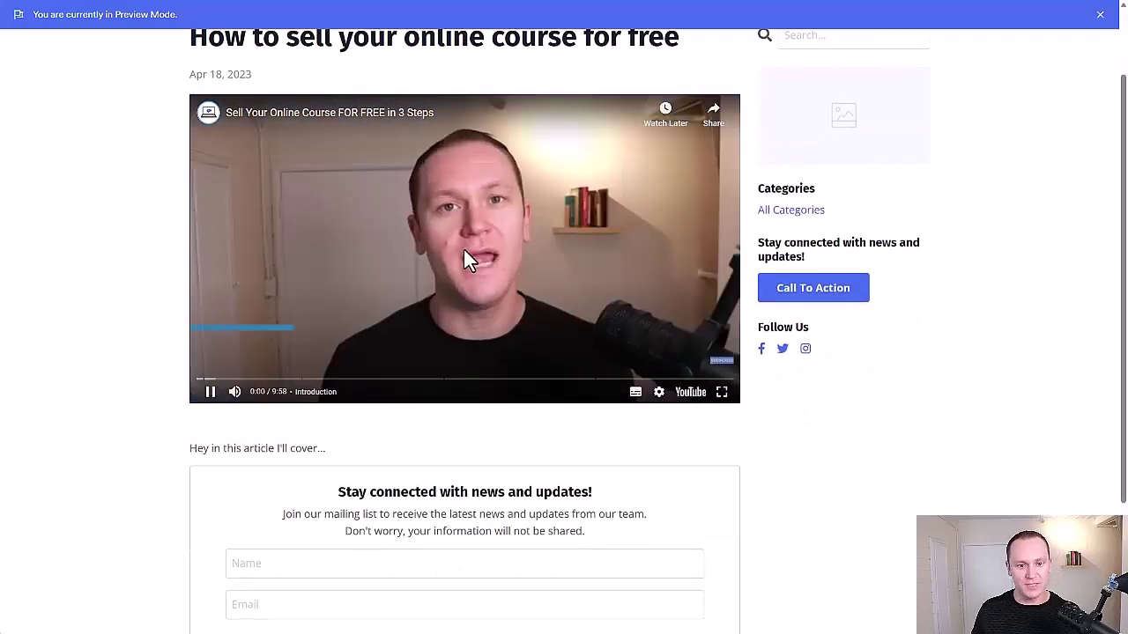
left_click(210, 391)
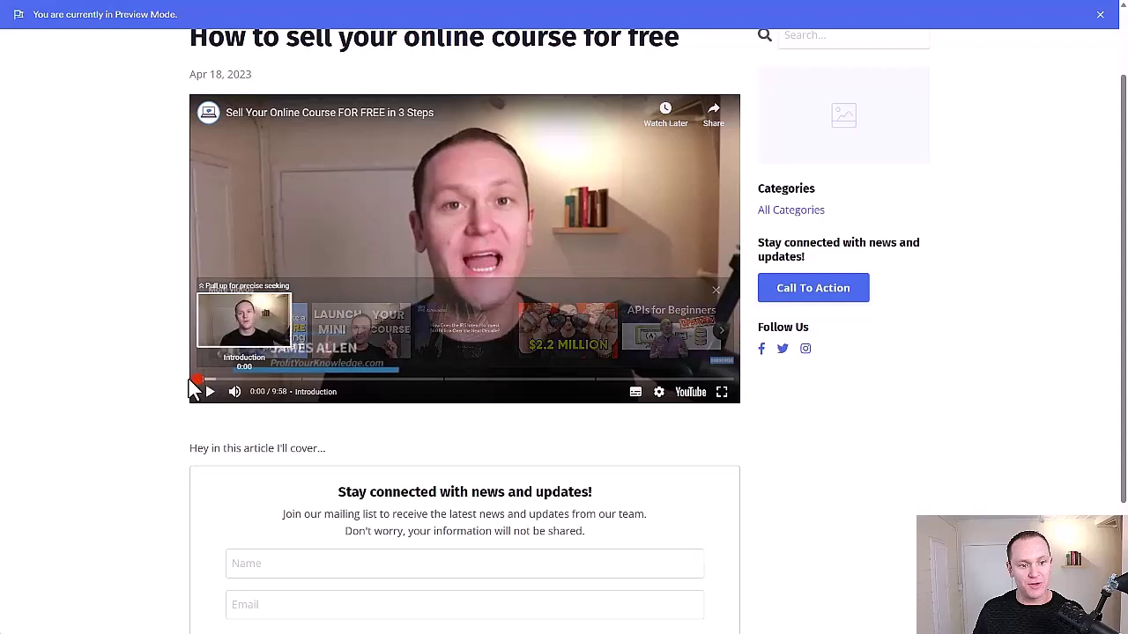
left_click(195, 379)
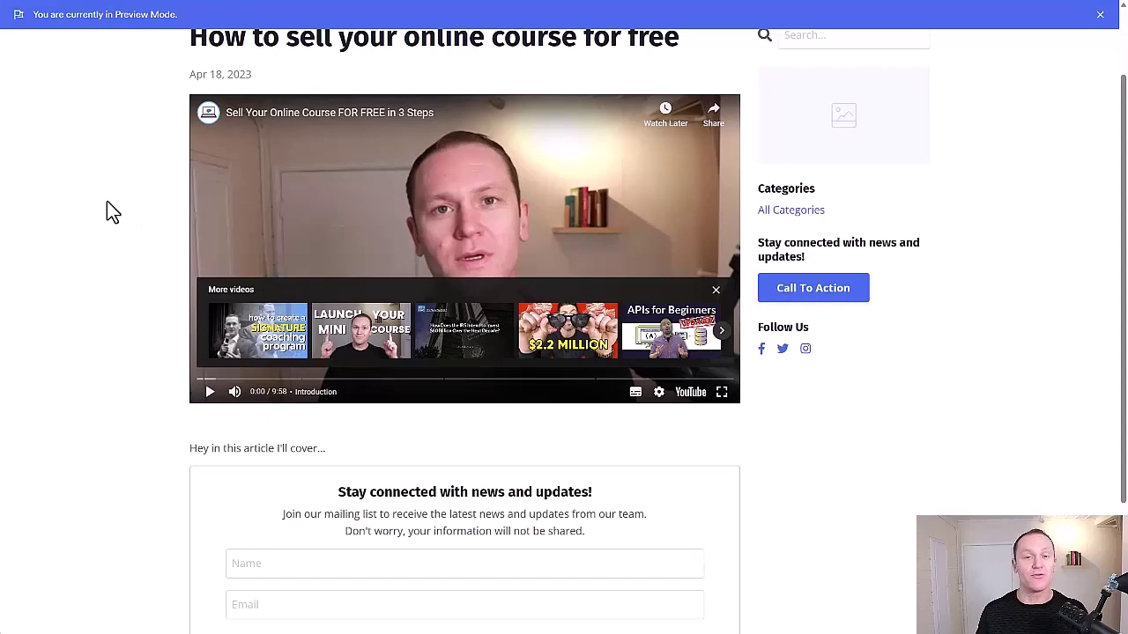
scroll(107, 211, "up", 1)
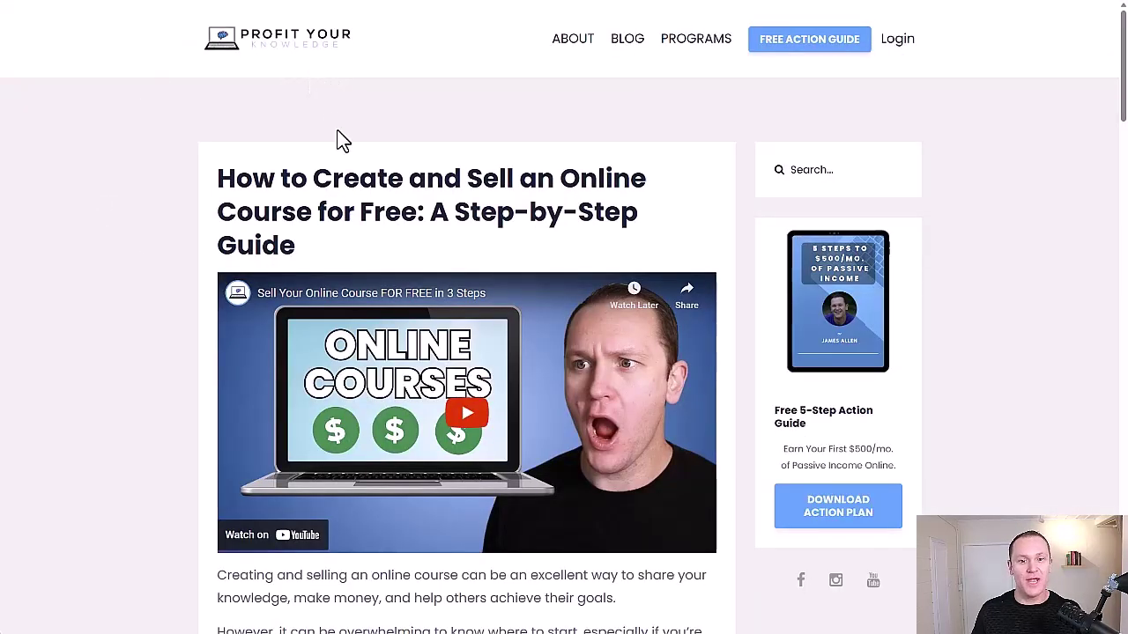
Look over the live article title and preview the action guide email opt-in form
scroll(414, 291, "down", 1)
left_click_drag(327, 144, 201, 100)
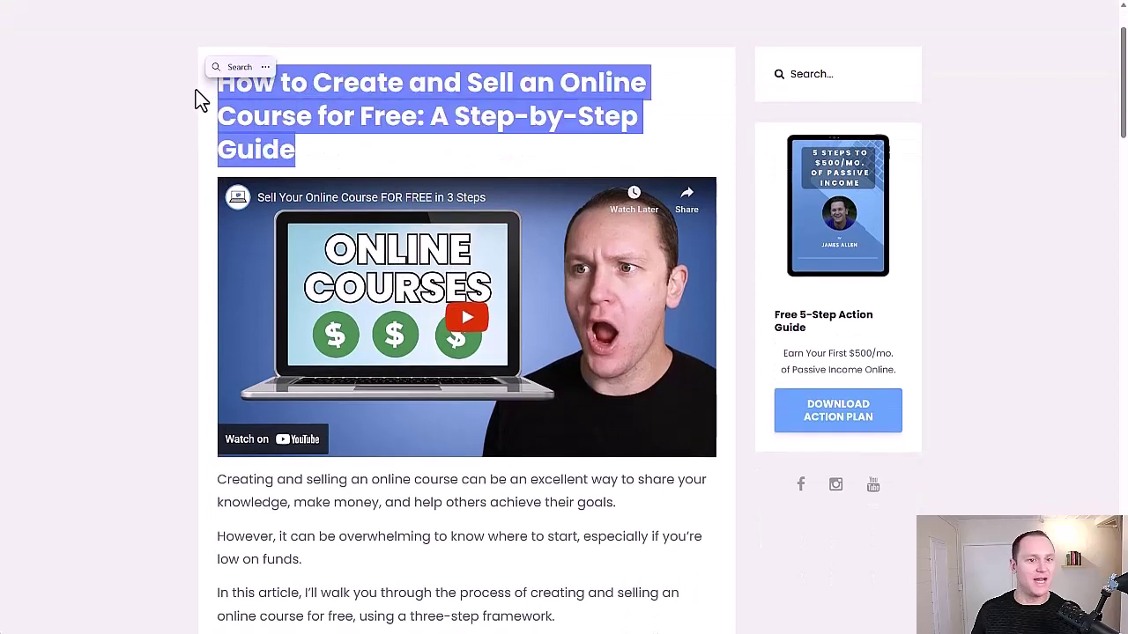
left_click(499, 163)
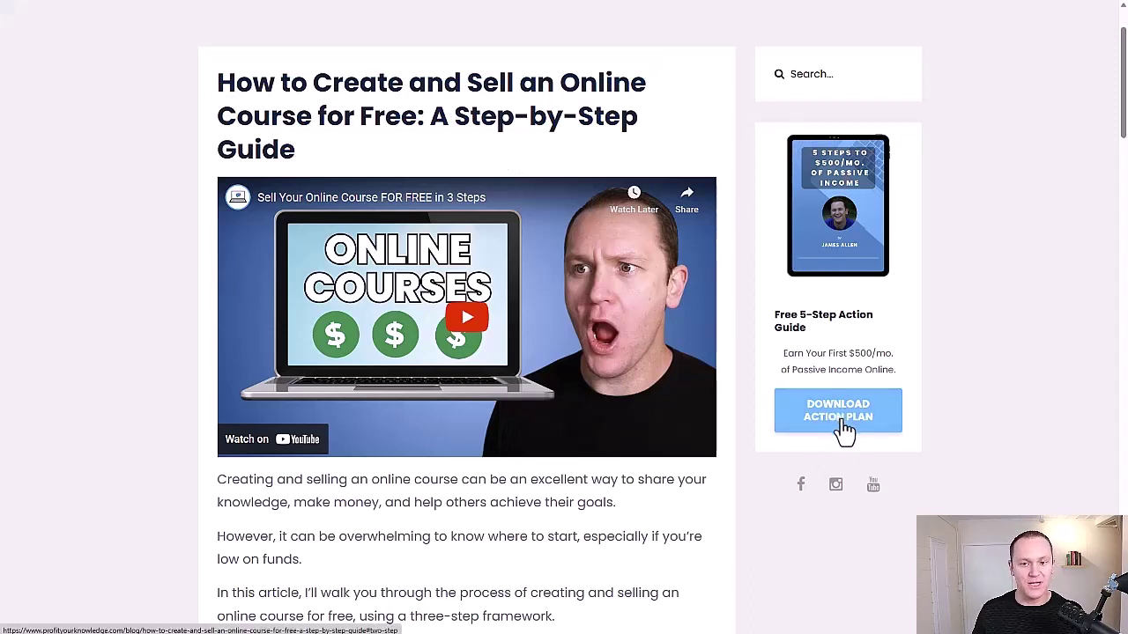
left_click(804, 424)
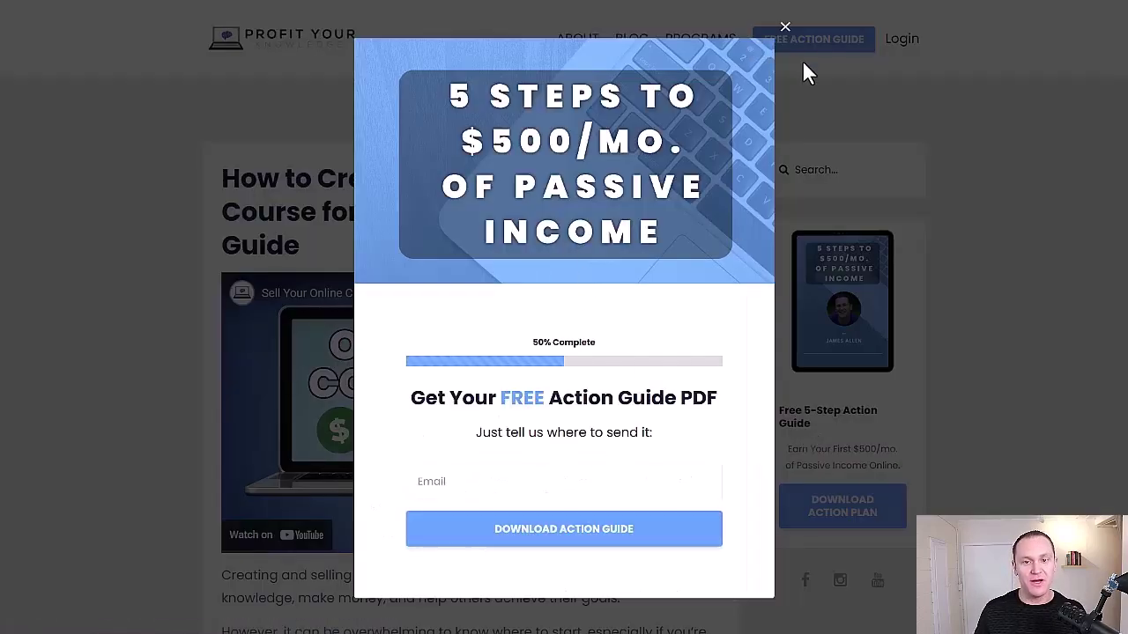
left_click(783, 34)
Read down to the 'Start Building Your Online Business' footer opt-in, then jump back to the top
scroll(823, 189, "down", 10)
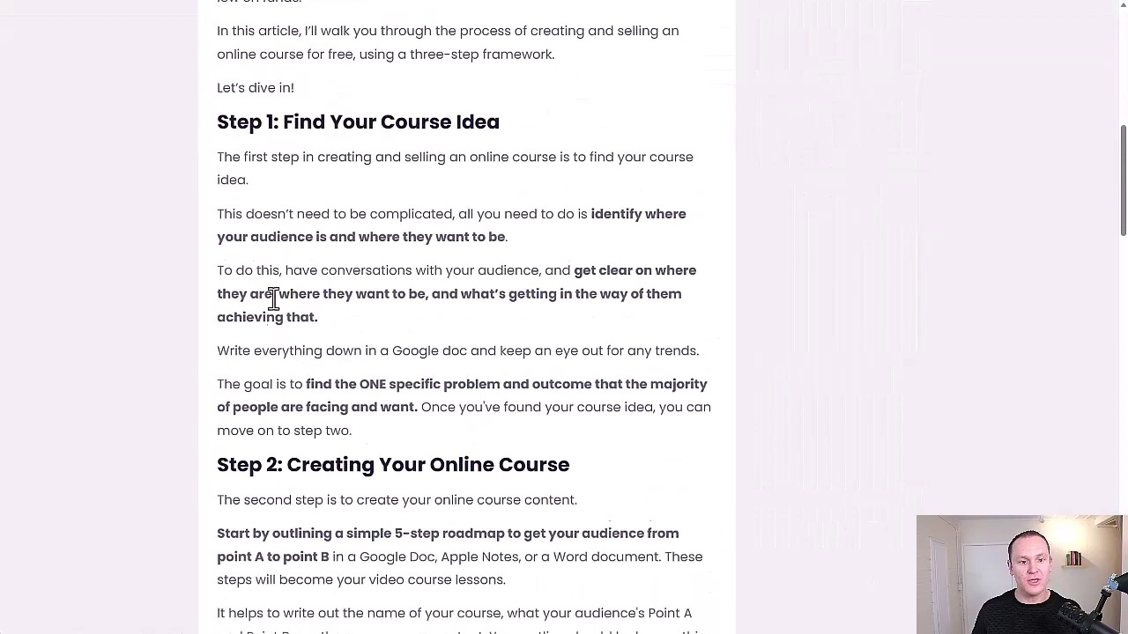
scroll(263, 201, "down", 20)
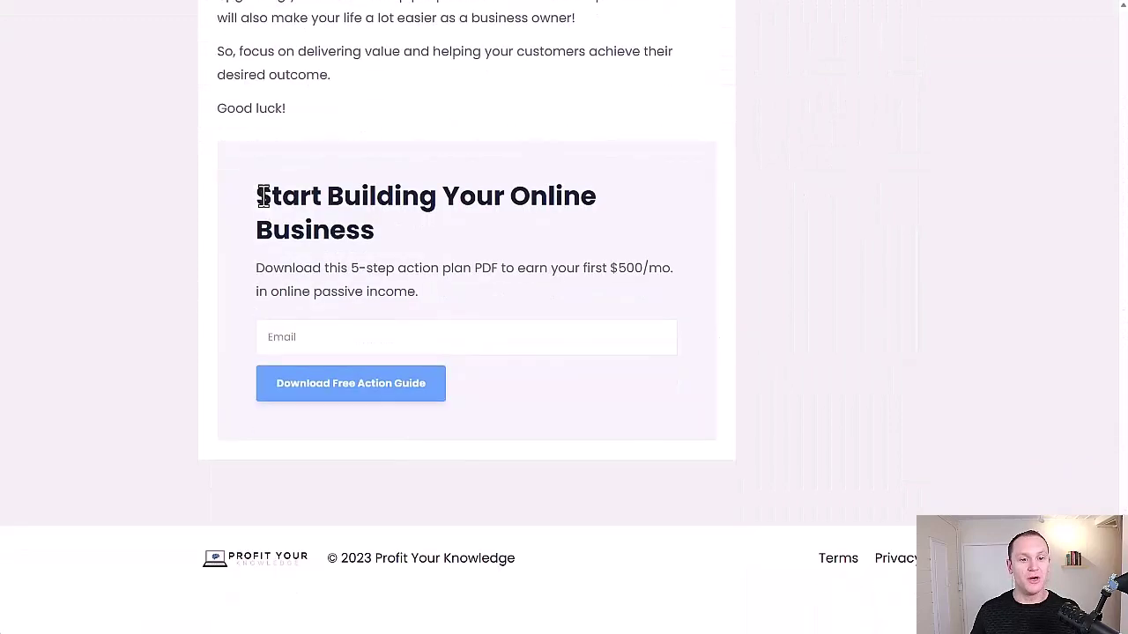
left_click_drag(377, 211, 397, 252)
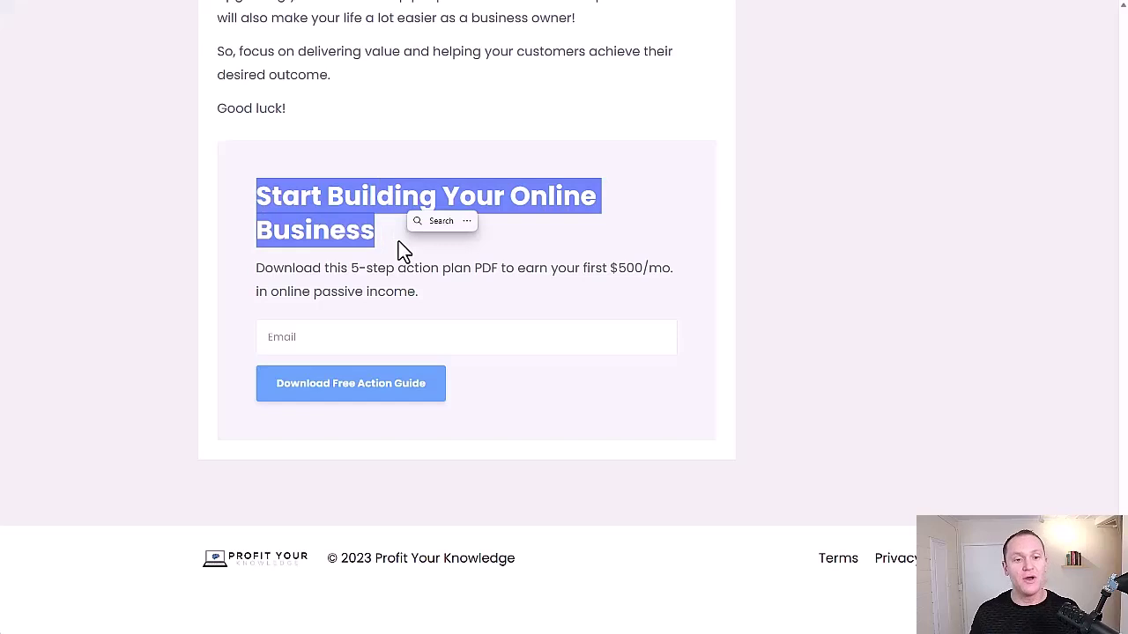
left_click(397, 247)
left_click_drag(398, 252, 169, 207)
left_click(201, 257)
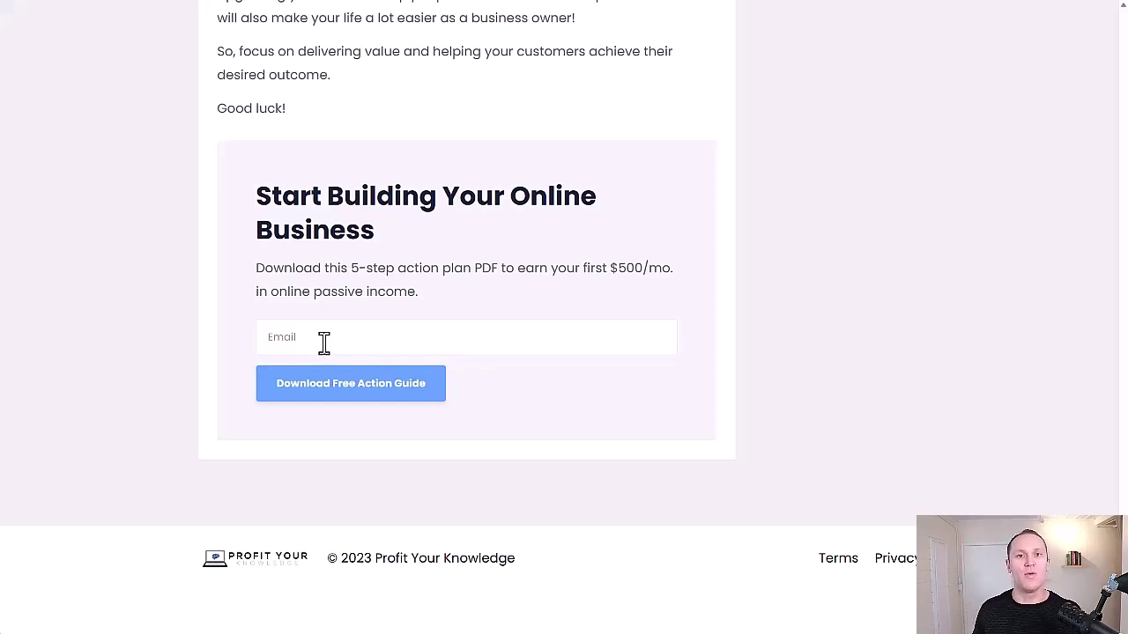
left_click_drag(643, 300, 252, 264)
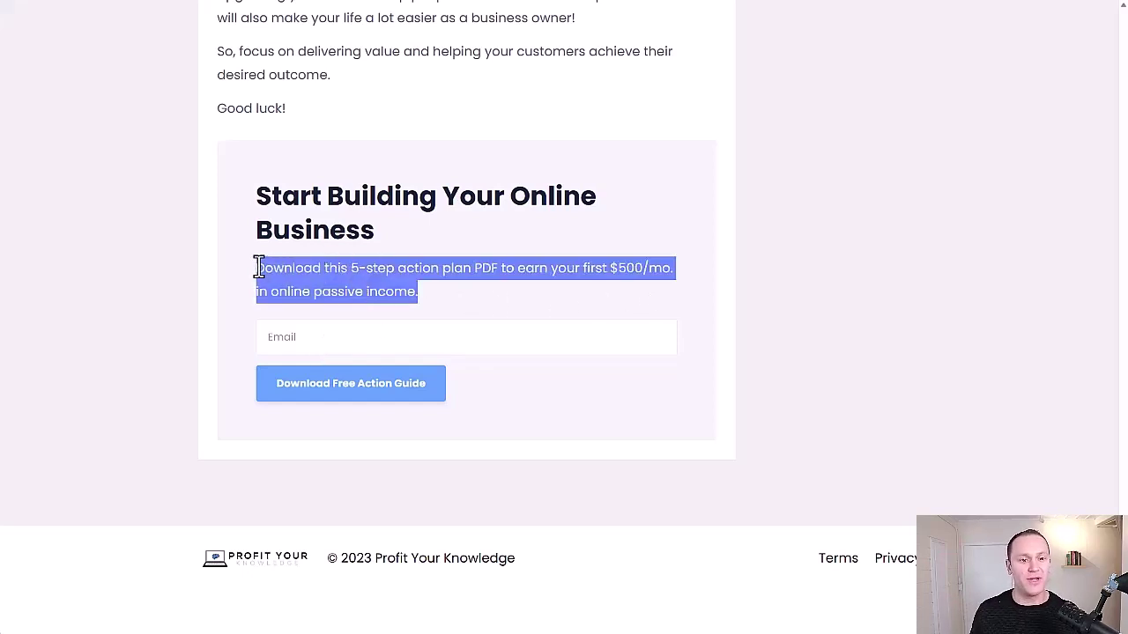
left_click(252, 262)
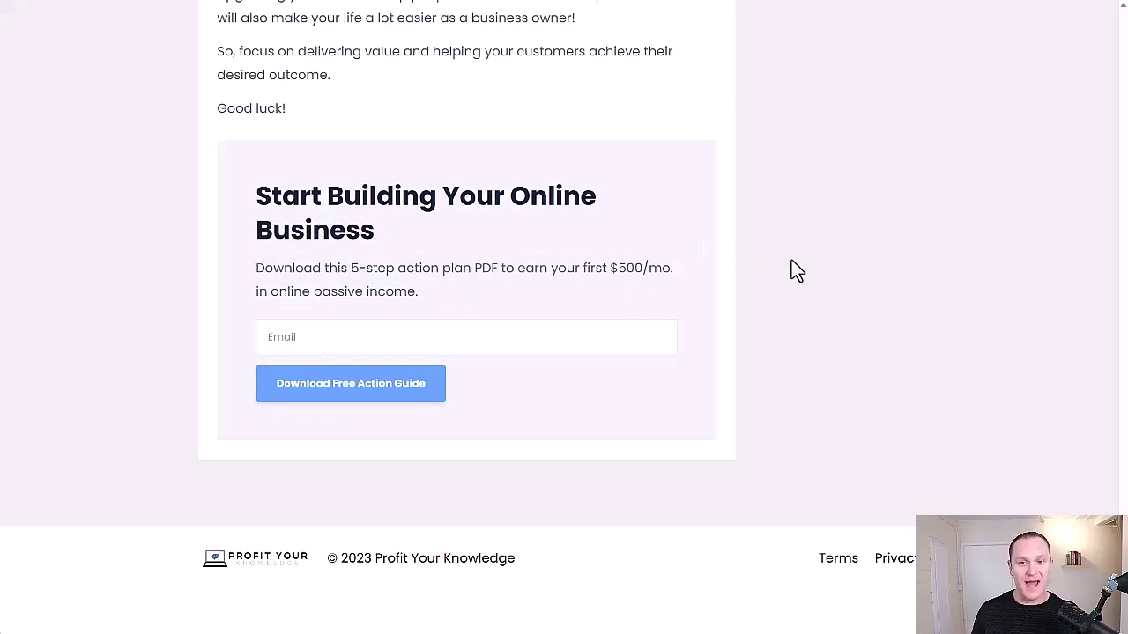
key("Home")
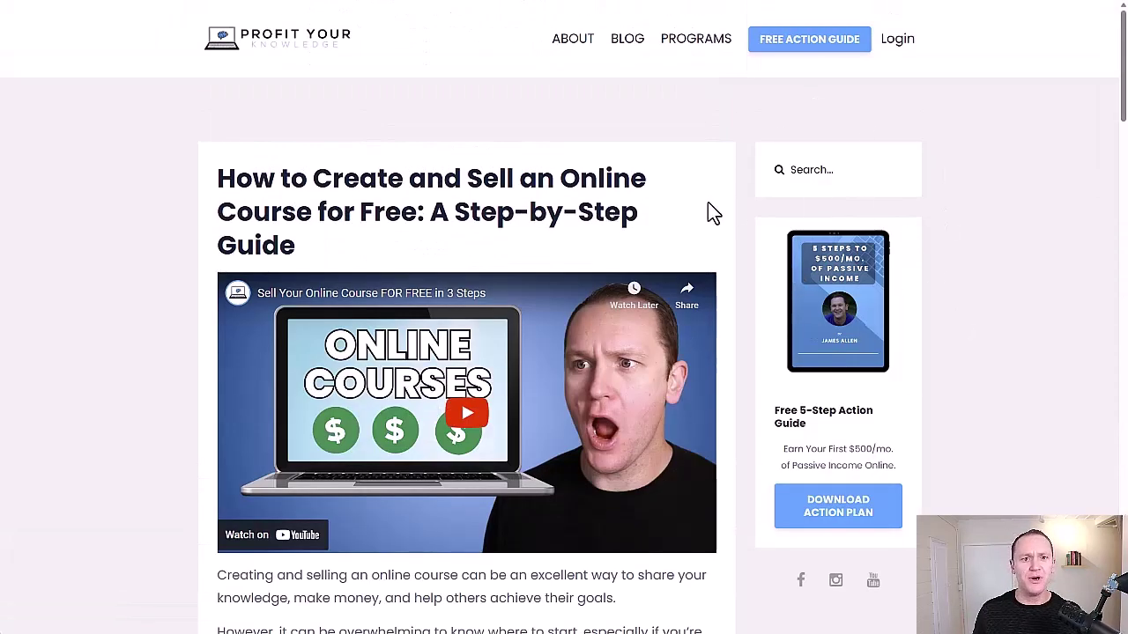
Review the Kajabi preview of the published post, then bring up the Website Pages list
scroll(890, 216, "down", 20)
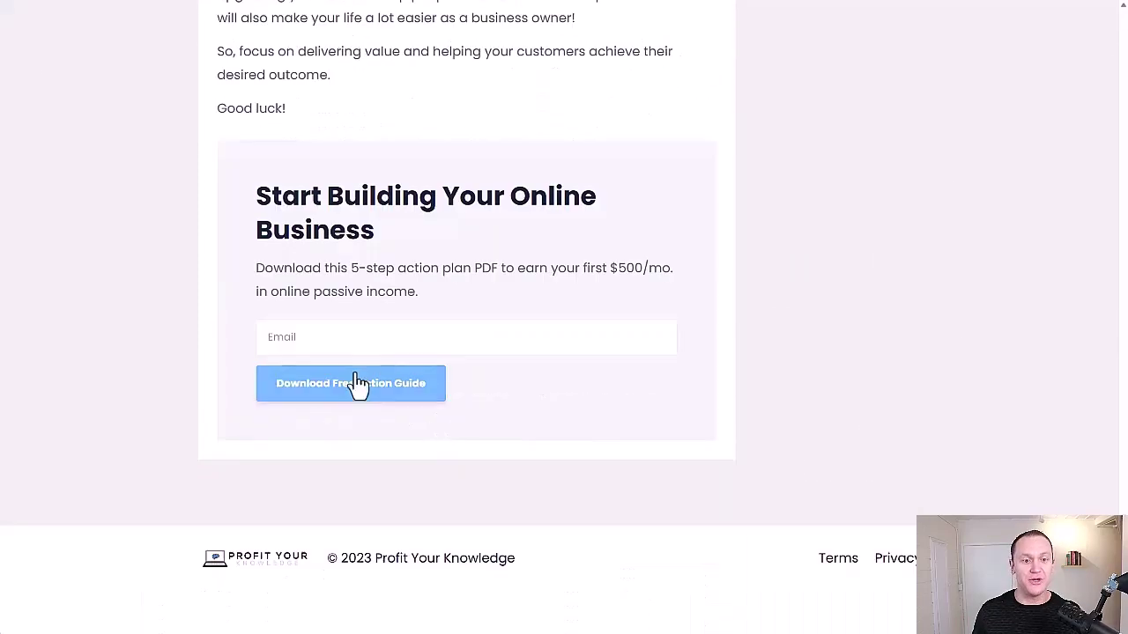
key("Home")
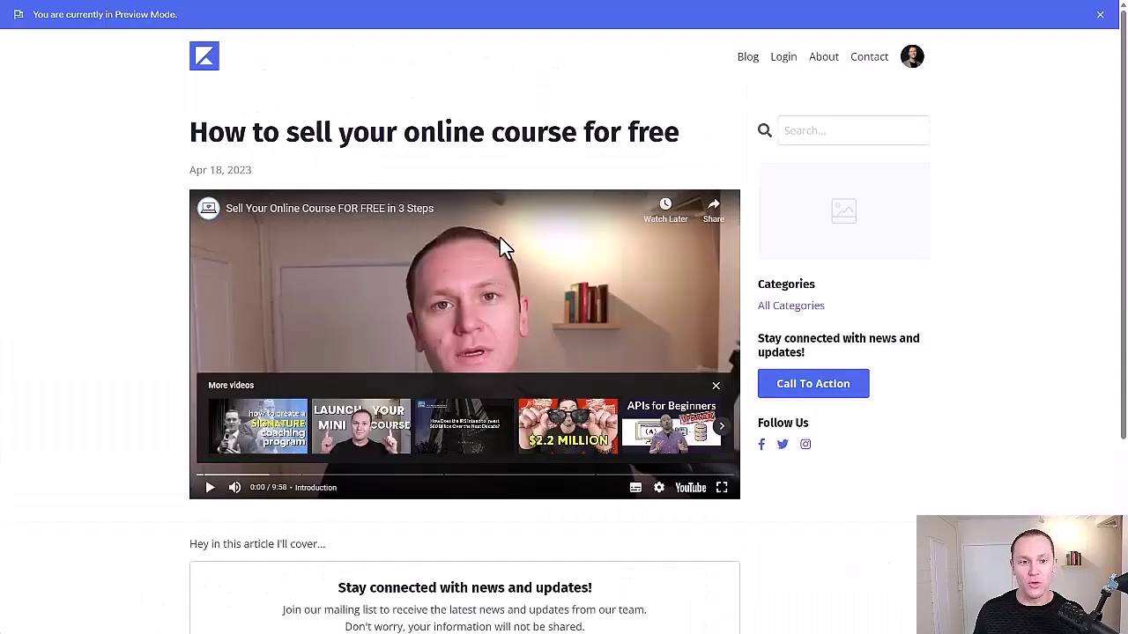
scroll(793, 238, "down", 3)
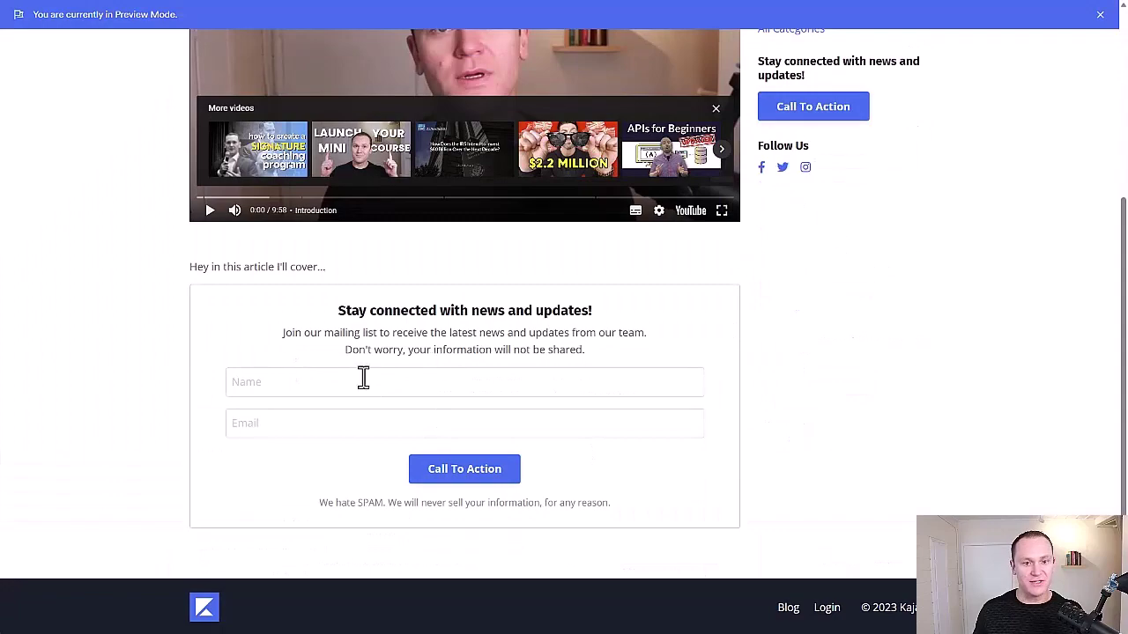
scroll(893, 245, "up", 3)
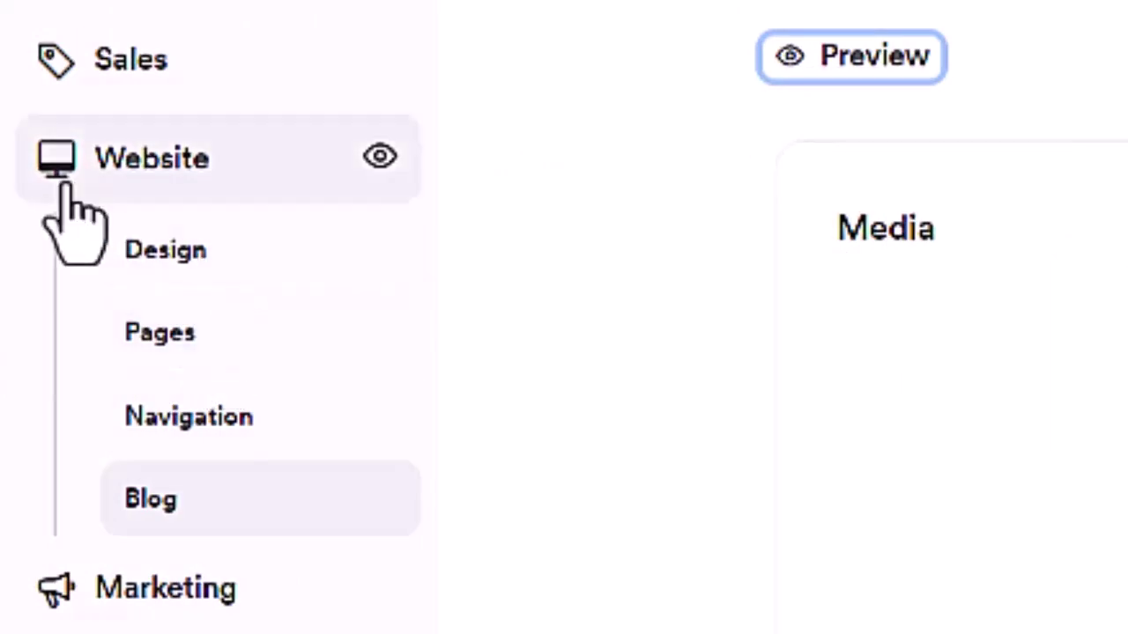
left_click(226, 335)
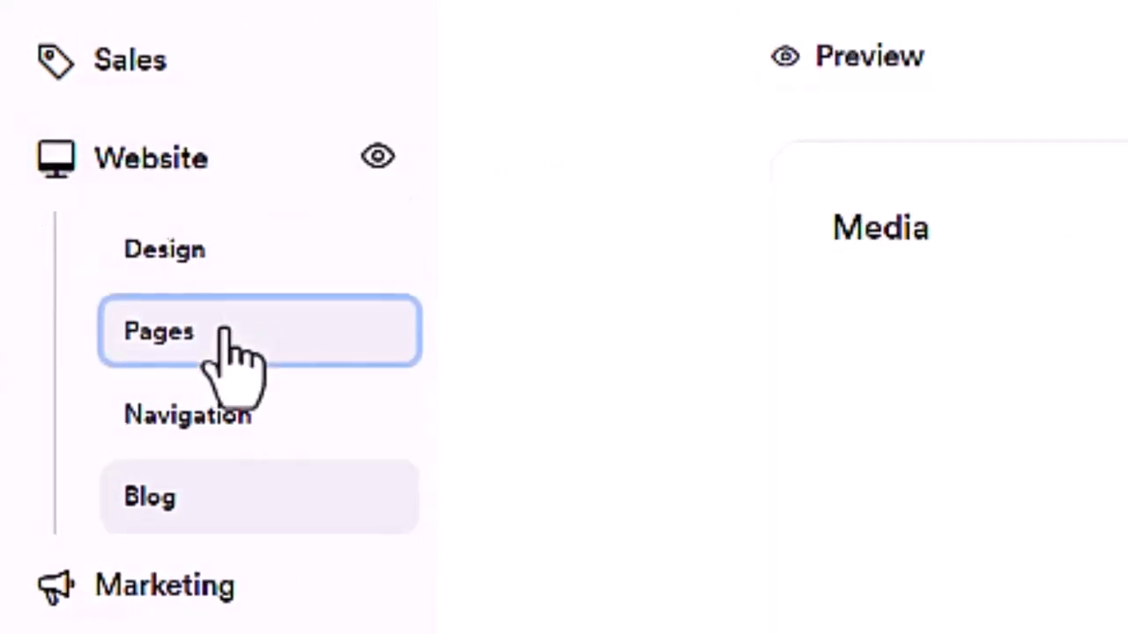
scroll(219, 212, "down", 1)
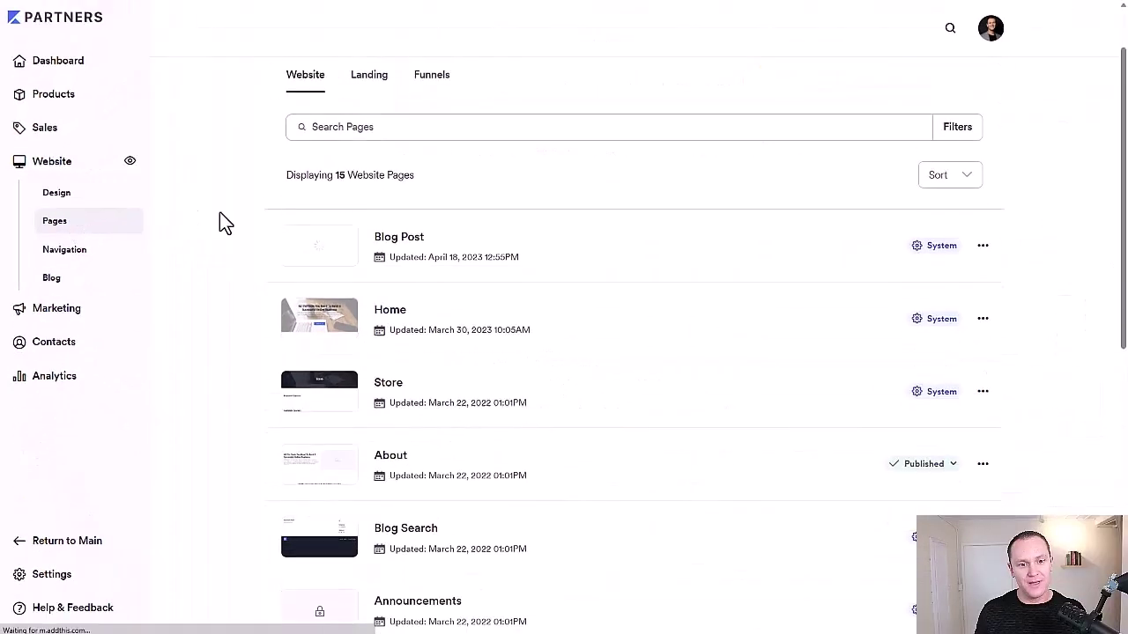
Open the Blog Post page template and inspect its sidebar image settings
left_click(413, 231)
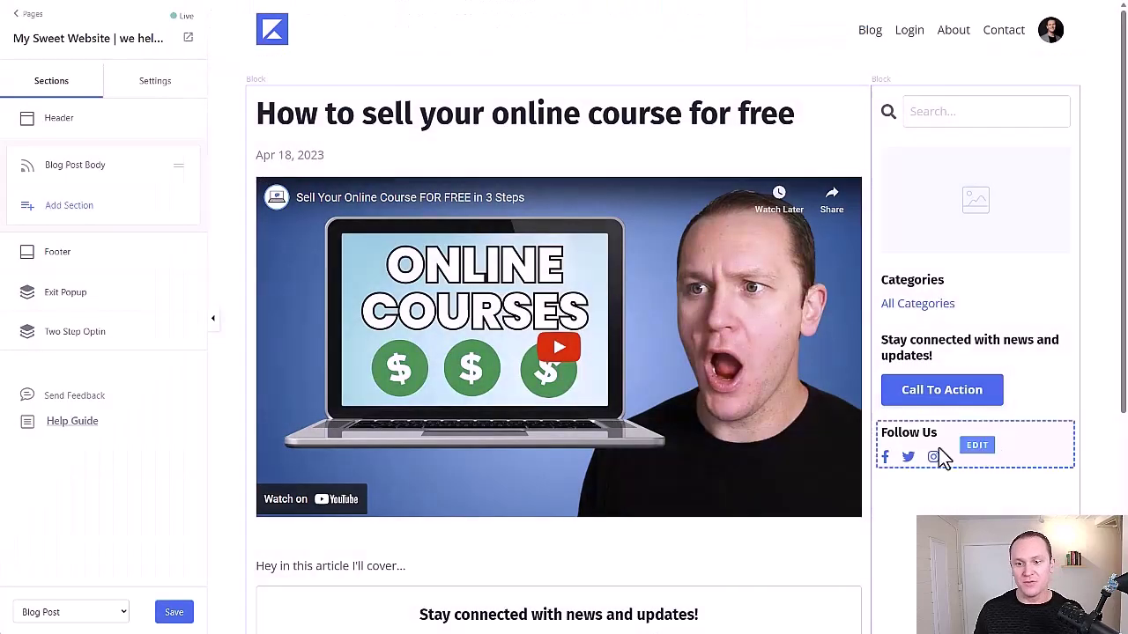
left_click(1031, 256)
scroll(975, 252, "down", 2)
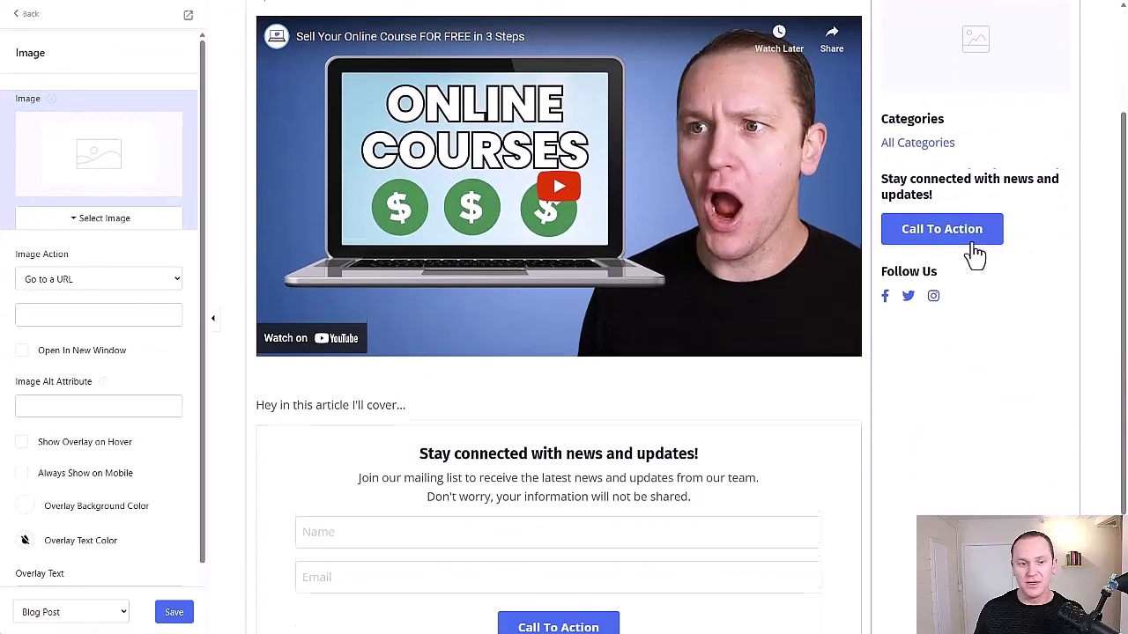
left_click(30, 13)
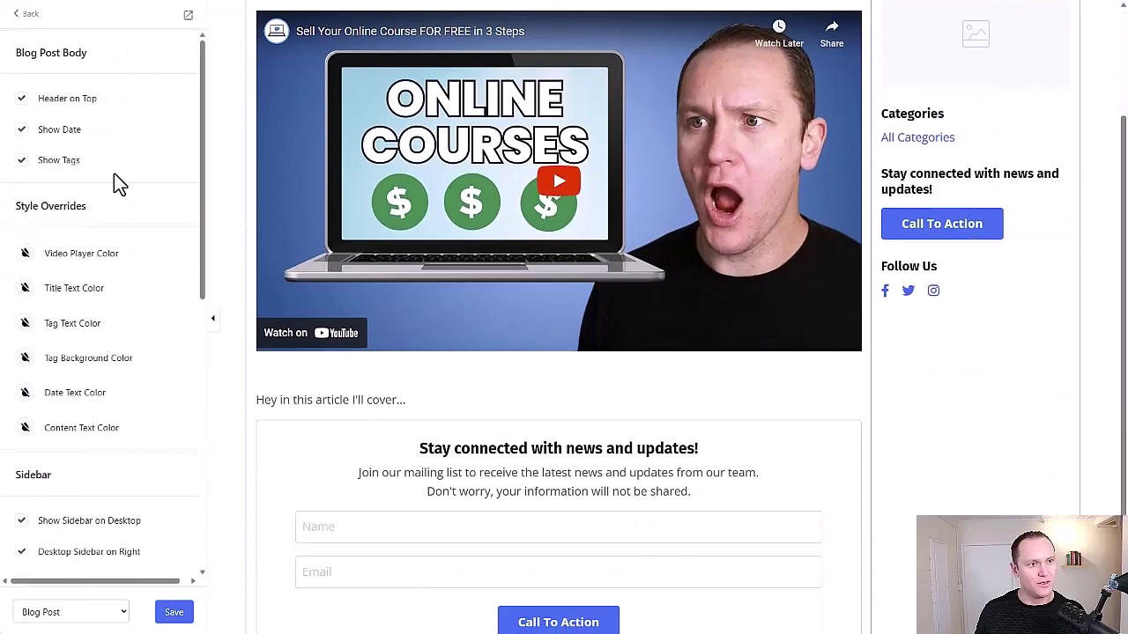
scroll(118, 182, "down", 4)
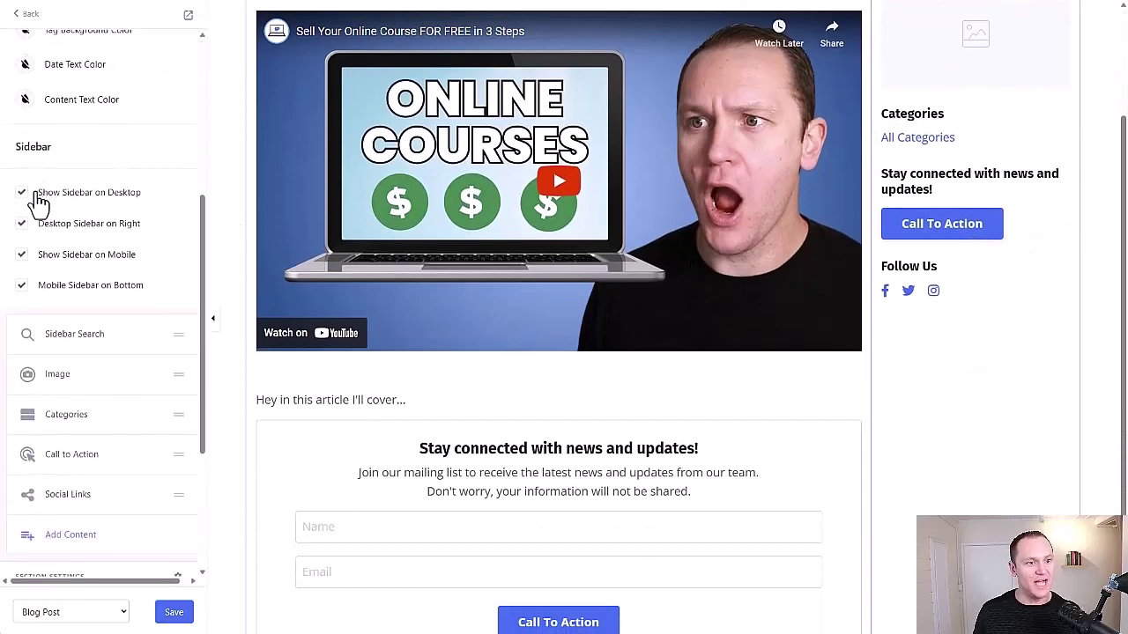
scroll(30, 229, "down", 2)
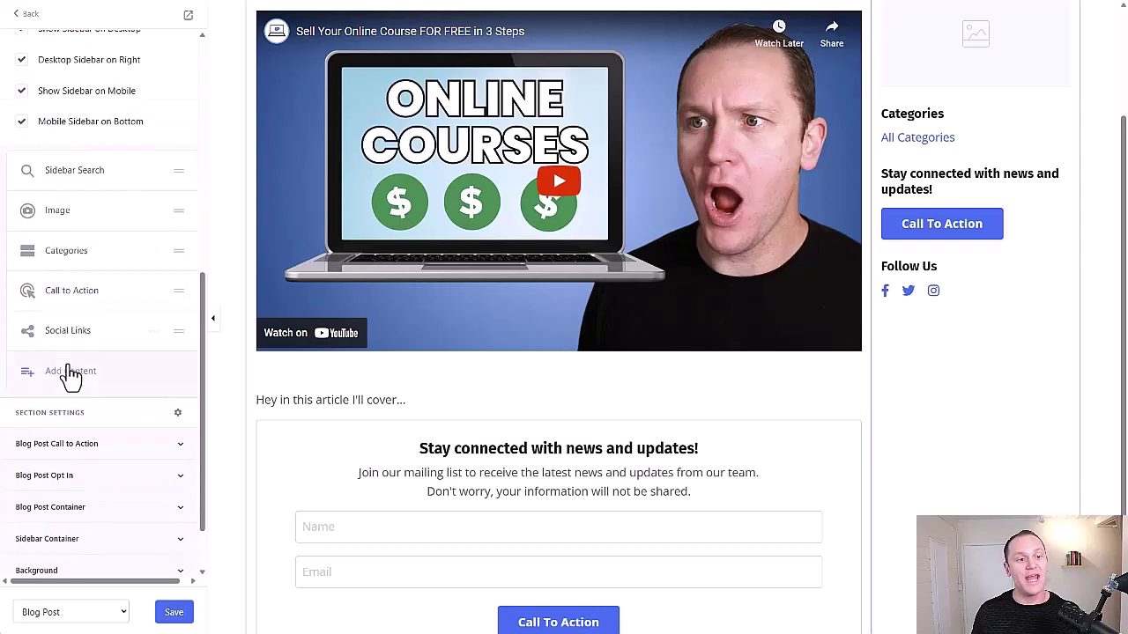
Add and remove a test Image block, then delete the Categories widget from the sidebar
left_click(70, 375)
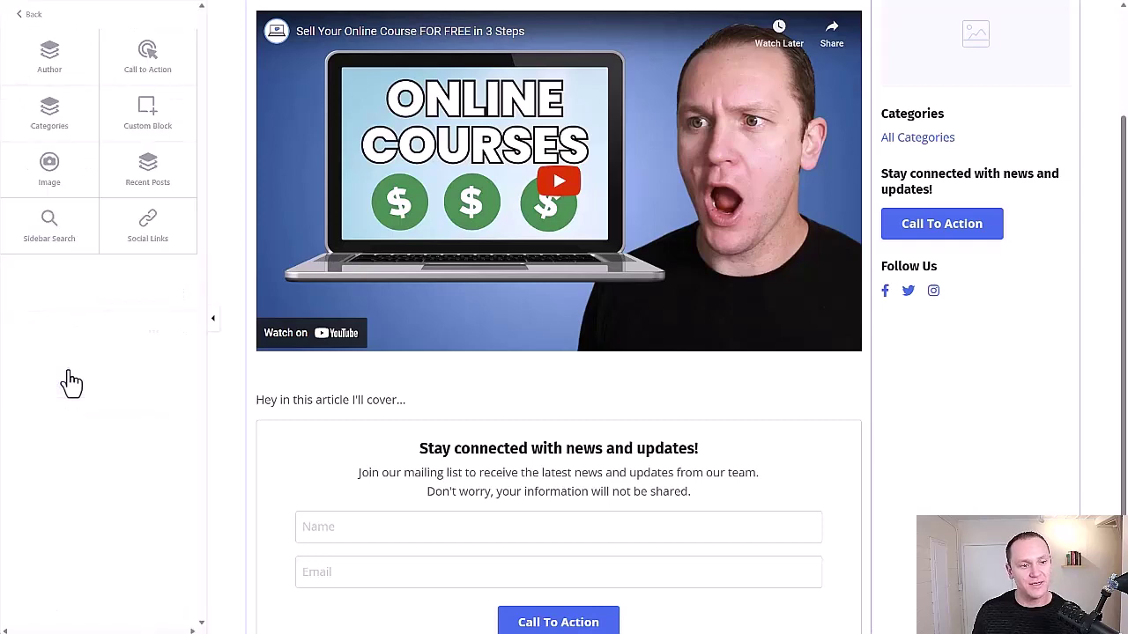
left_click(50, 183)
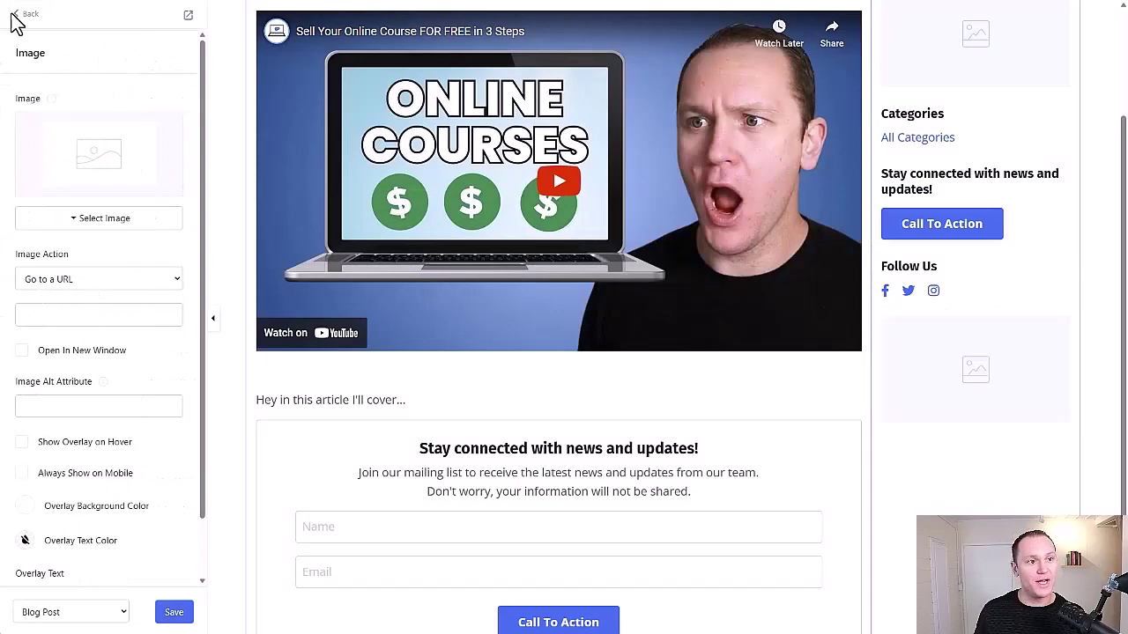
scroll(50, 224, "down", 2)
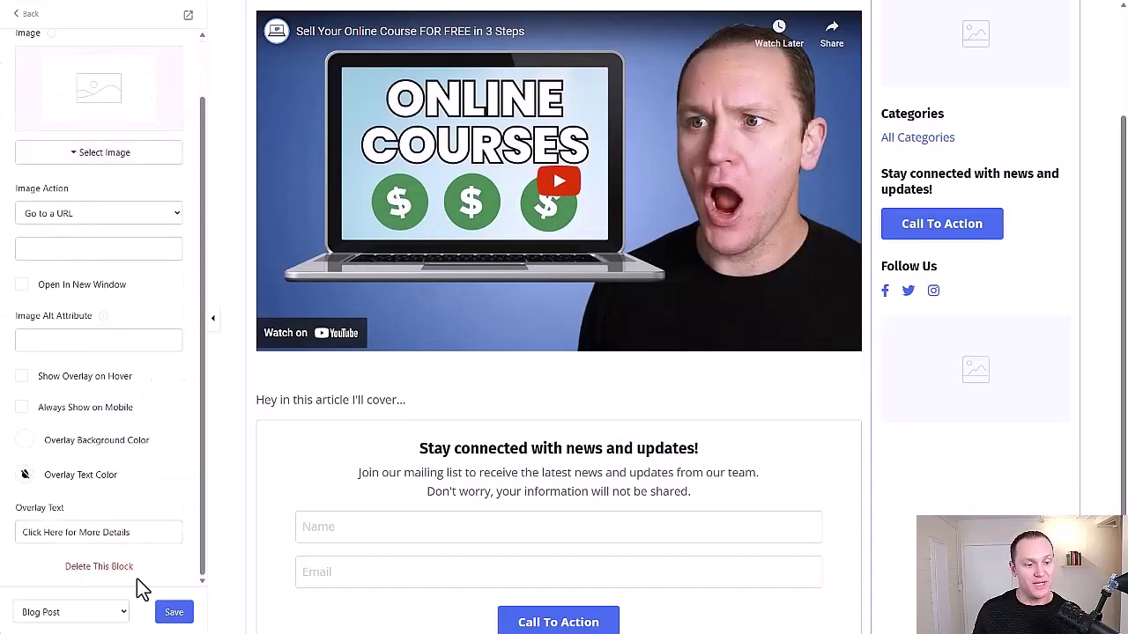
left_click(91, 568)
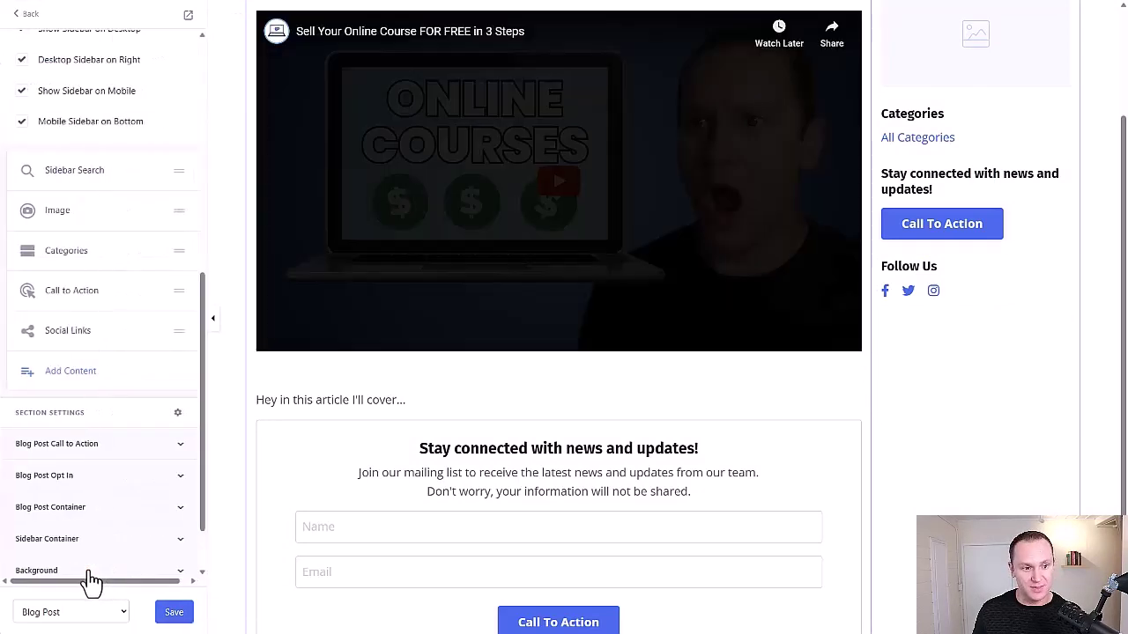
scroll(781, 259, "up", 2)
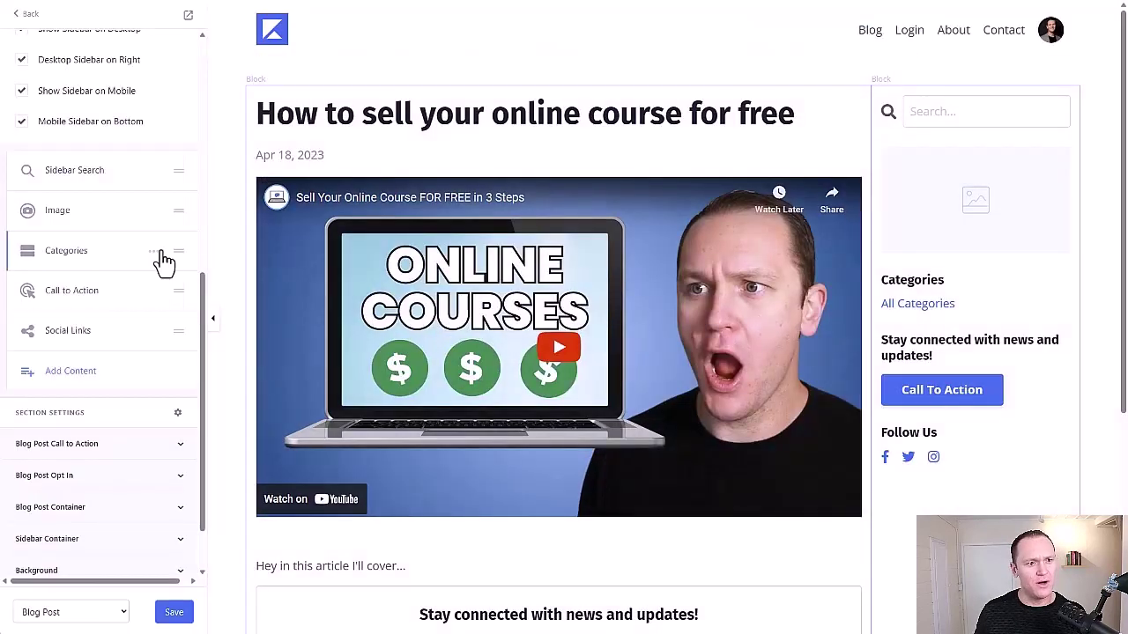
left_click(160, 253)
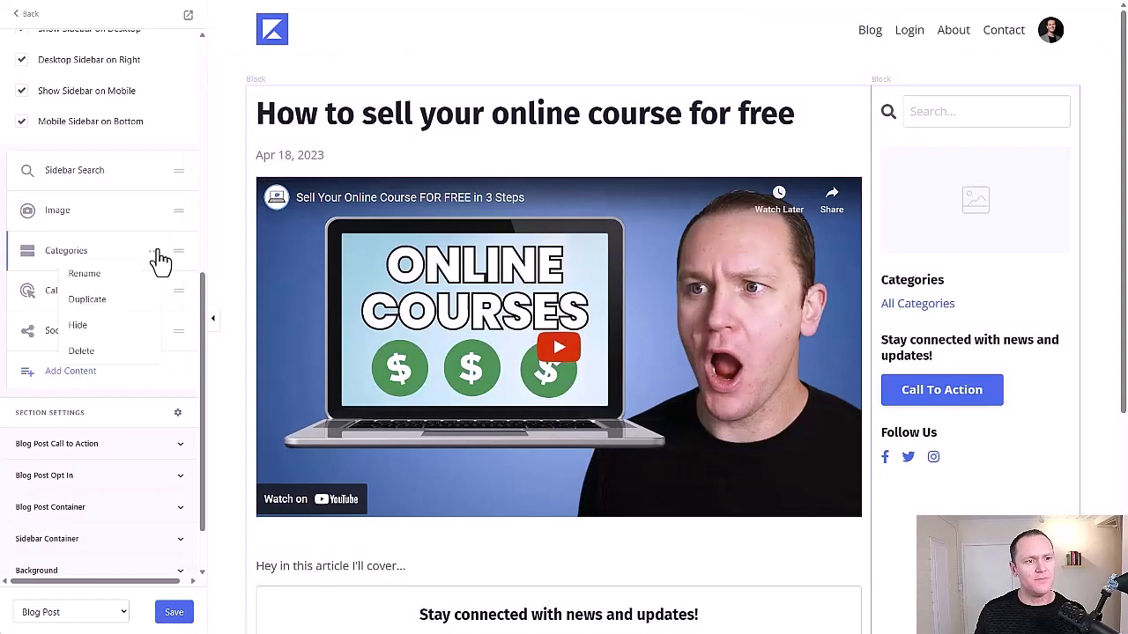
left_click(101, 352)
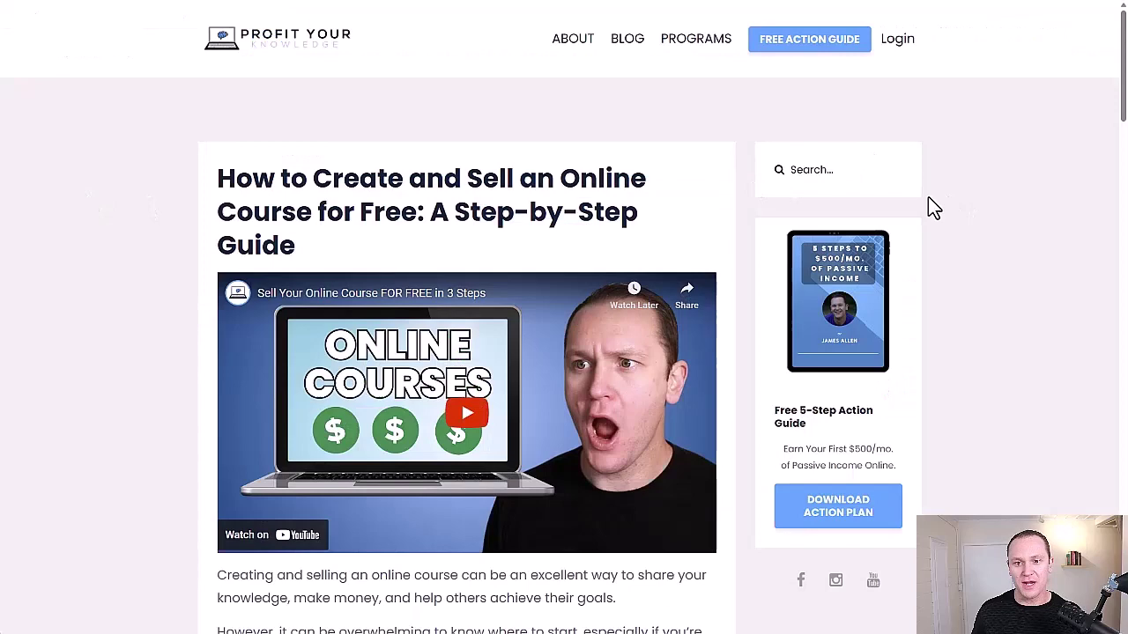
scroll(882, 211, "down", 2)
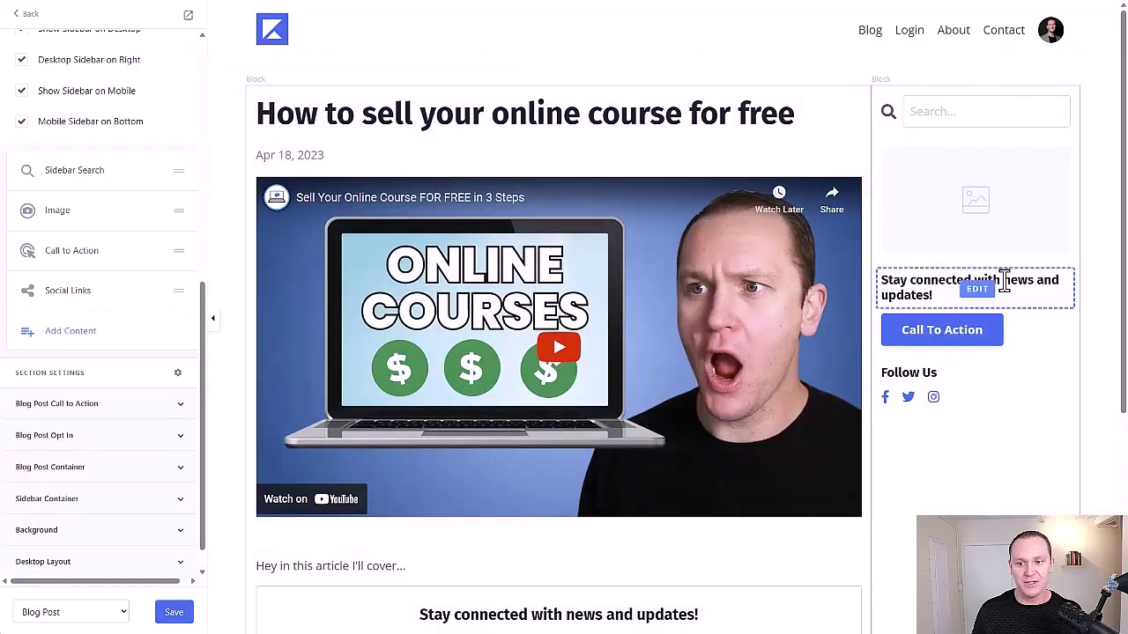
left_click(68, 290)
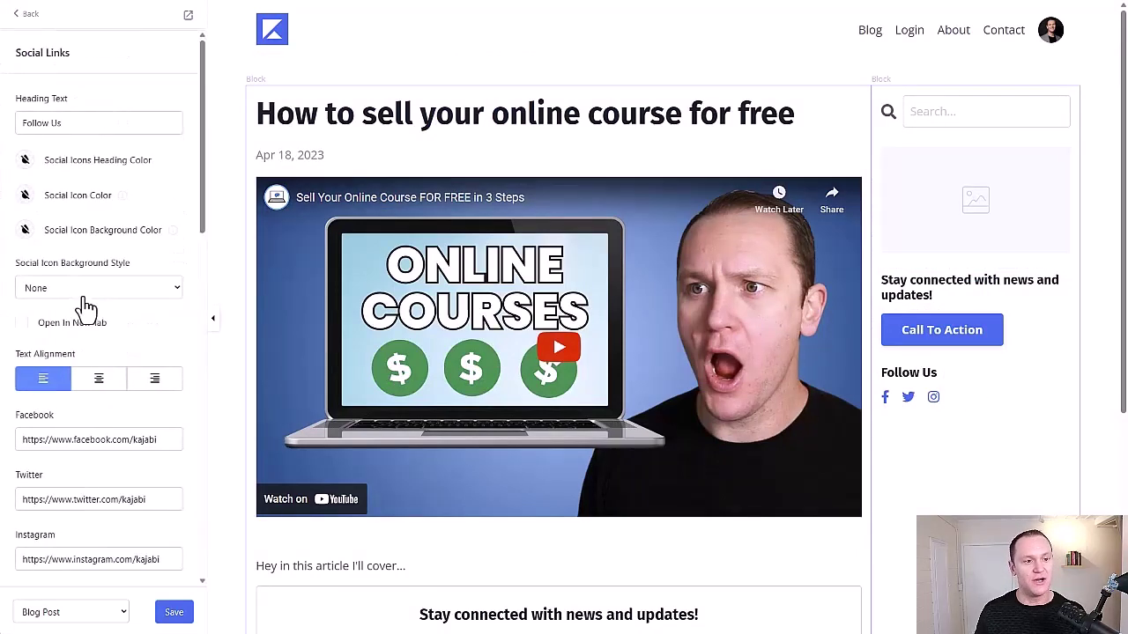
scroll(84, 279, "down", 10)
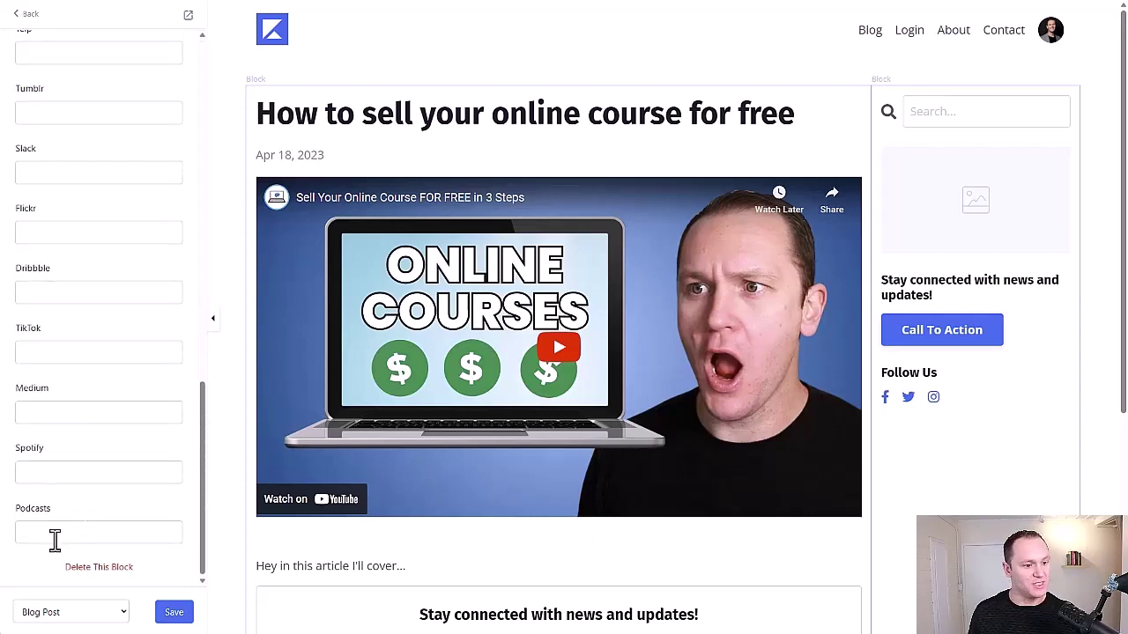
scroll(63, 384, "up", 10)
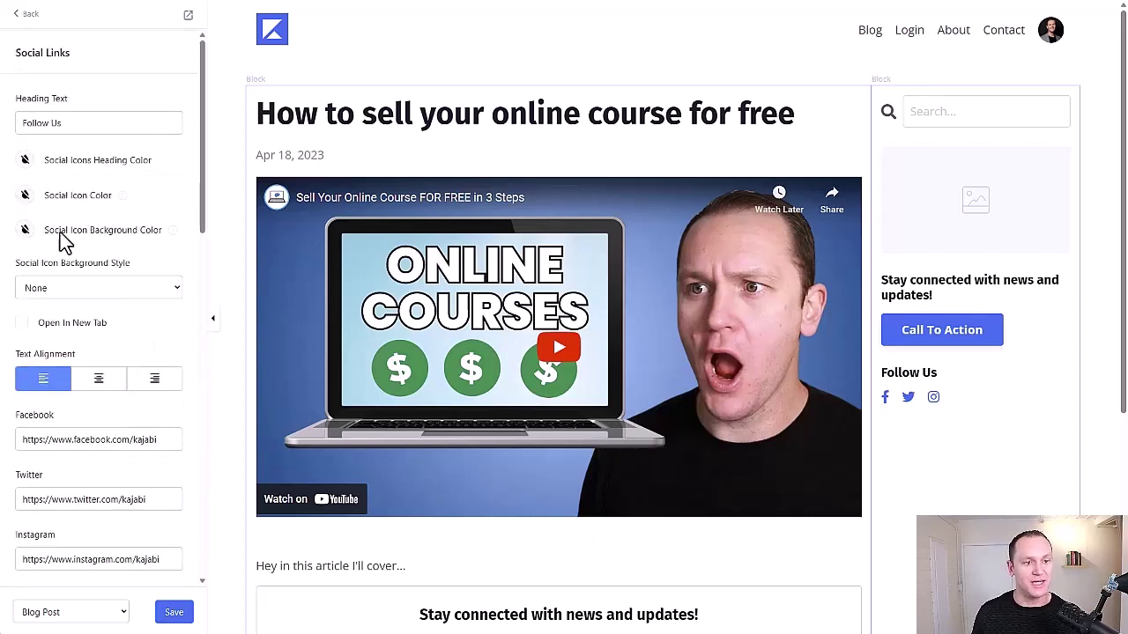
left_click(28, 16)
scroll(118, 370, "down", 1)
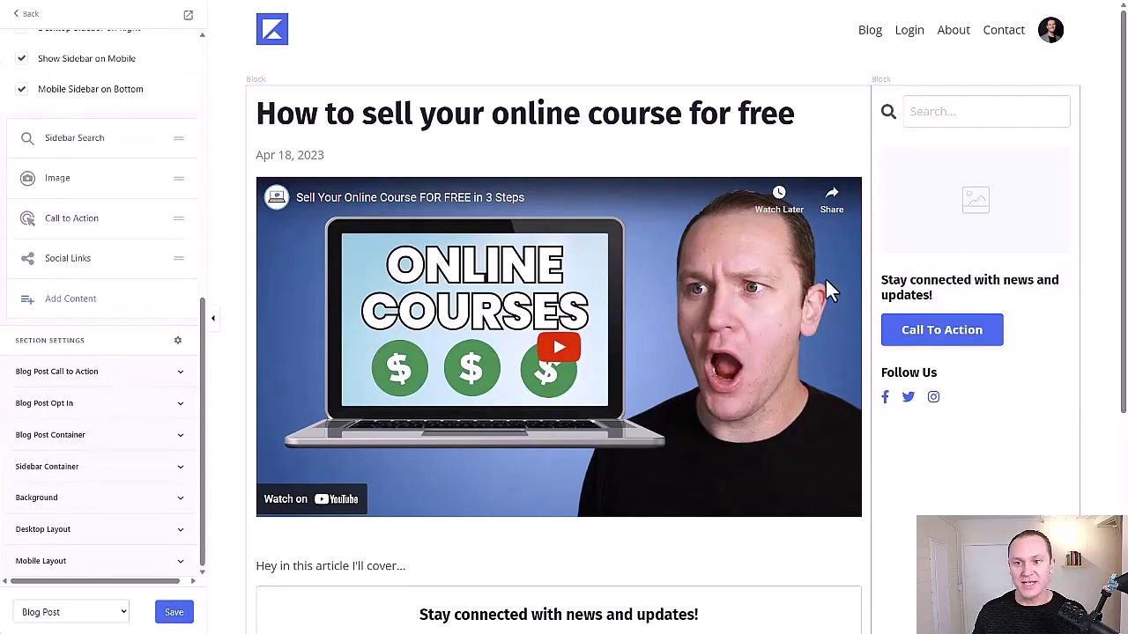
key("ctrl+Tab")
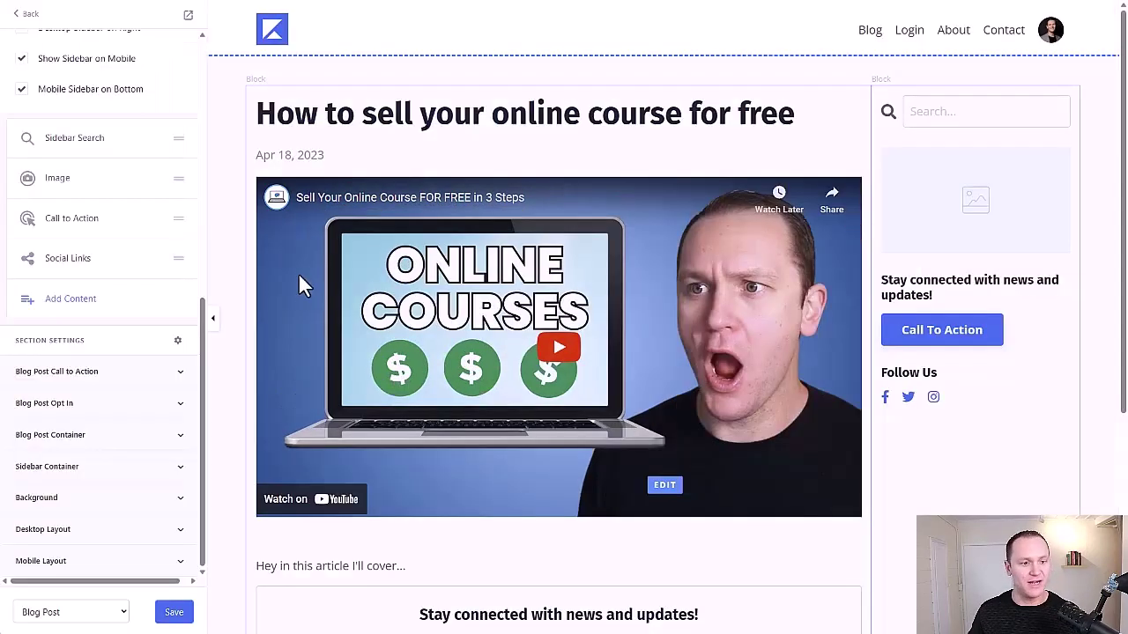
scroll(952, 309, "down", 4)
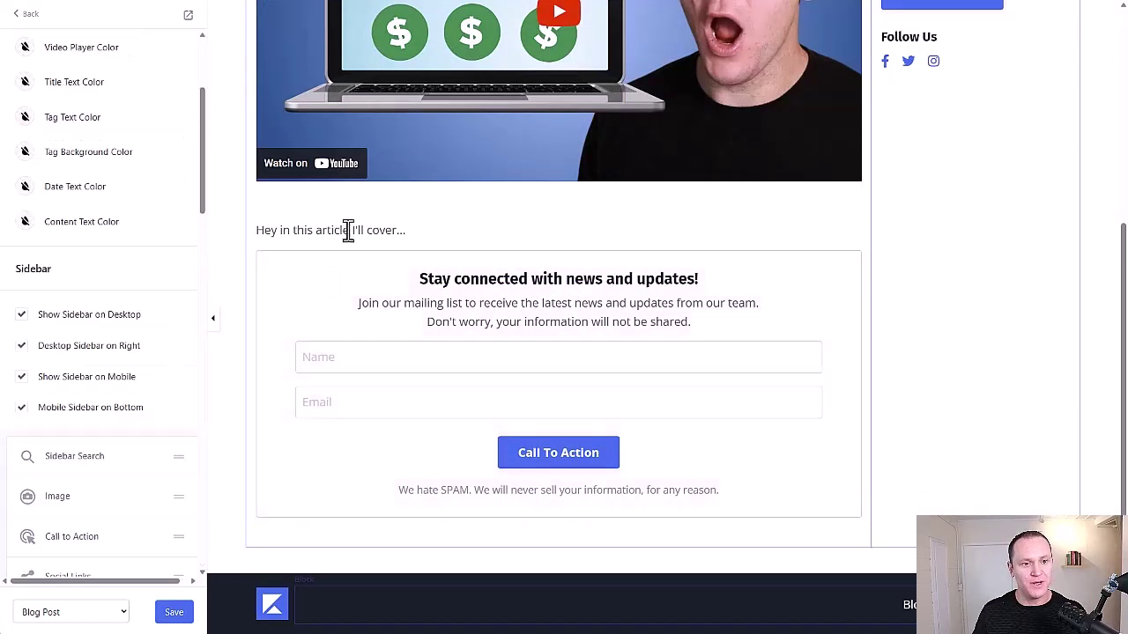
left_click(259, 244)
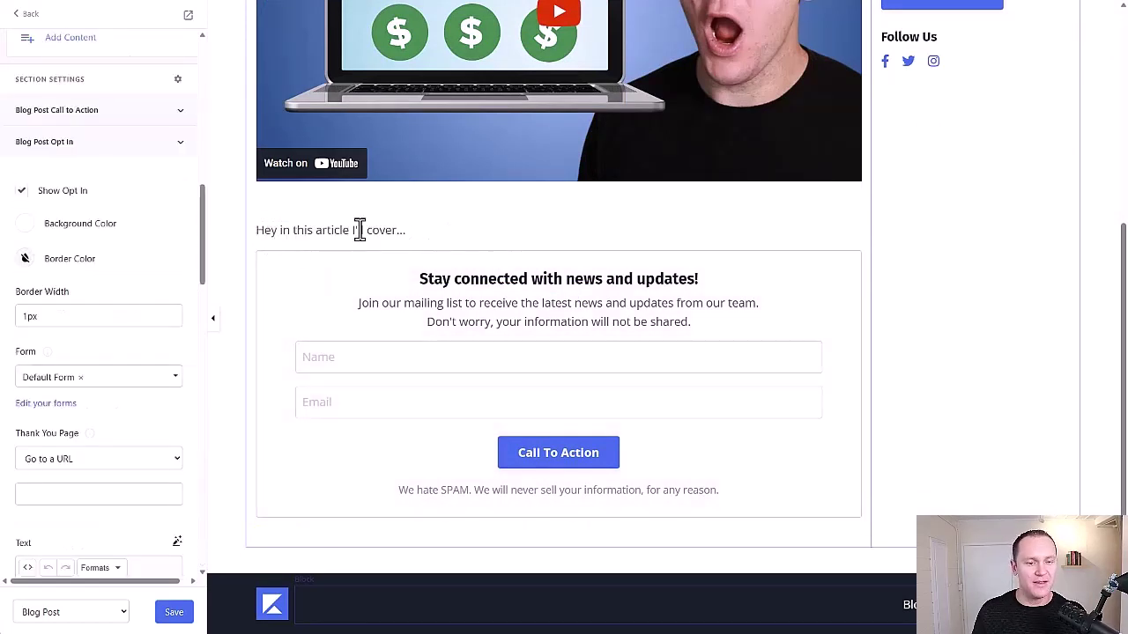
scroll(555, 299, "up", 3)
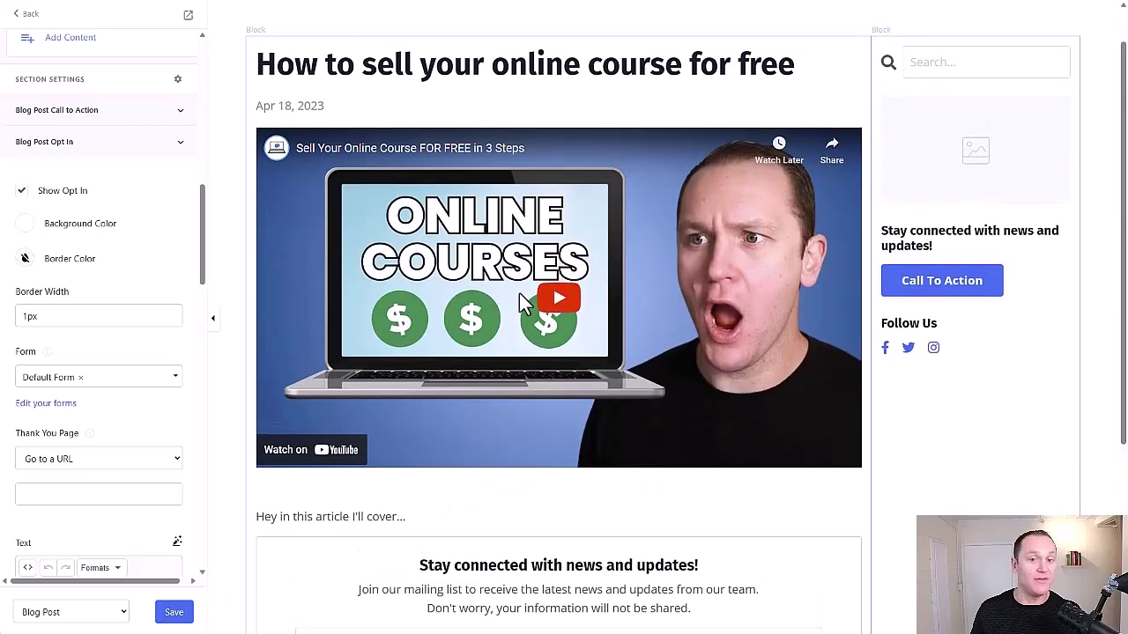
scroll(520, 274, "down", 3)
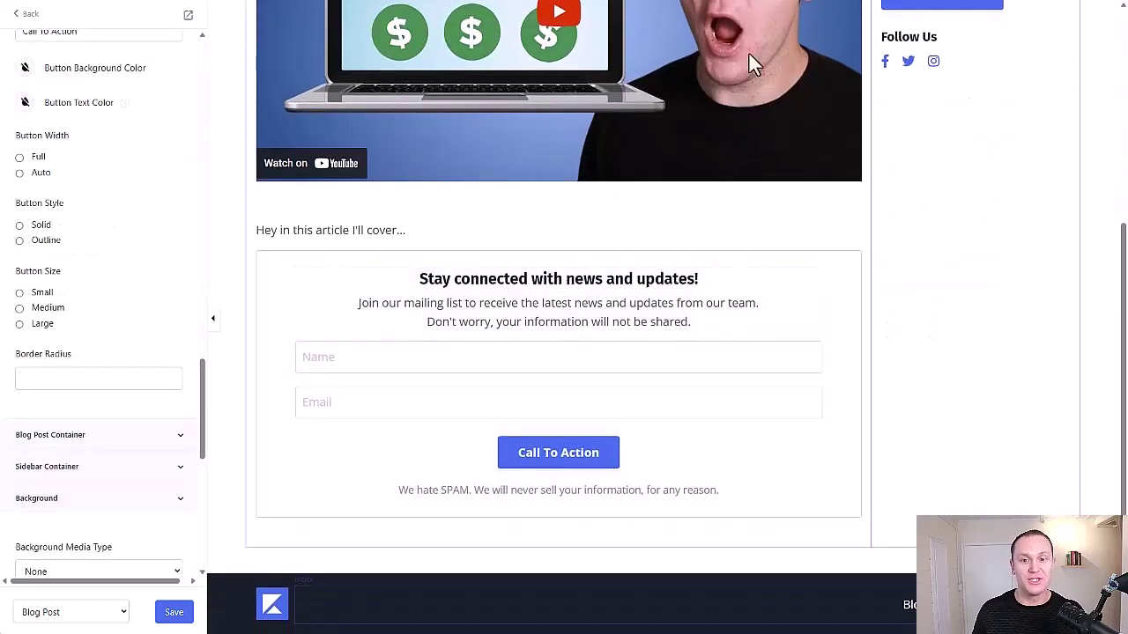
scroll(916, 343, "up", 1)
scroll(917, 343, "up", 3)
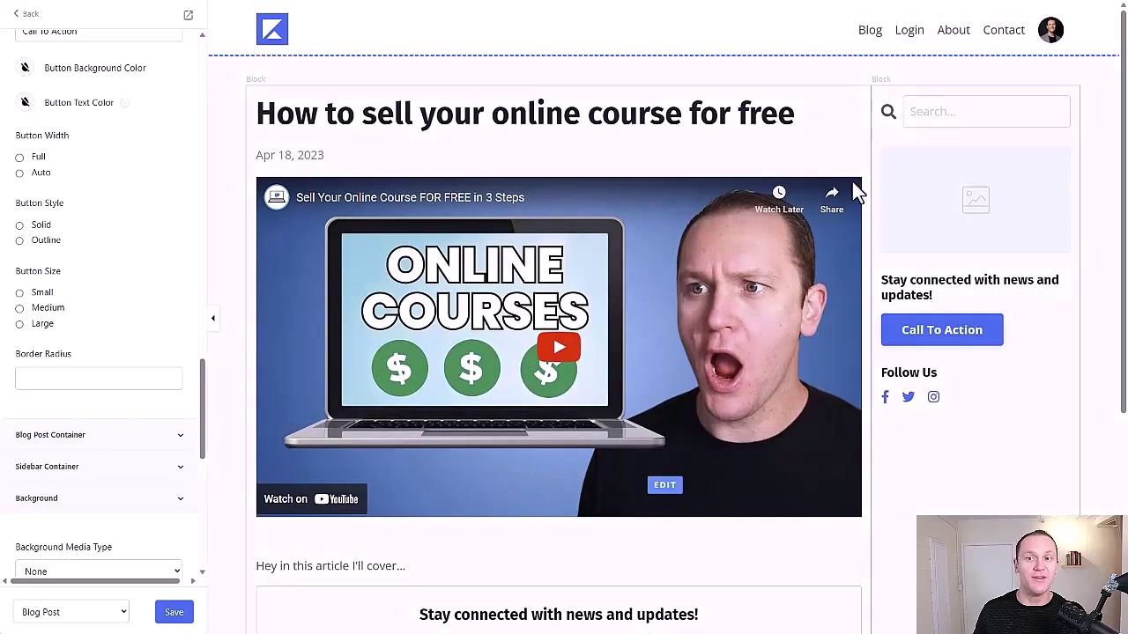
scroll(461, 373, "down", 4)
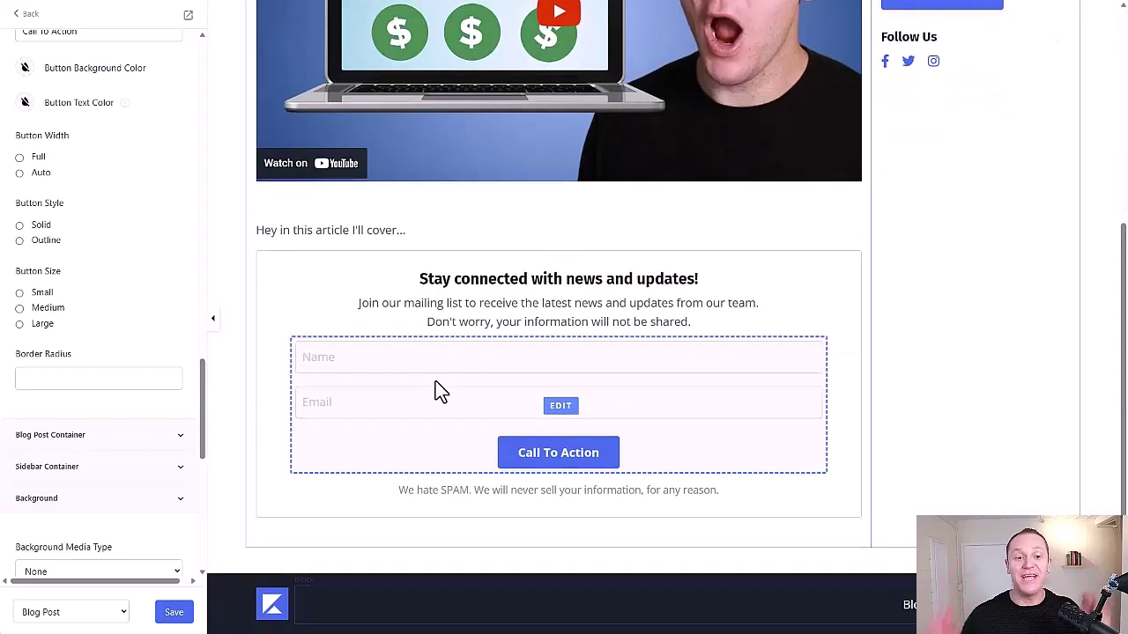
left_click(275, 287)
scroll(88, 246, "down", 1)
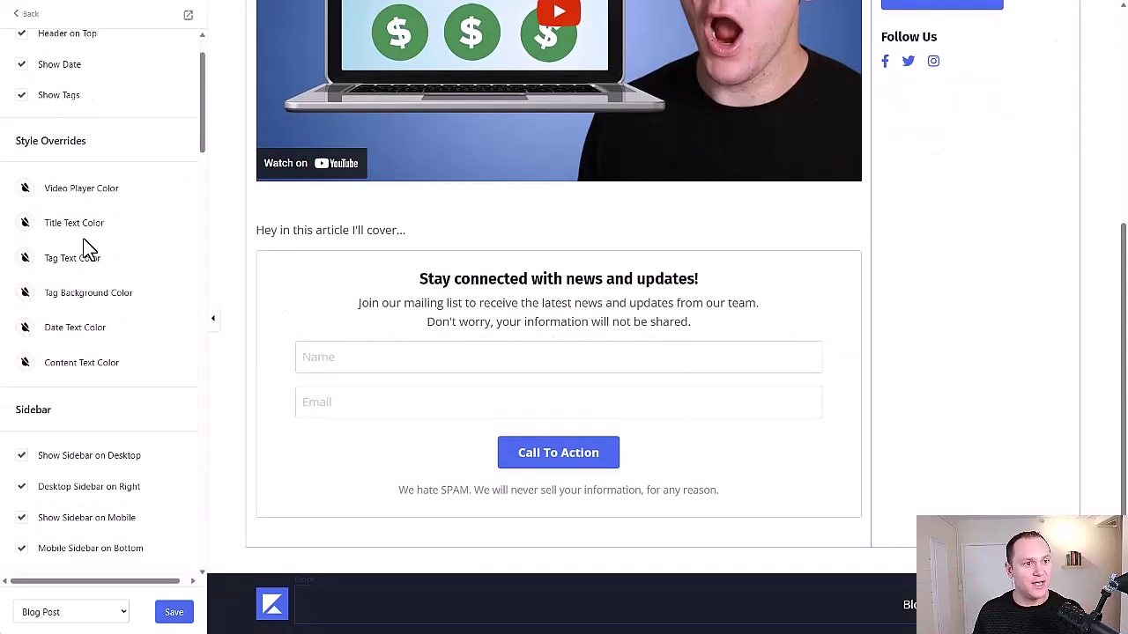
scroll(80, 225, "down", 8)
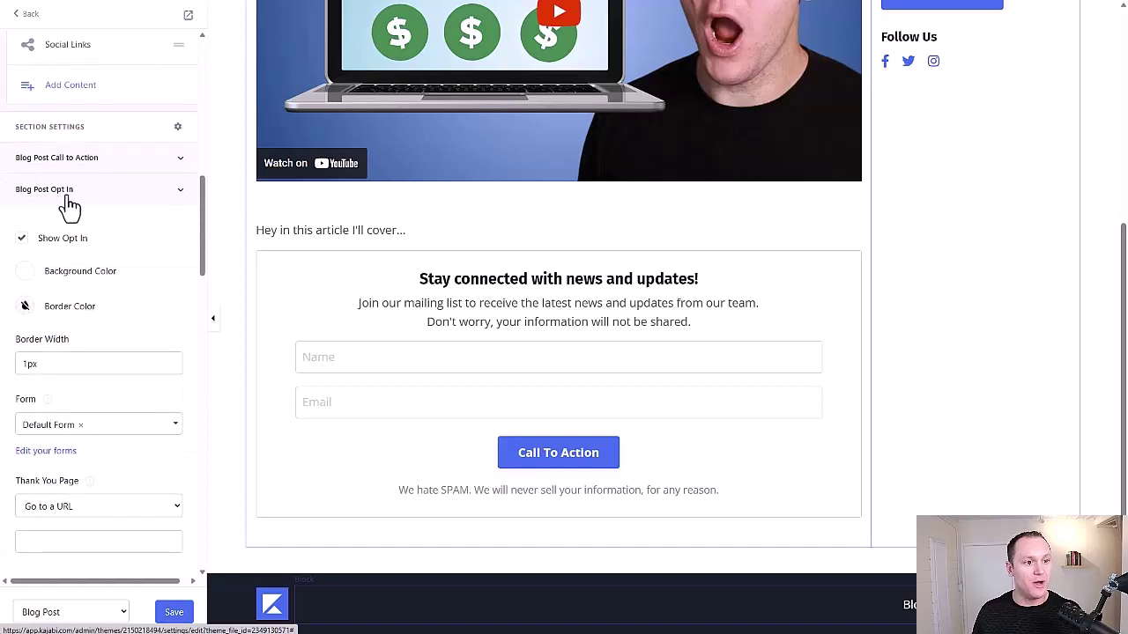
left_click(35, 196)
left_click(64, 198)
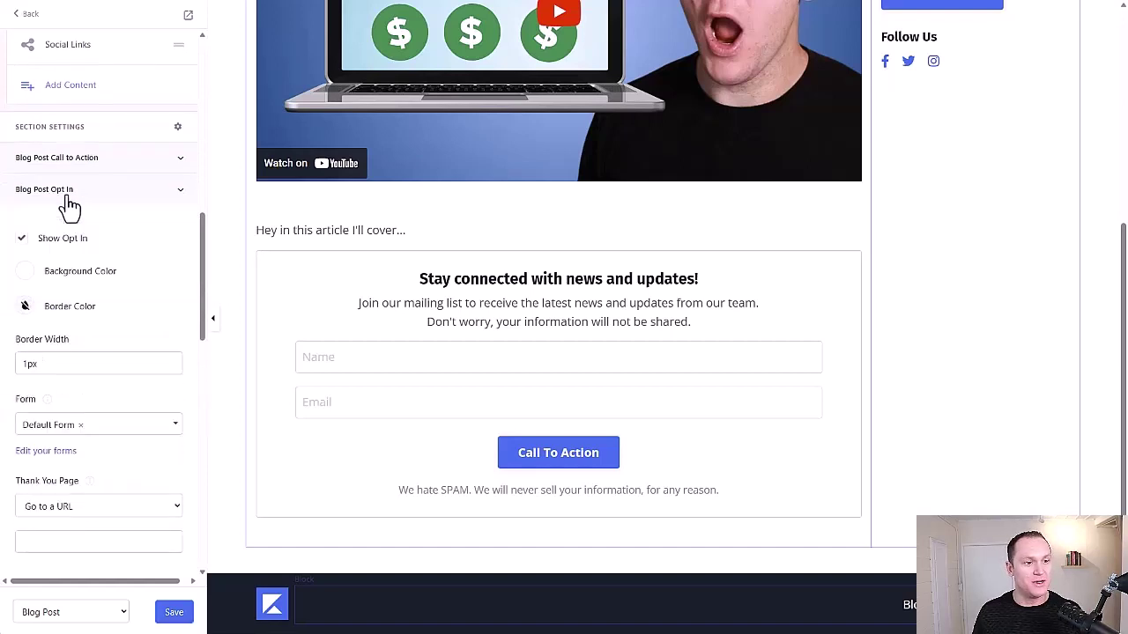
left_click(20, 240)
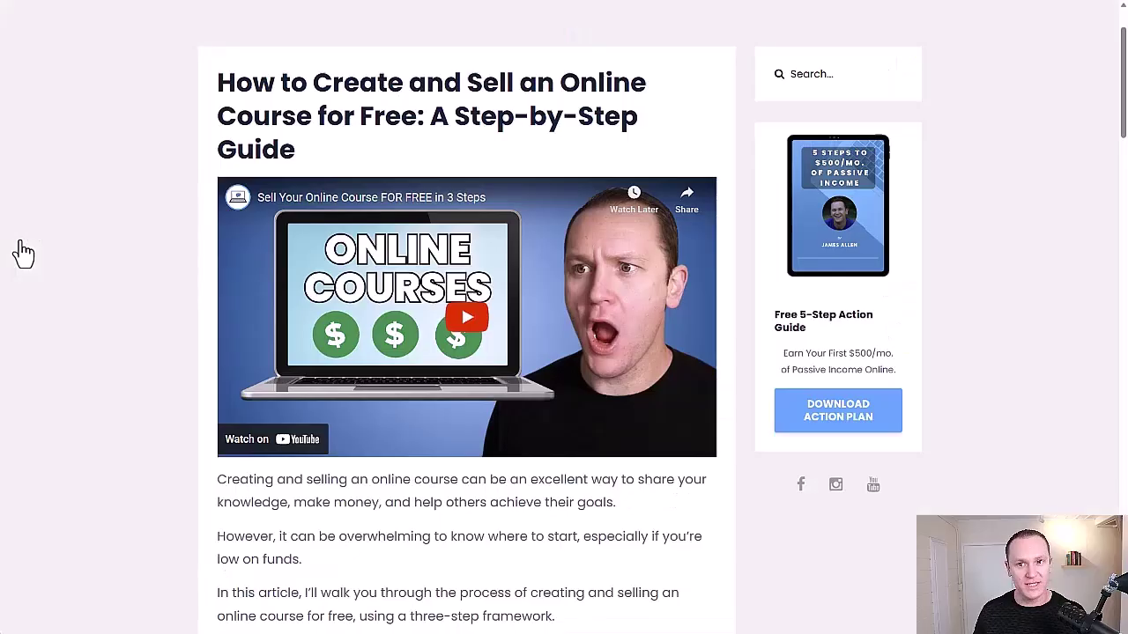
scroll(520, 331, "down", 2)
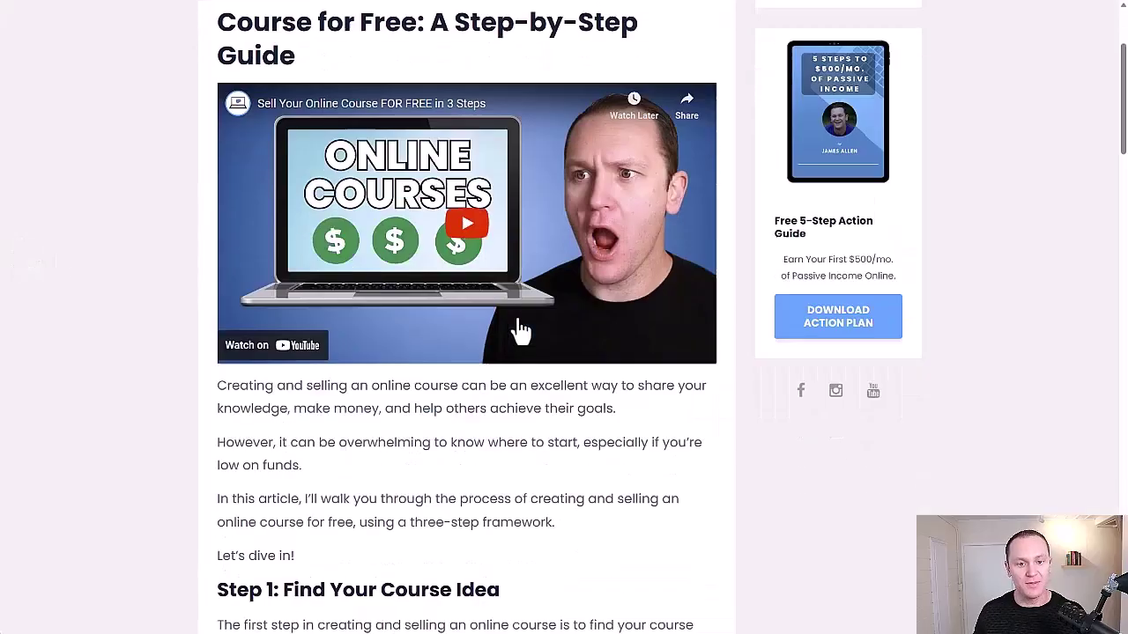
scroll(519, 330, "down", 20)
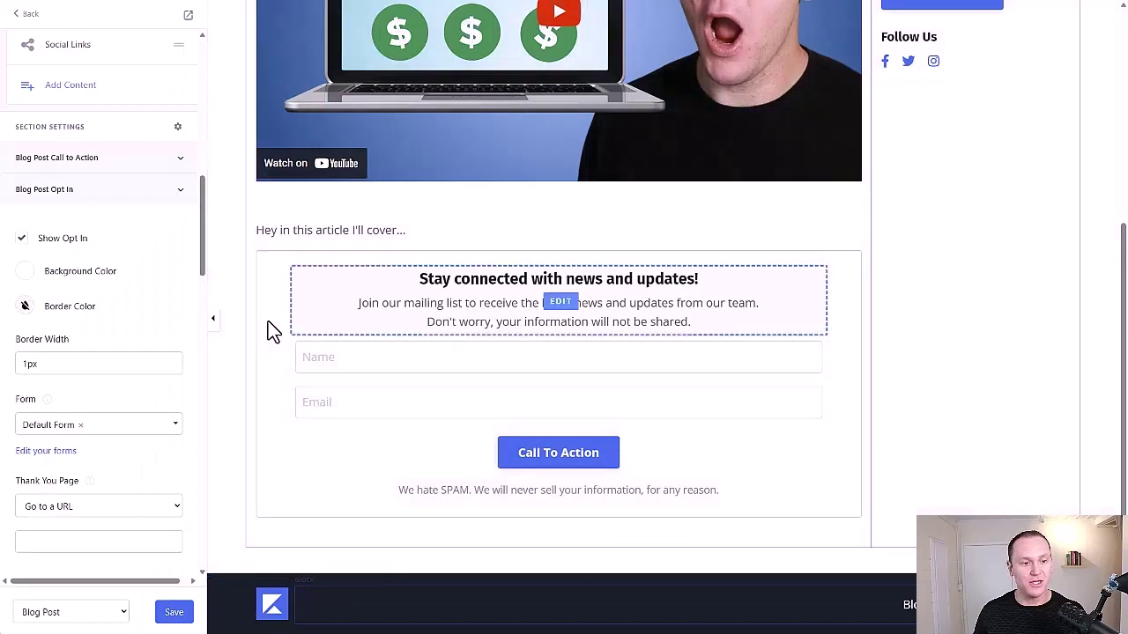
scroll(156, 320, "down", 5)
left_click(116, 183)
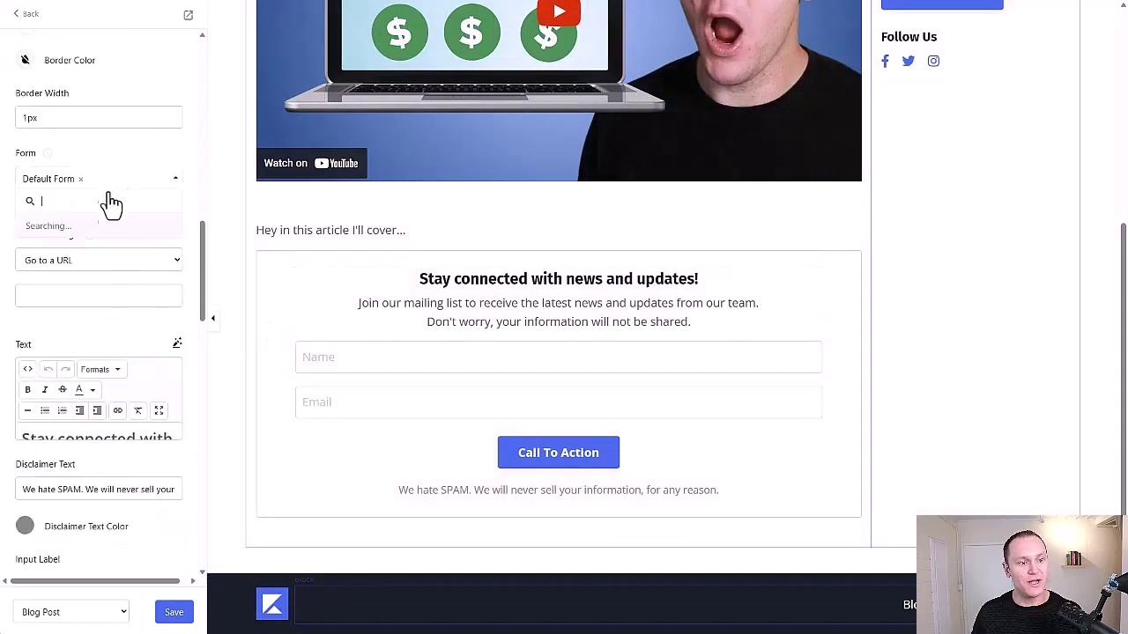
left_click(184, 161)
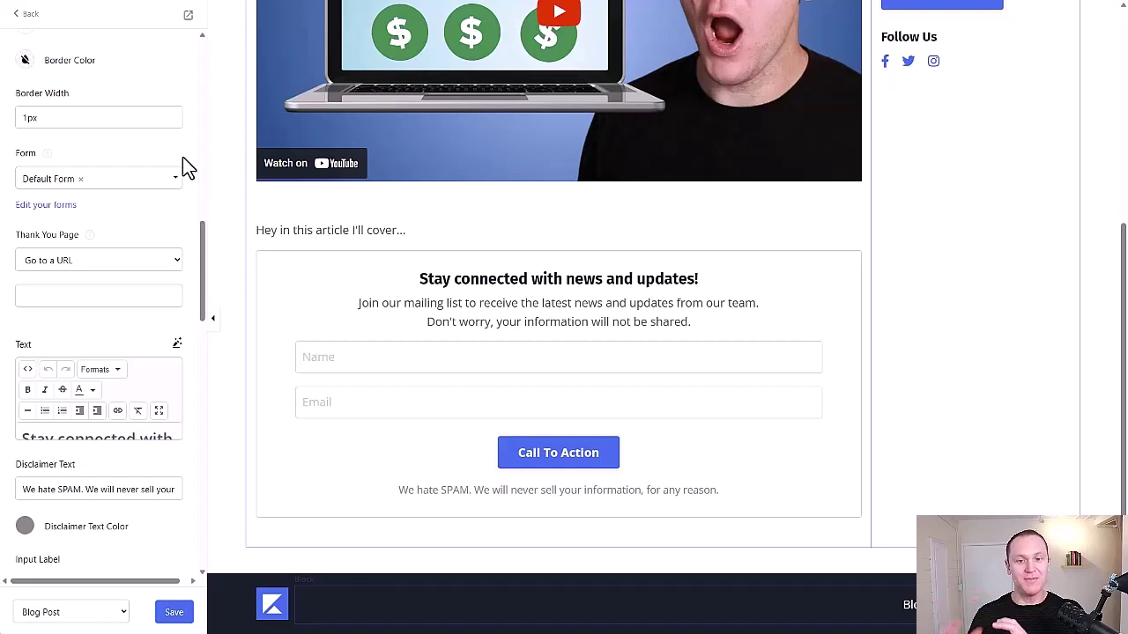
left_click(93, 179)
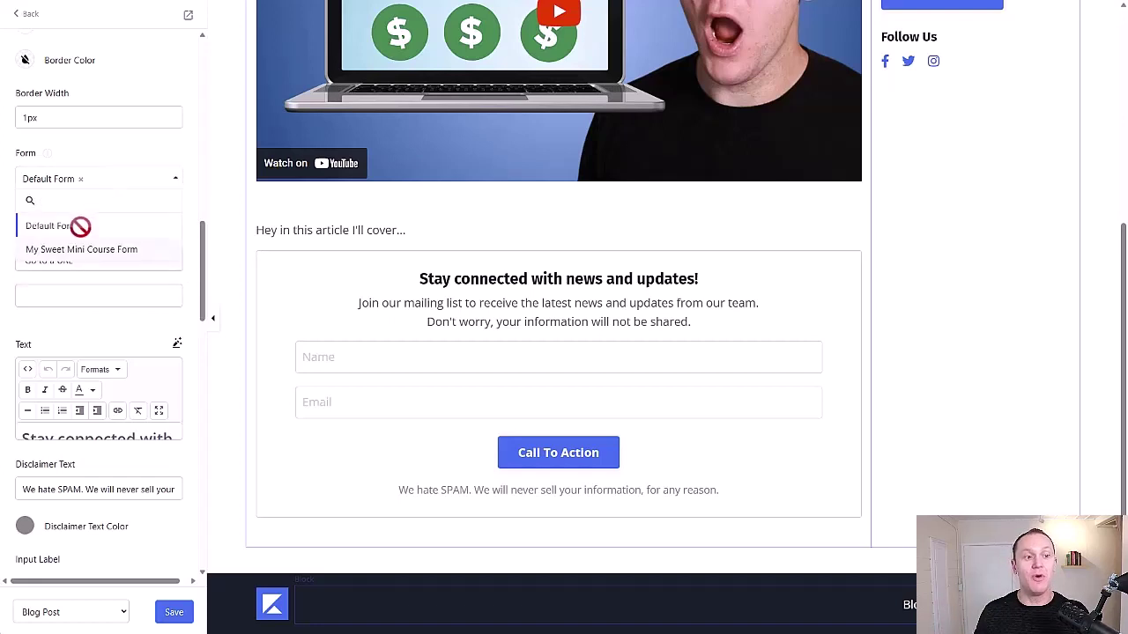
left_click(147, 170)
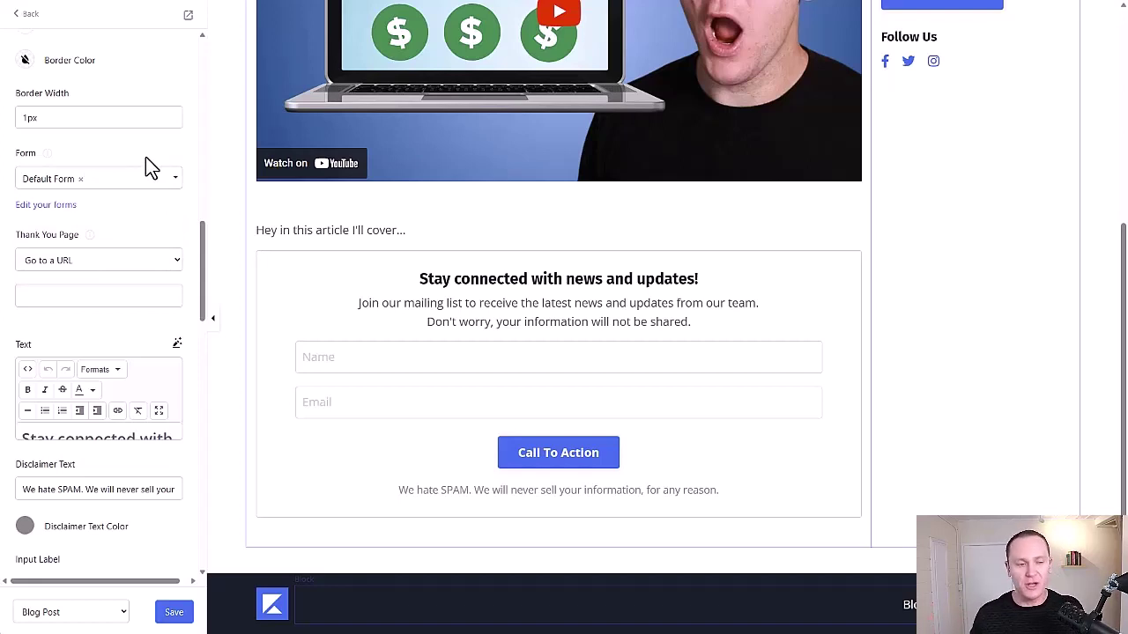
scroll(145, 157, "down", 1)
left_click(78, 181)
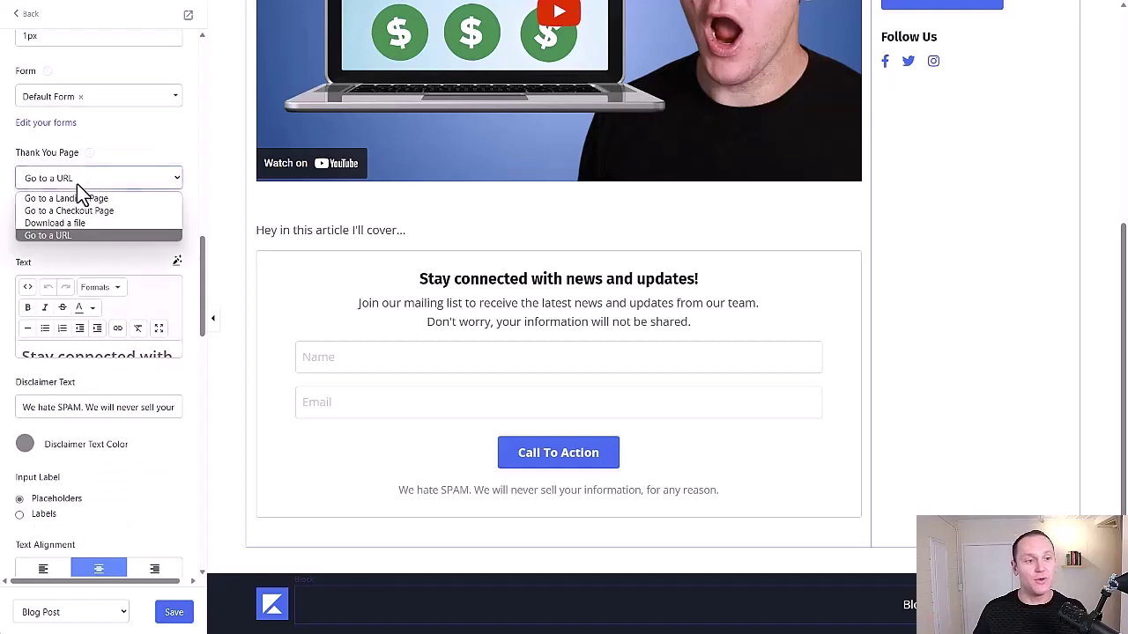
left_click(174, 148)
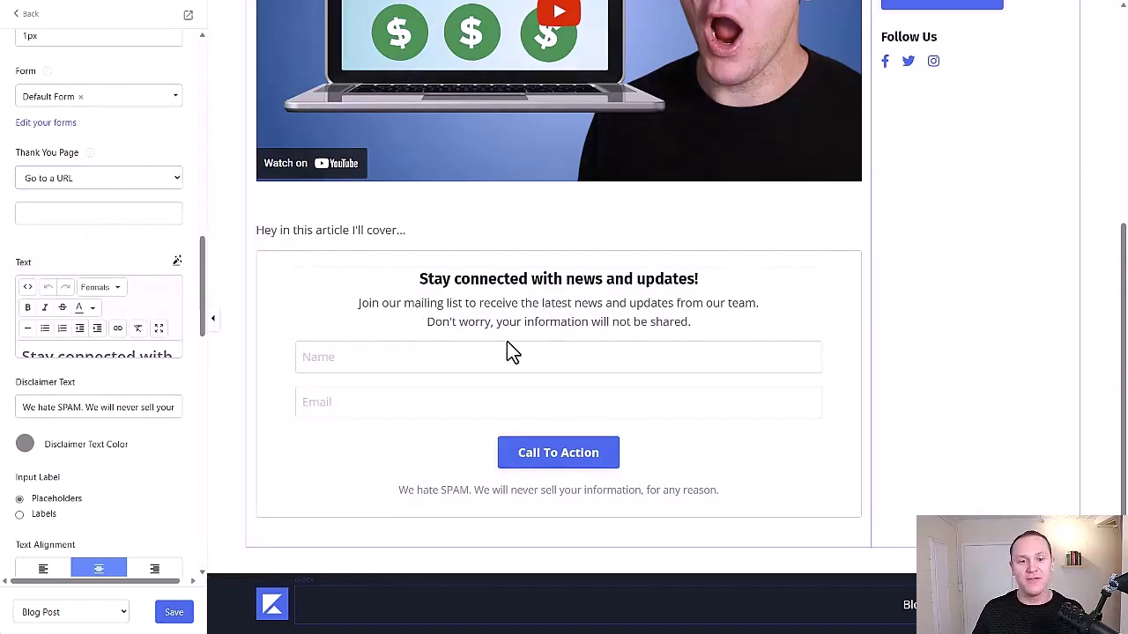
scroll(537, 432, "up", 4)
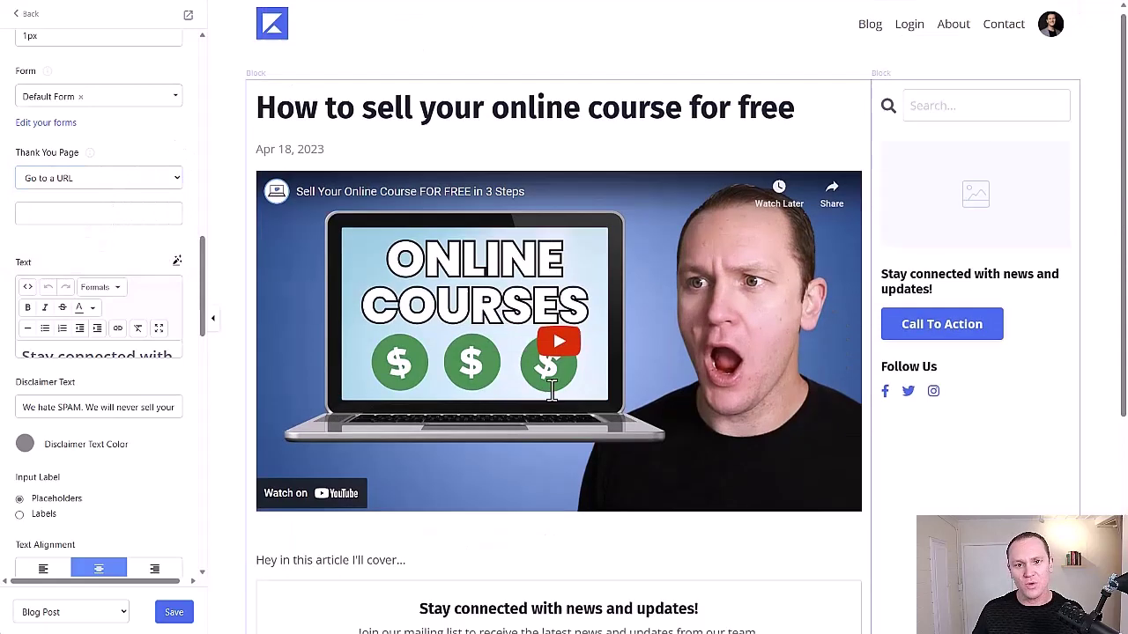
Save the Blog Post template, then go back through Sections to the Pages list
scroll(564, 287, "down", 1)
scroll(564, 288, "up", 1)
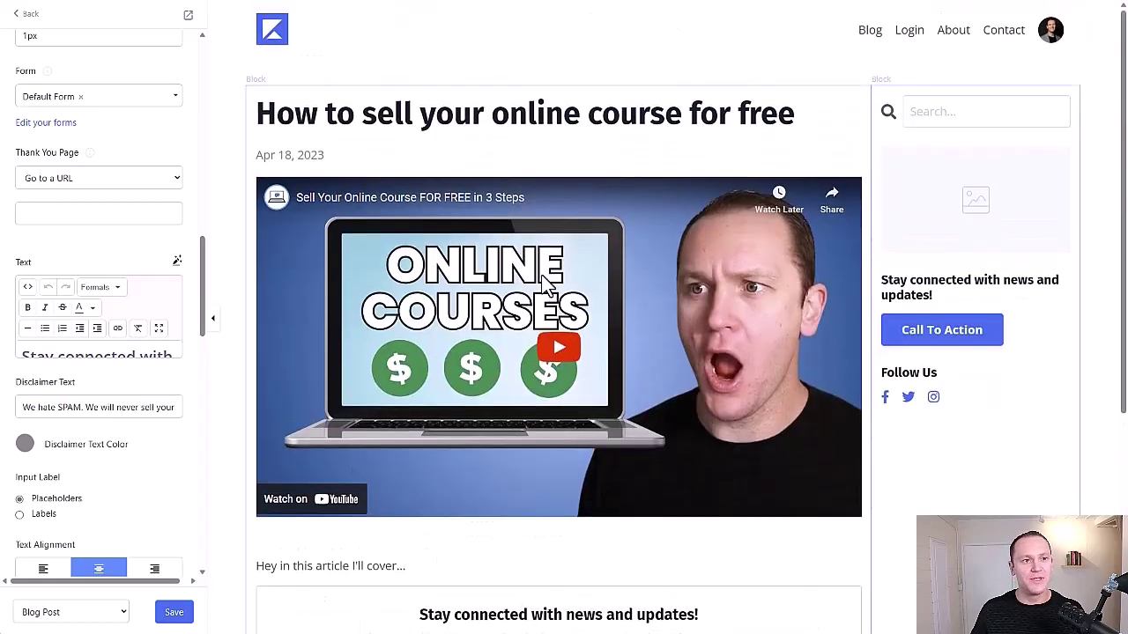
left_click(173, 613)
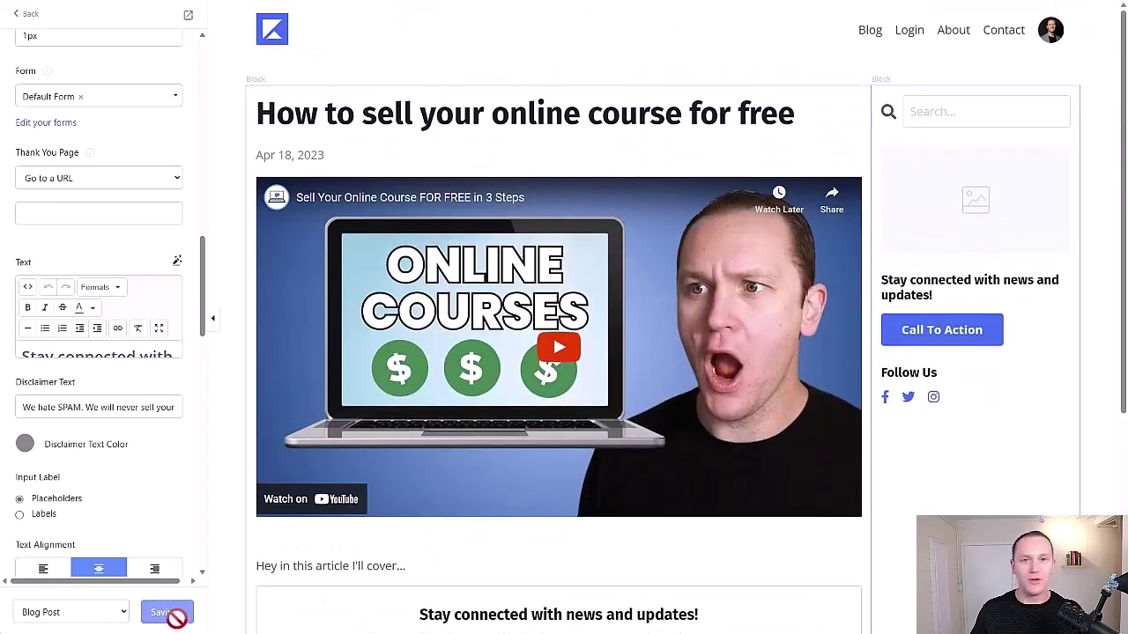
left_click(27, 14)
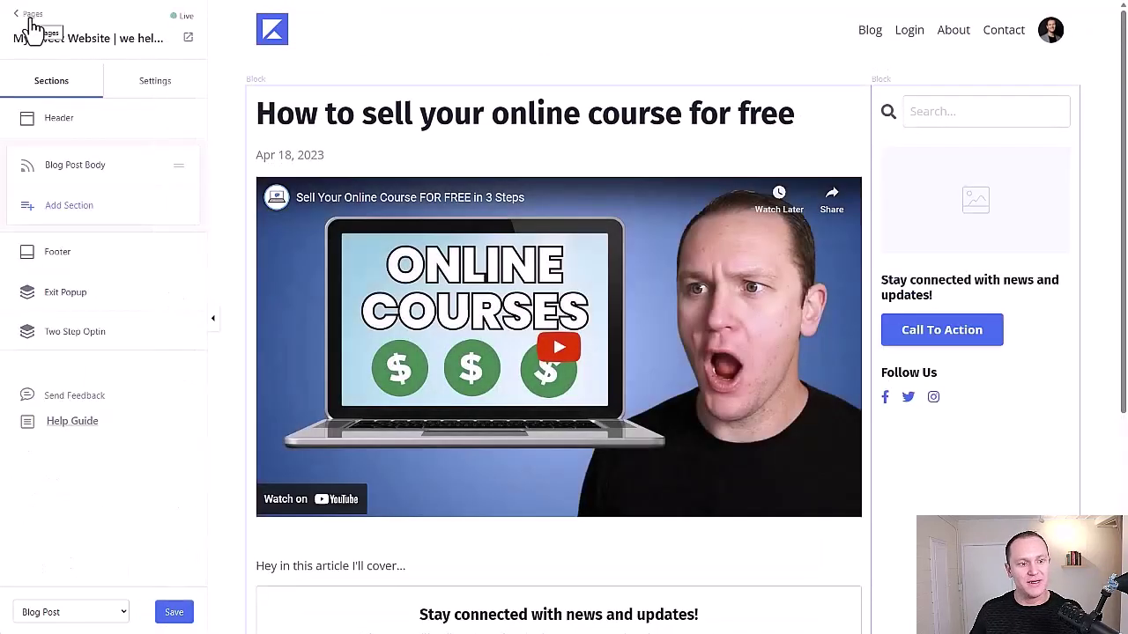
left_click(31, 19)
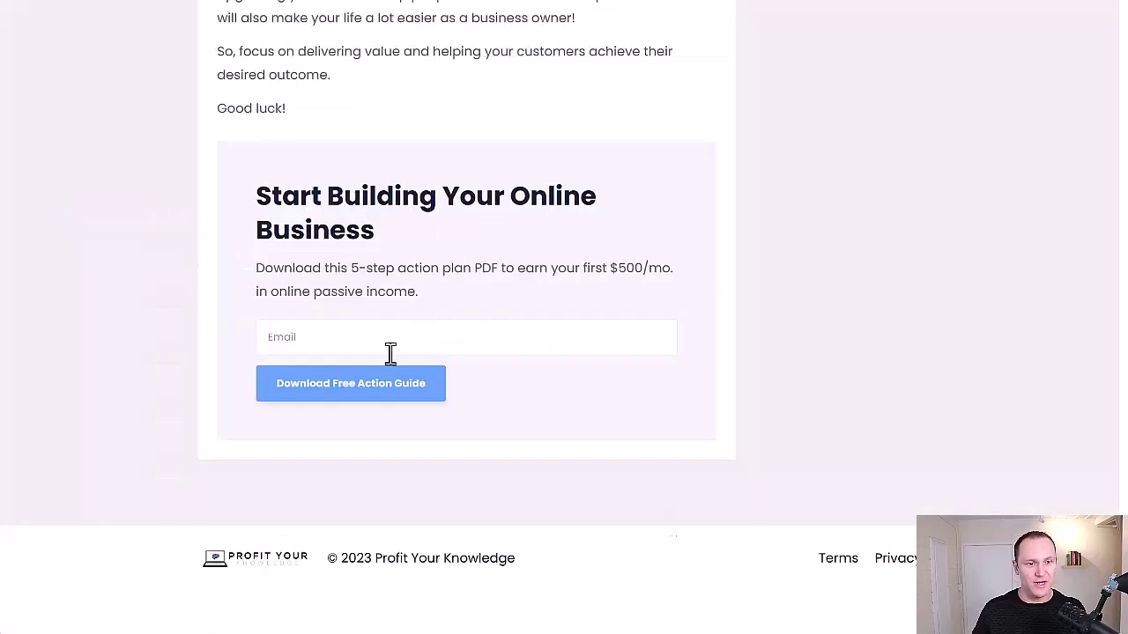
scroll(1019, 221, "up", 20)
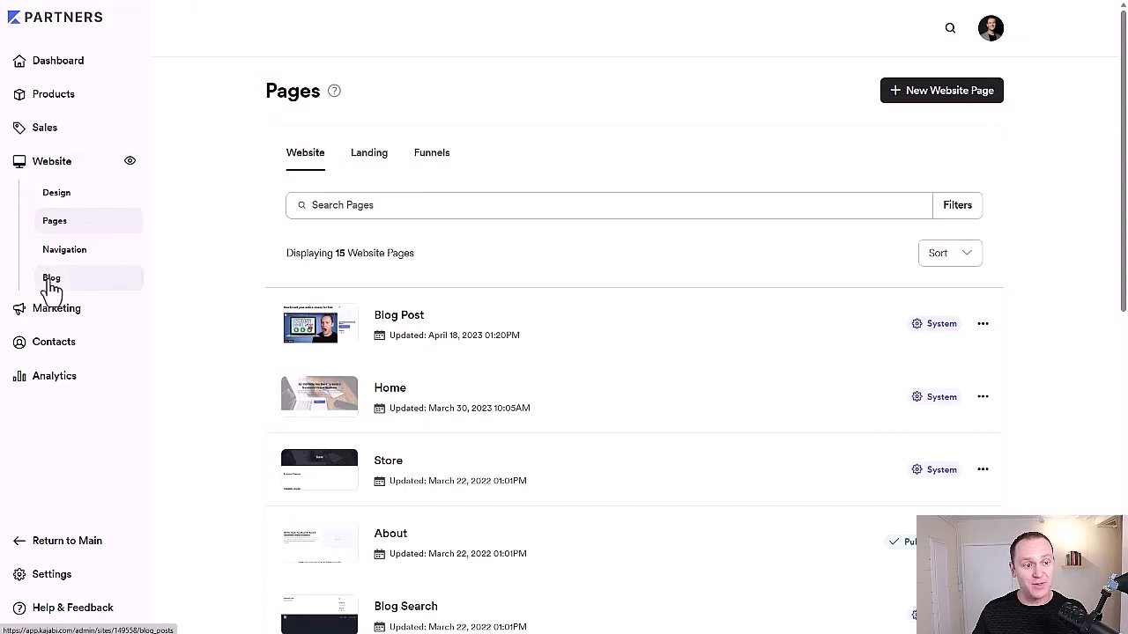
From the Blog list with its one published post, start a new post with + New Post
left_click(47, 285)
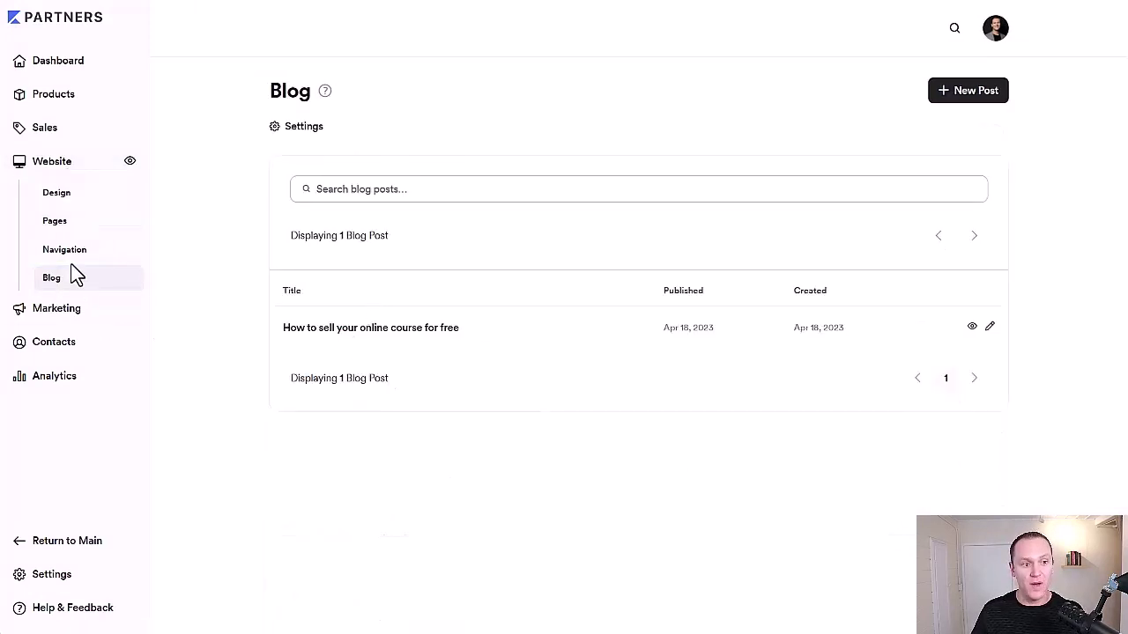
left_click(958, 104)
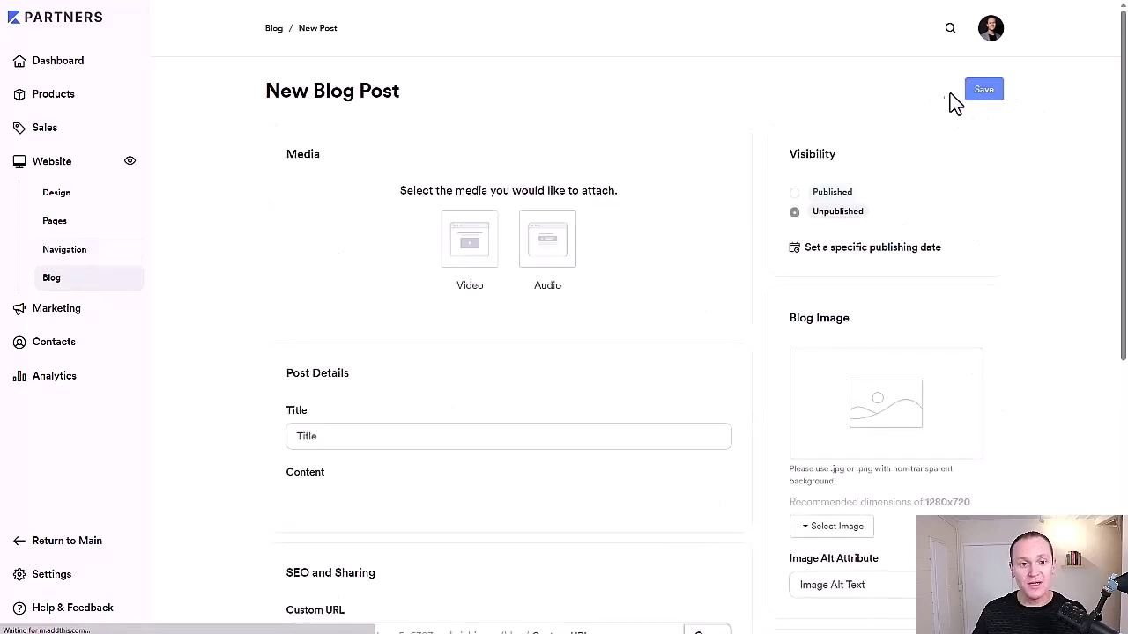
scroll(685, 323, "down", 4)
scroll(214, 284, "up", 4)
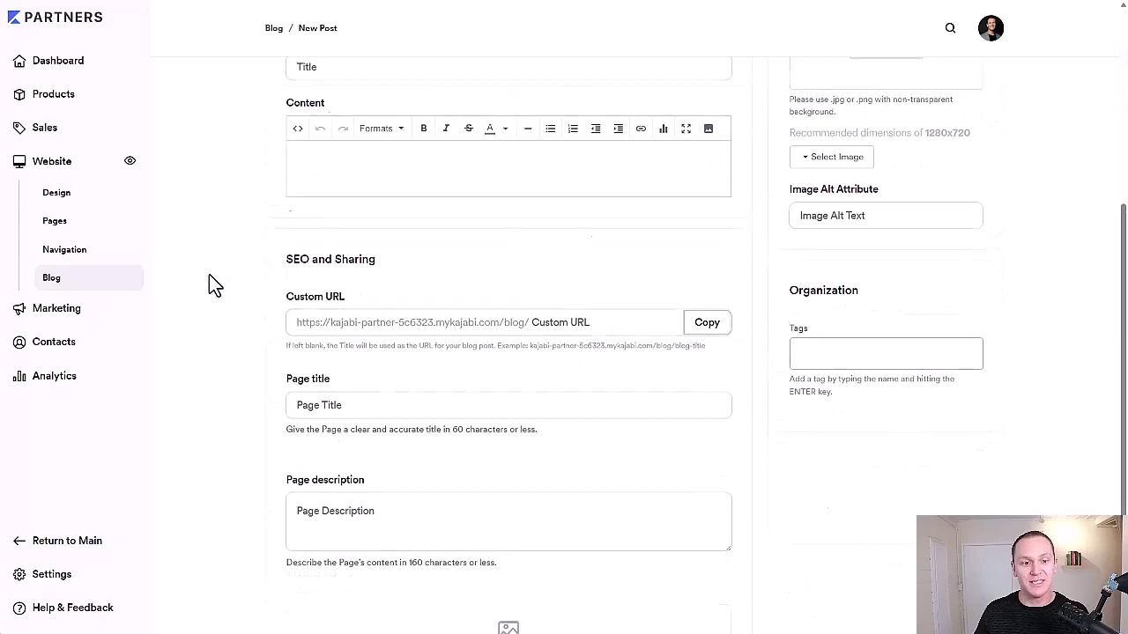